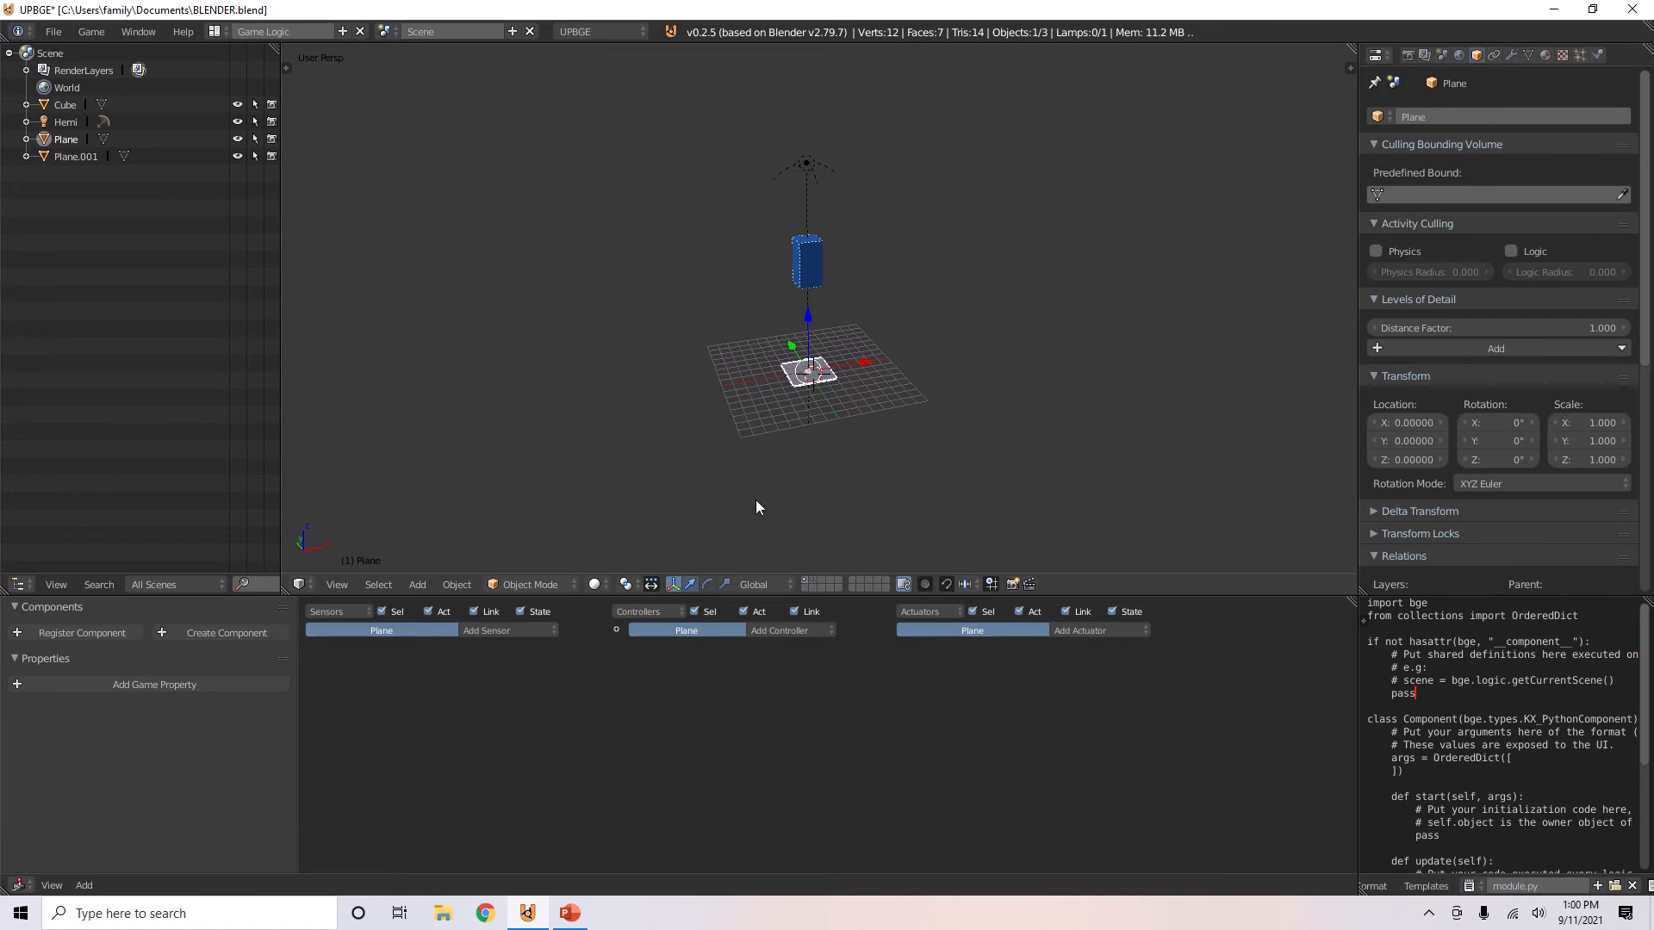
- Add an Always sensor to the small plane and collapse its settings
{"action": "left_click", "coordinate": [515, 634]}
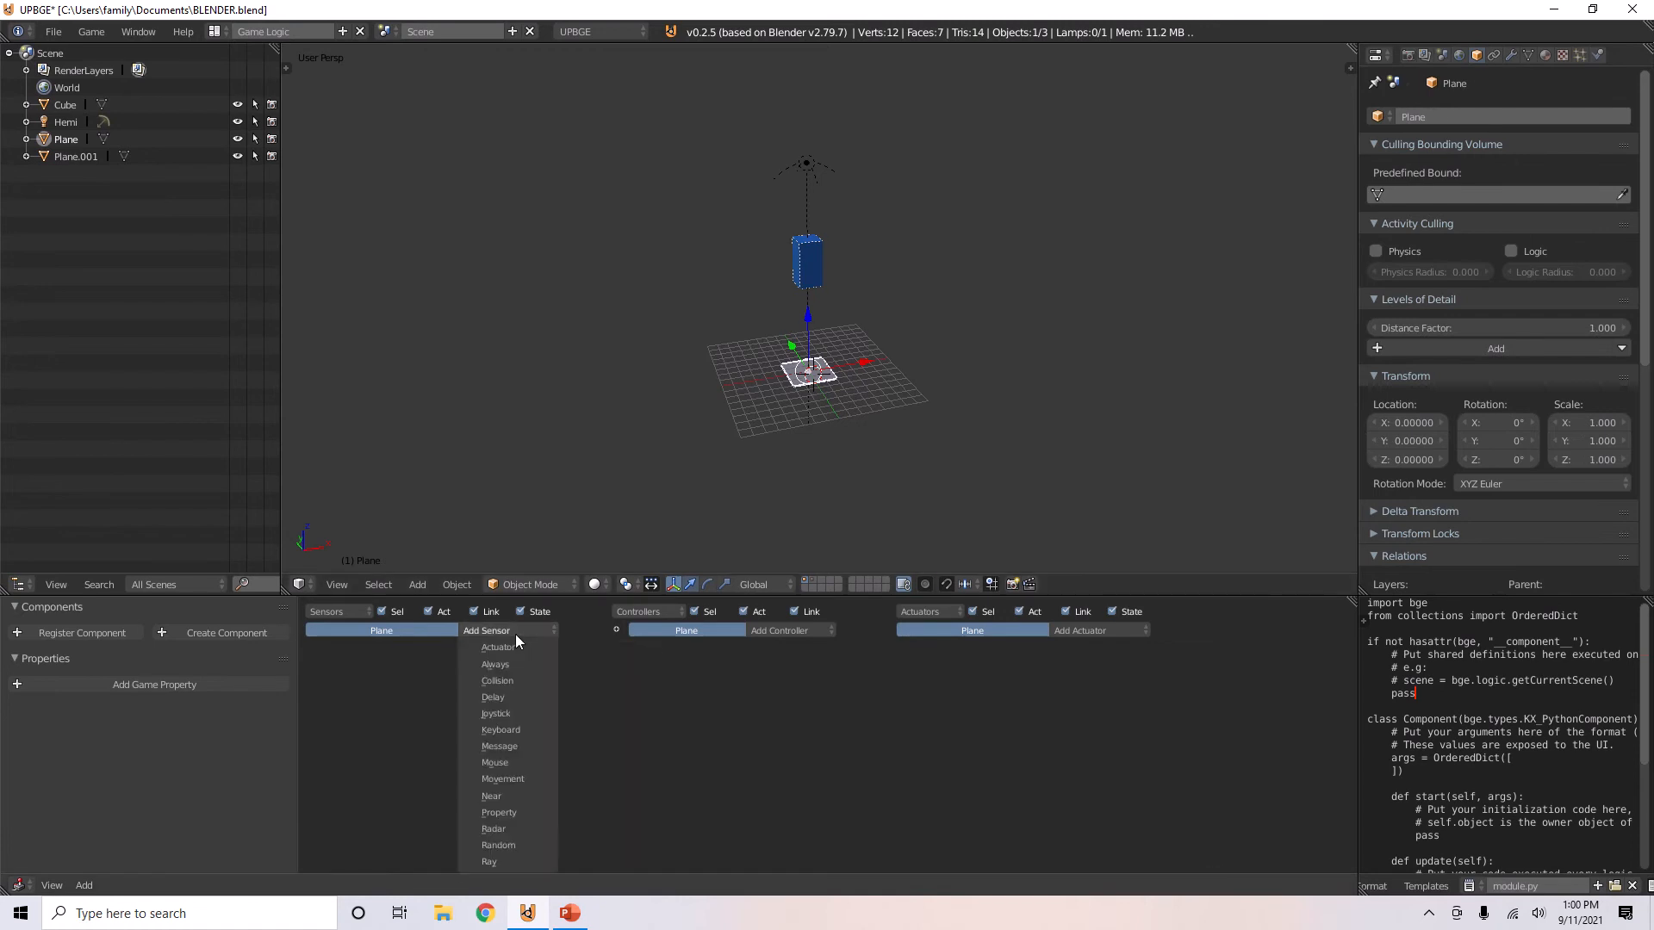
{"action": "left_click", "coordinate": [504, 665]}
{"action": "left_click", "coordinate": [316, 662]}
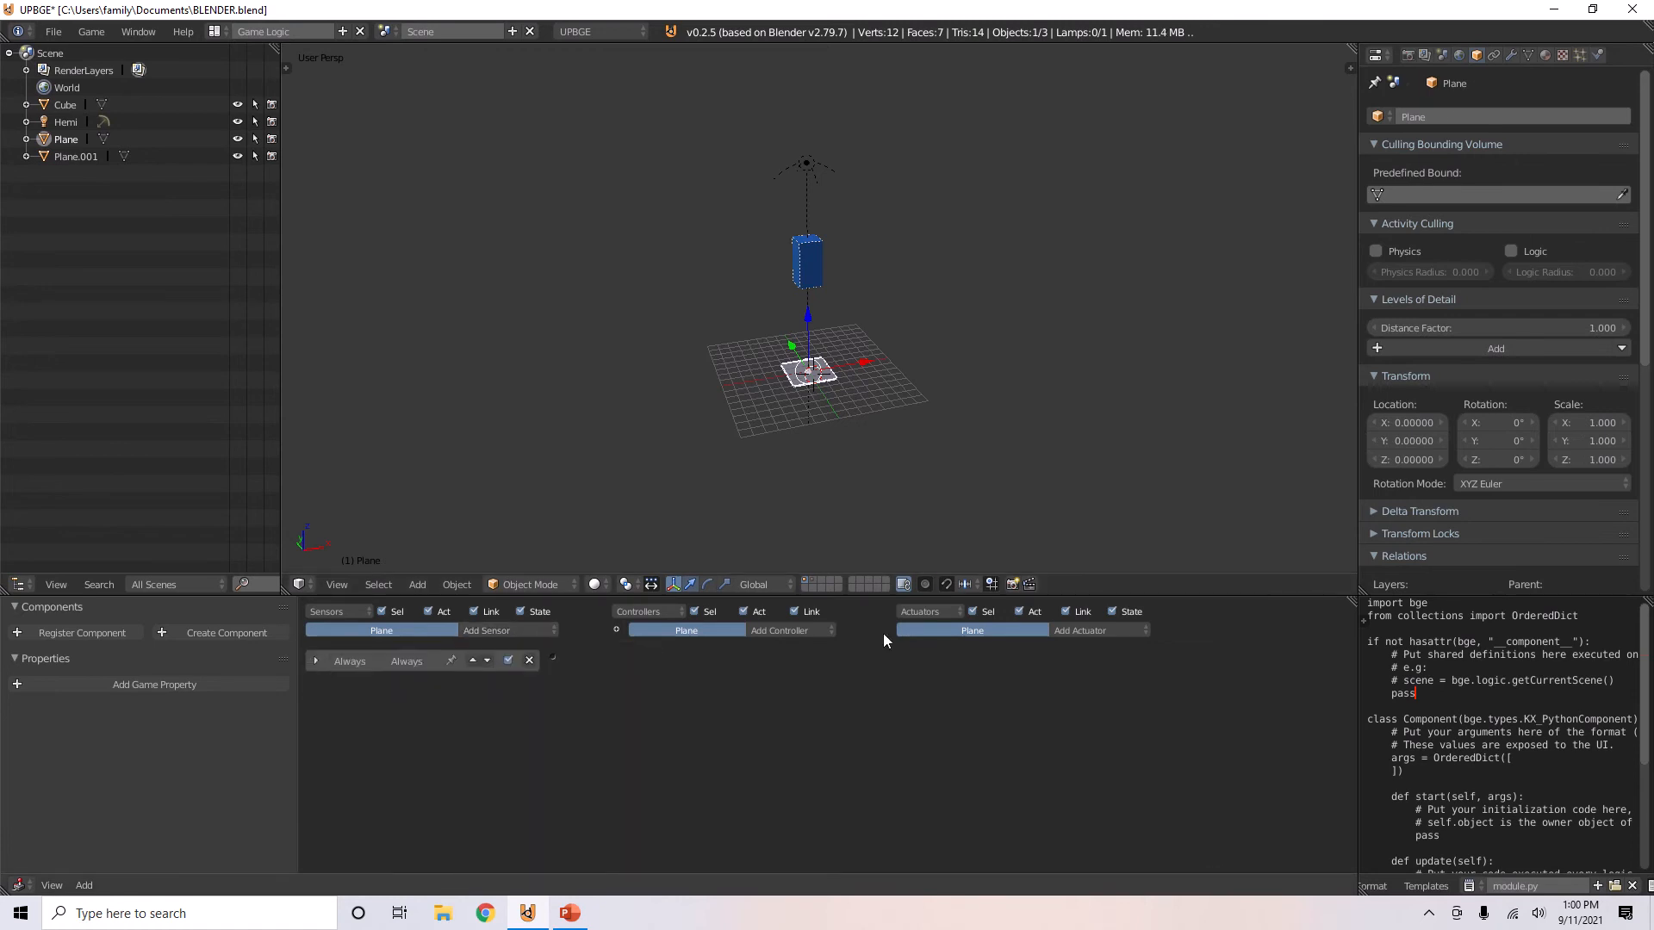
- Add an Edit Object actuator to the small plane and set its edit mode to Replace Mesh
{"action": "left_click", "coordinate": [1113, 641]}
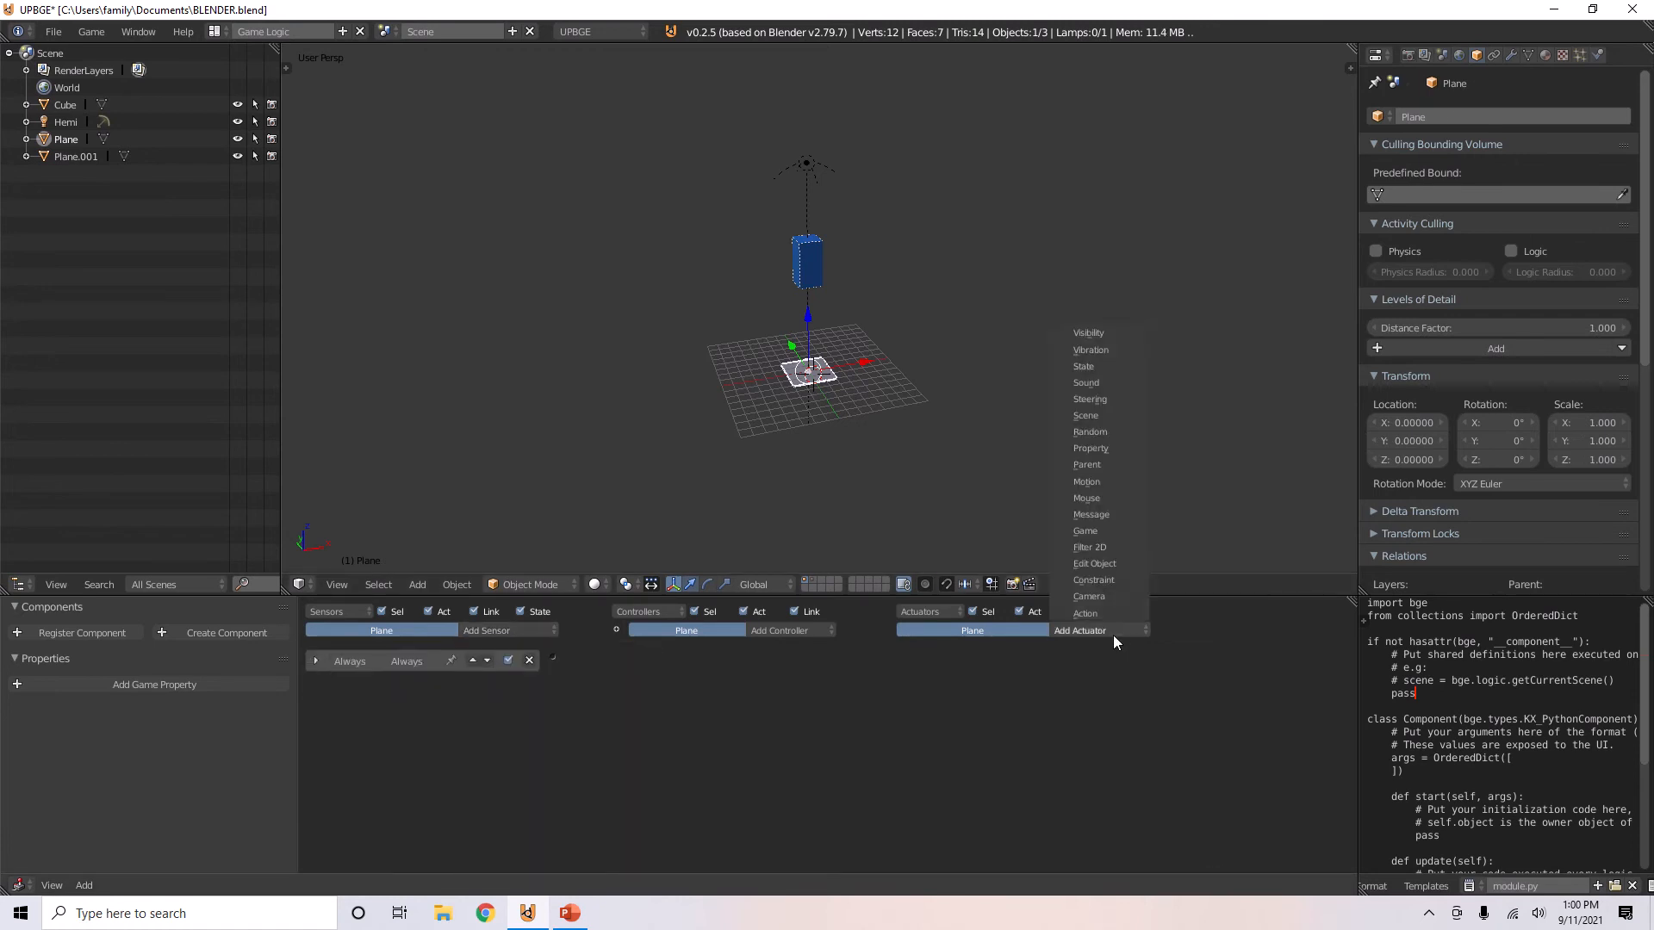
{"action": "left_click", "coordinate": [1097, 565]}
{"action": "left_click", "coordinate": [1062, 681]}
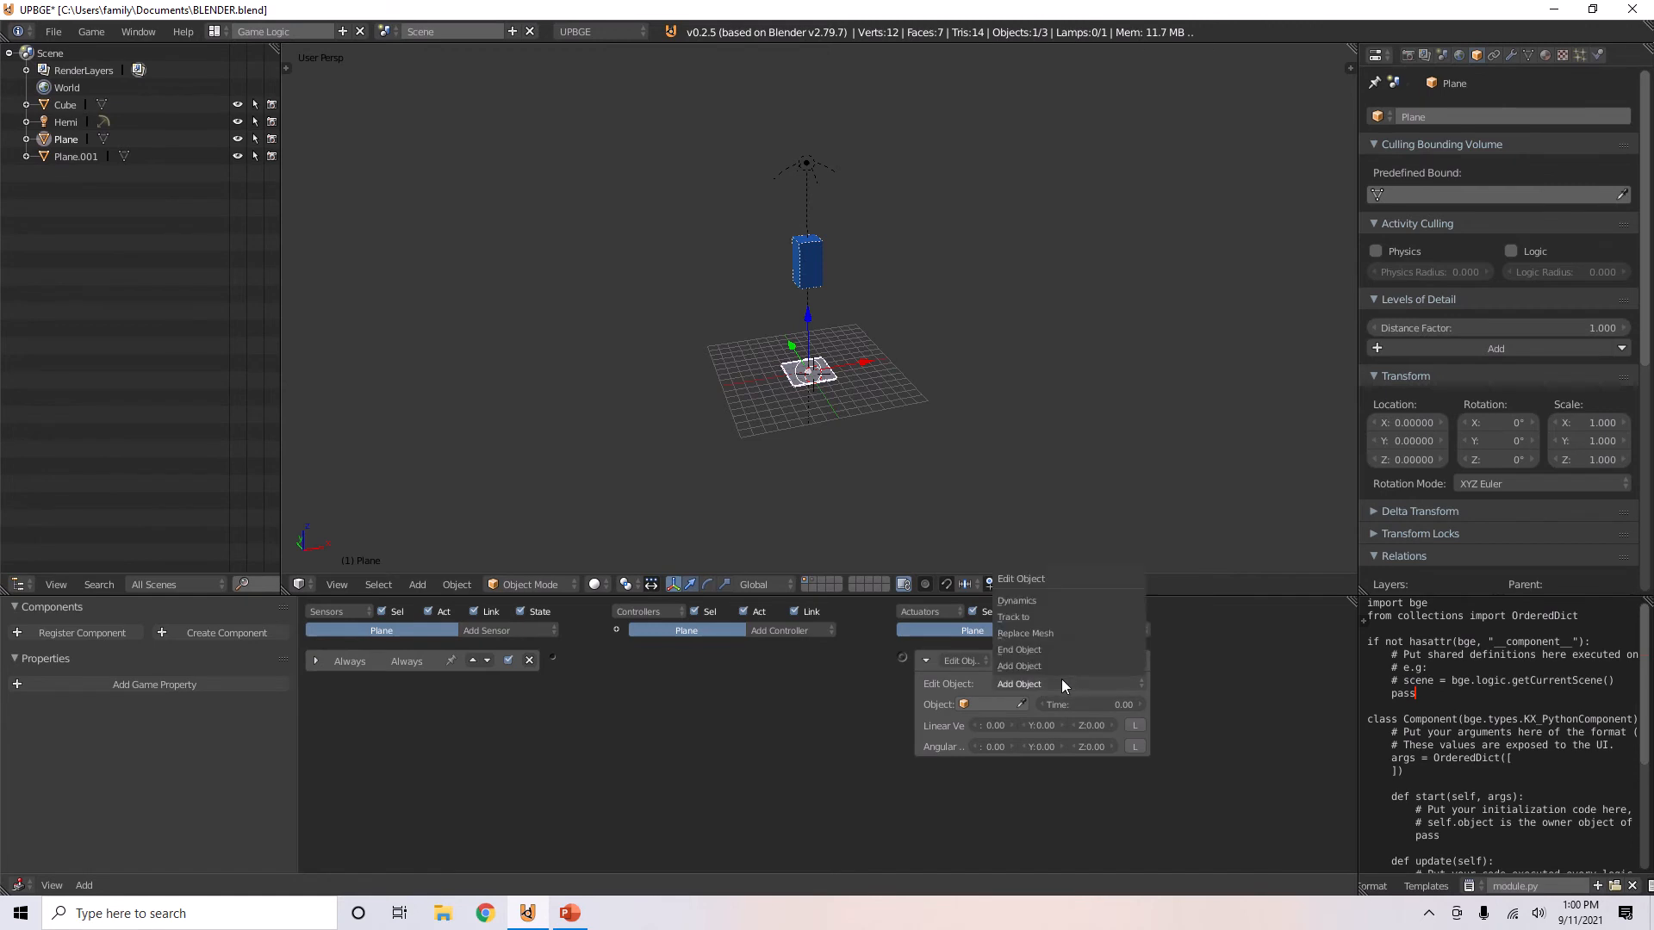
{"action": "left_click", "coordinate": [1026, 635]}
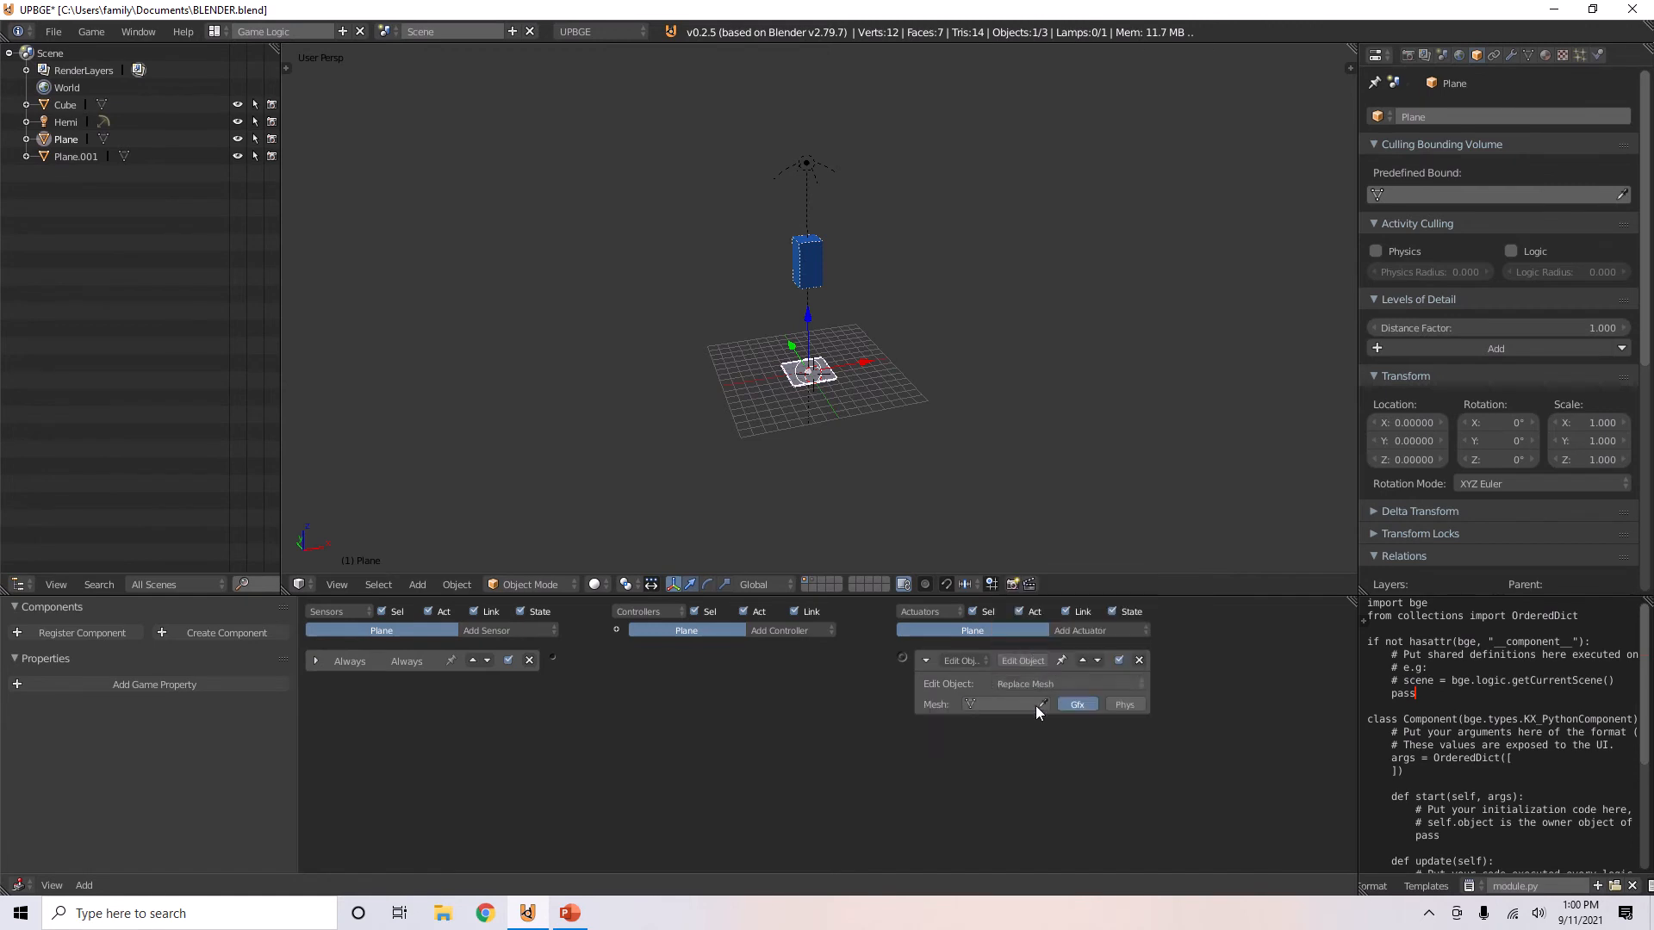
- Link the Always sensor to the Edit Object actuator and choose Plane.001 as the replacement mesh
{"action": "left_click_drag", "start_coordinate": [553, 659], "coordinate": [903, 657]}
{"action": "left_click", "coordinate": [636, 660]}
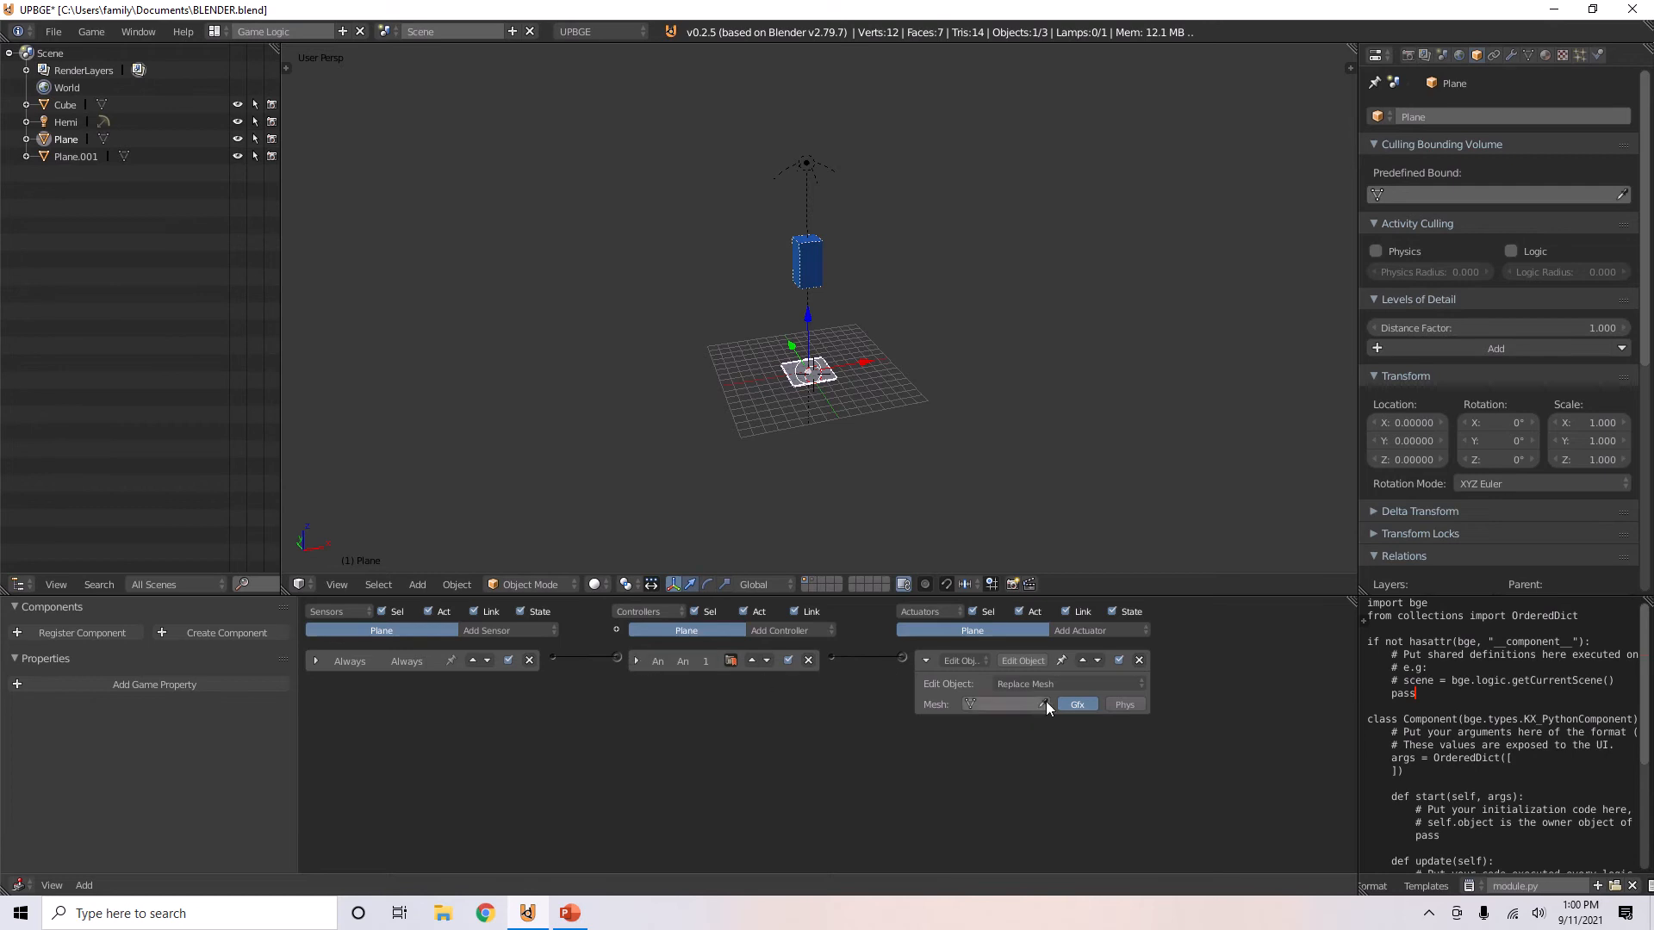
{"action": "left_click", "coordinate": [987, 704]}
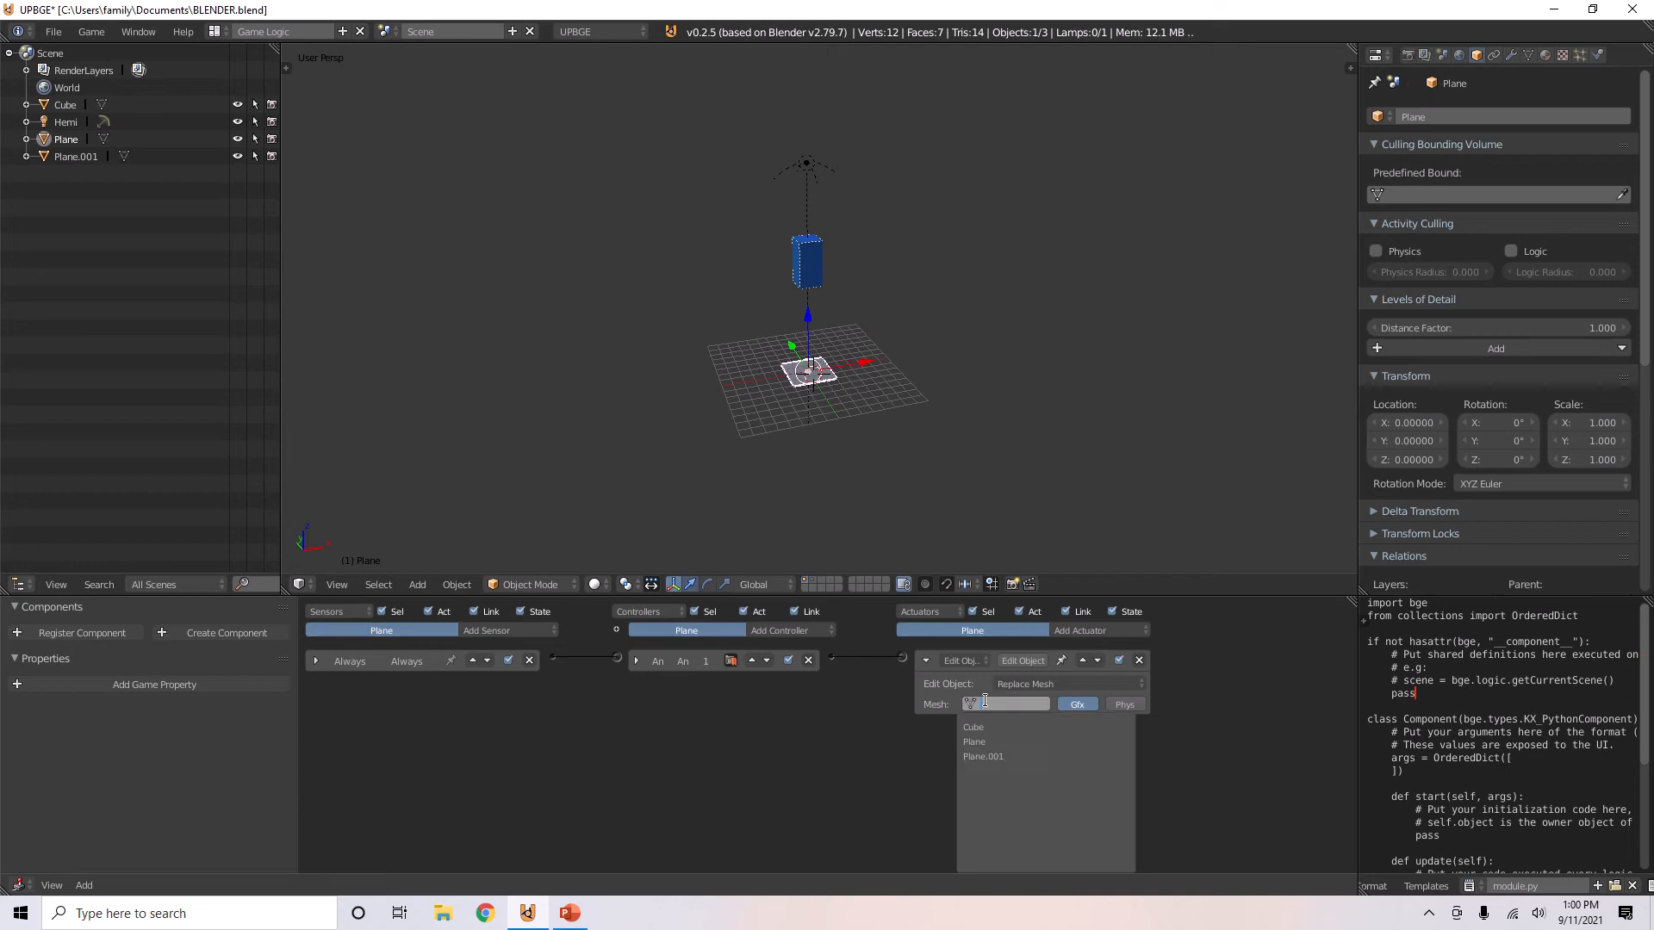
{"action": "left_click", "coordinate": [996, 755]}
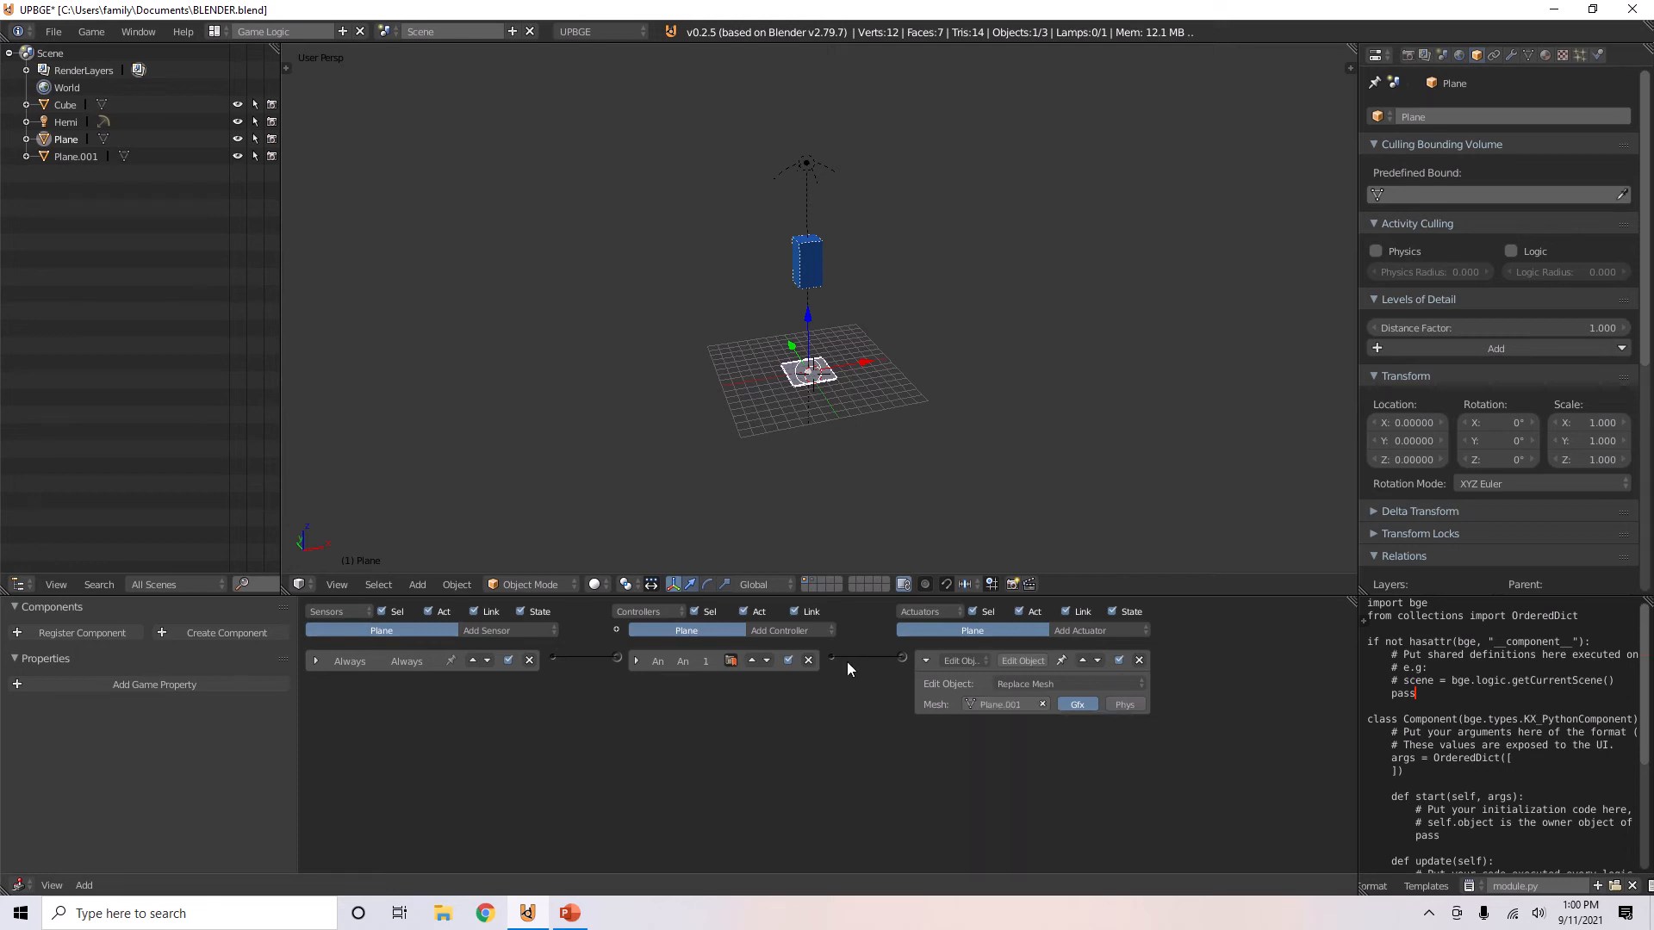
- Rename the mesh data of the large plane on the second layer to "big plane"
{"action": "left_click", "coordinate": [814, 581]}
{"action": "left_click", "coordinate": [1528, 55]}
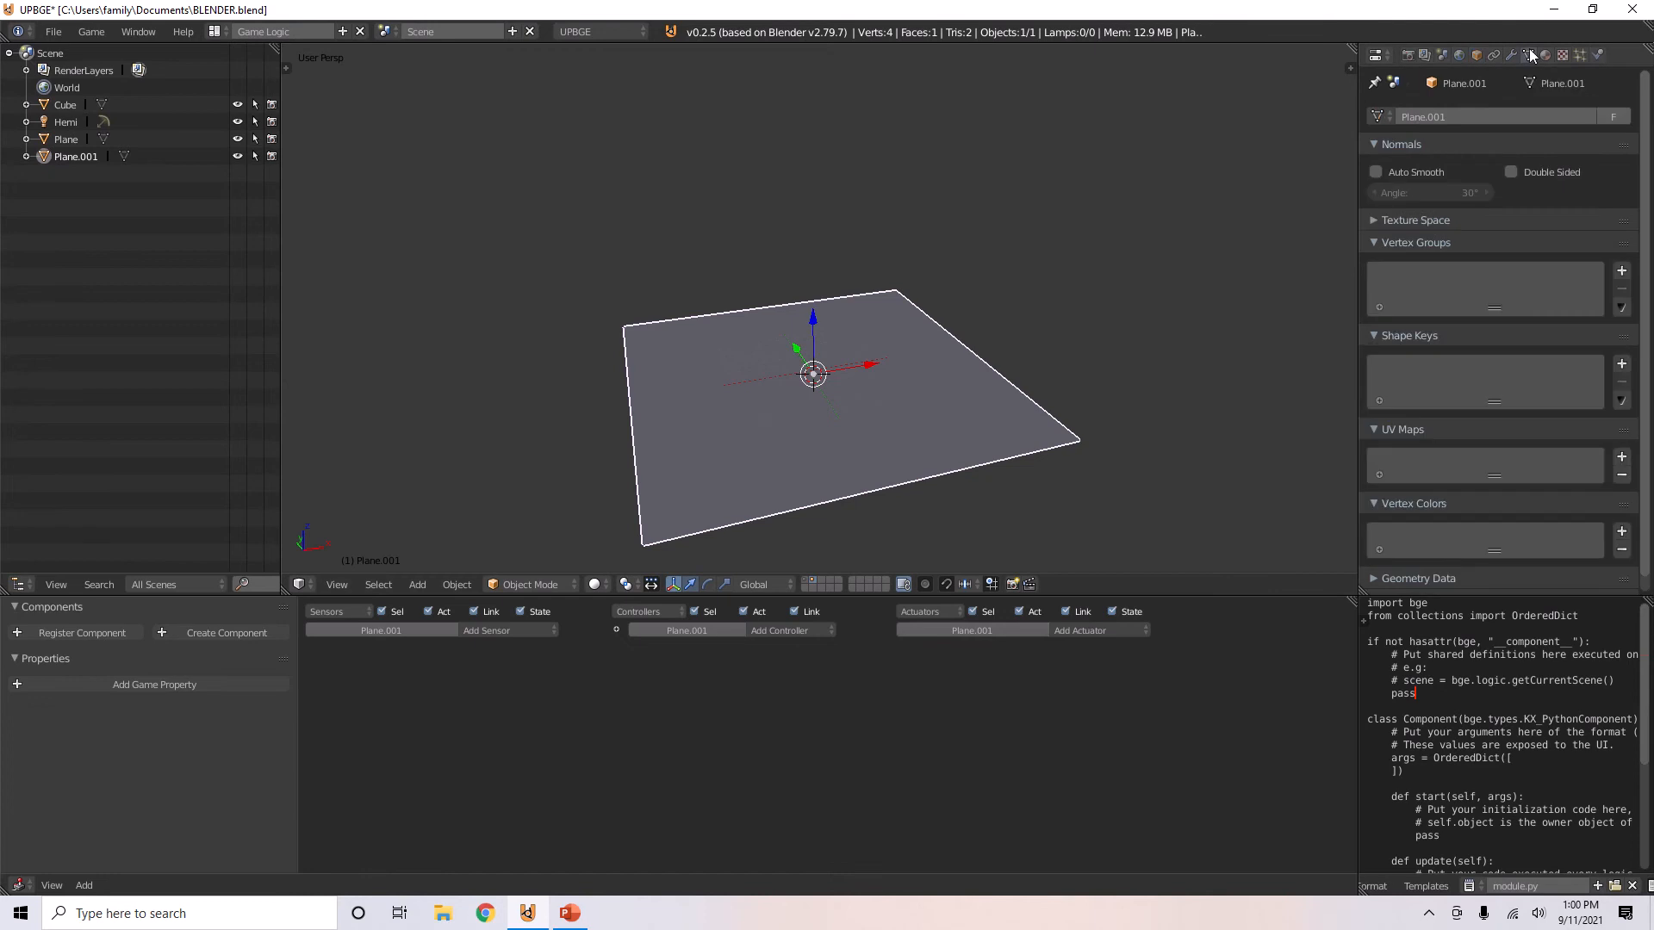
{"action": "left_click", "coordinate": [1449, 116]}
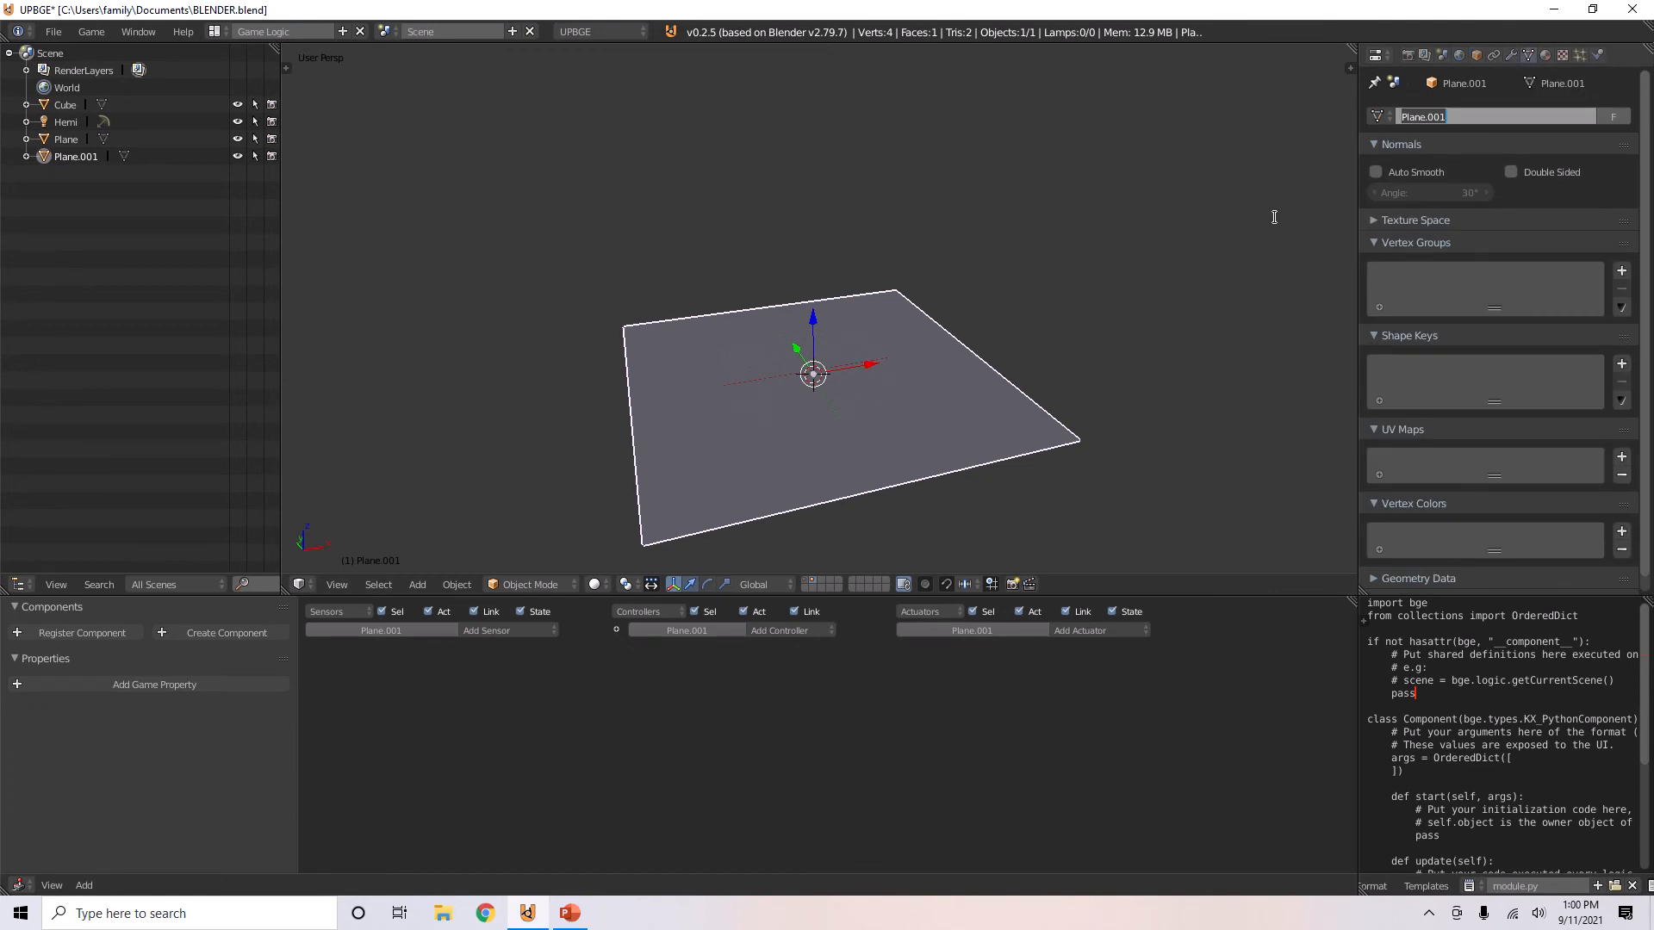
{"action": "key", "text": "Return"}
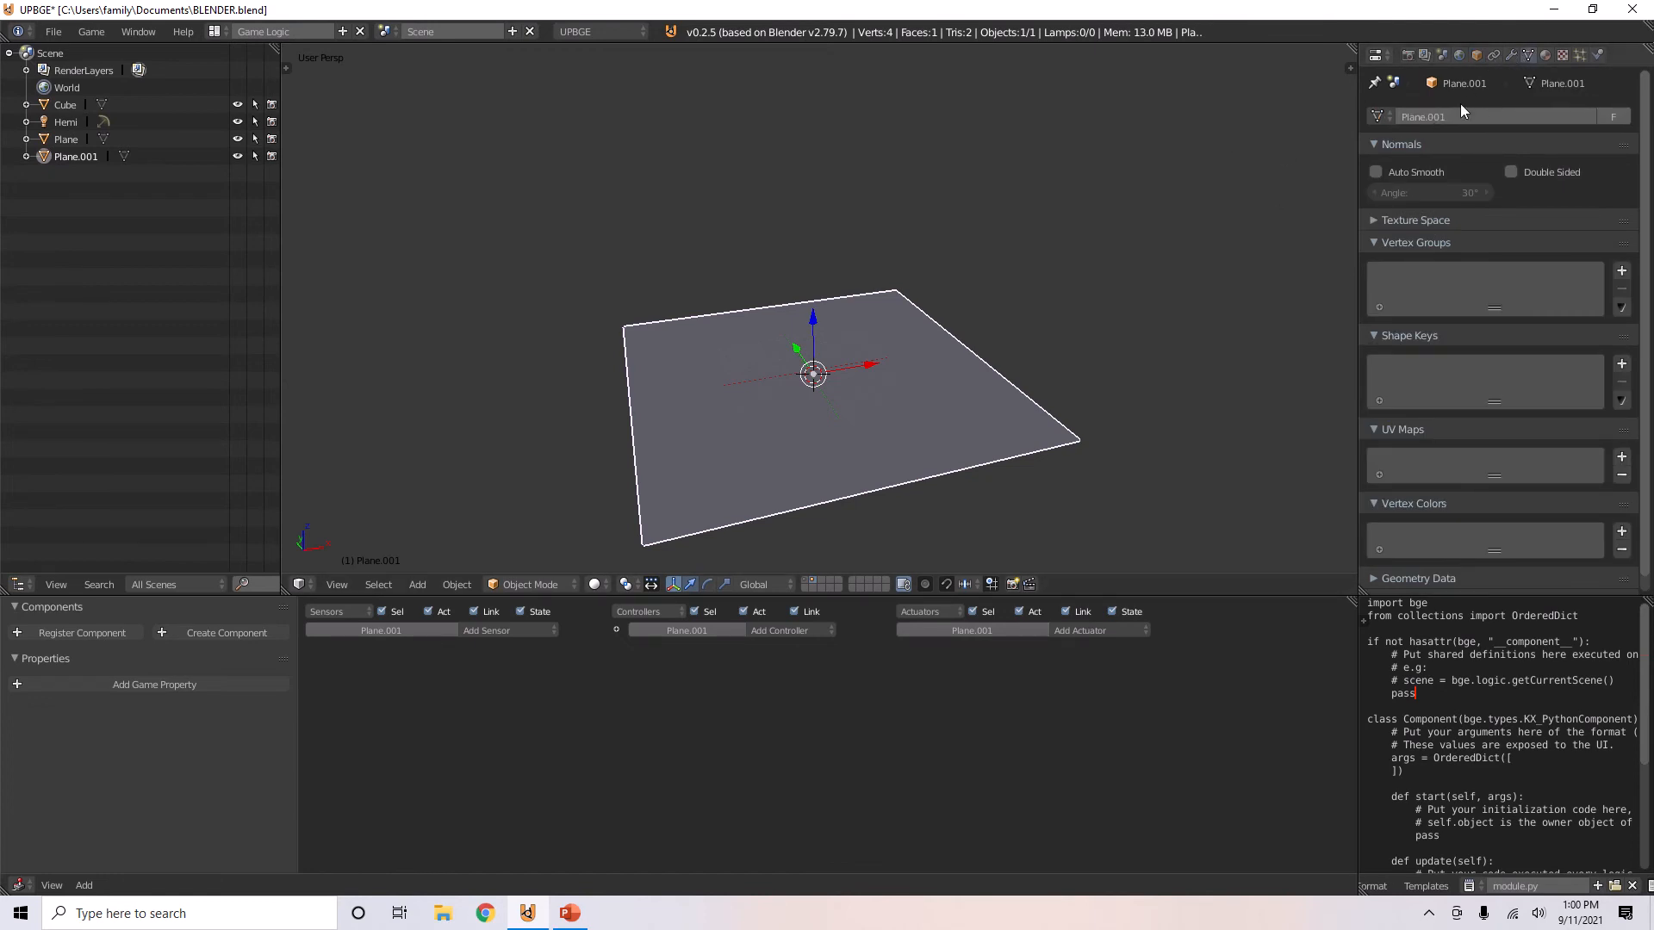
{"action": "left_click", "coordinate": [1447, 113]}
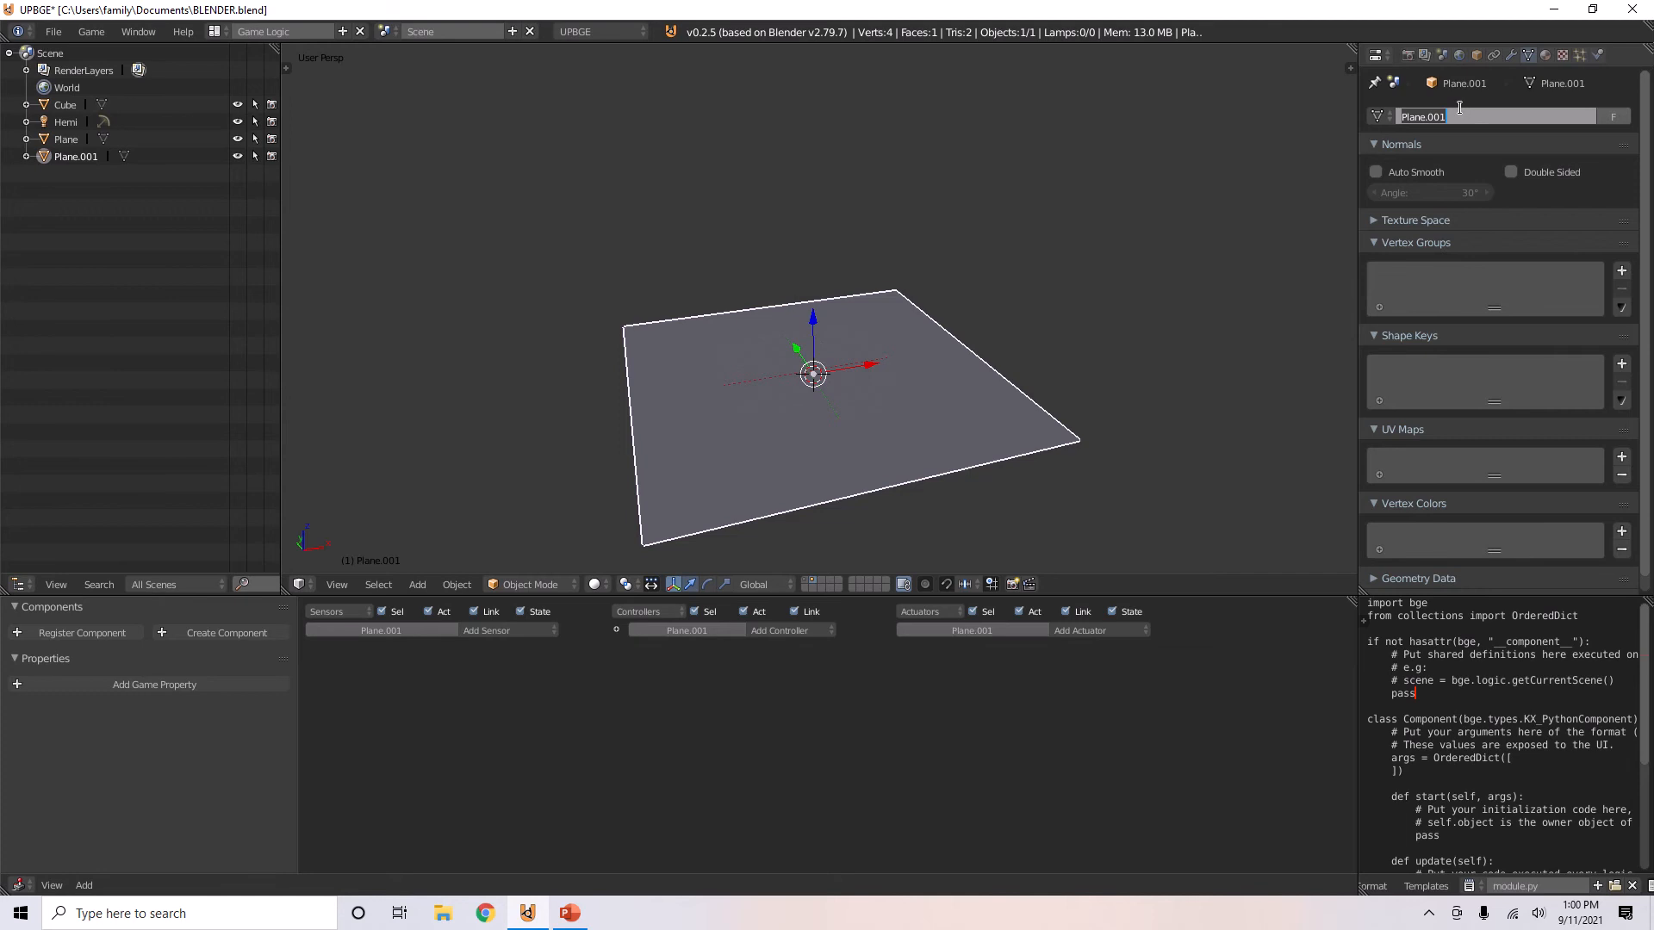
{"action": "type", "text": "big plane"}
{"action": "key", "text": "Return"}
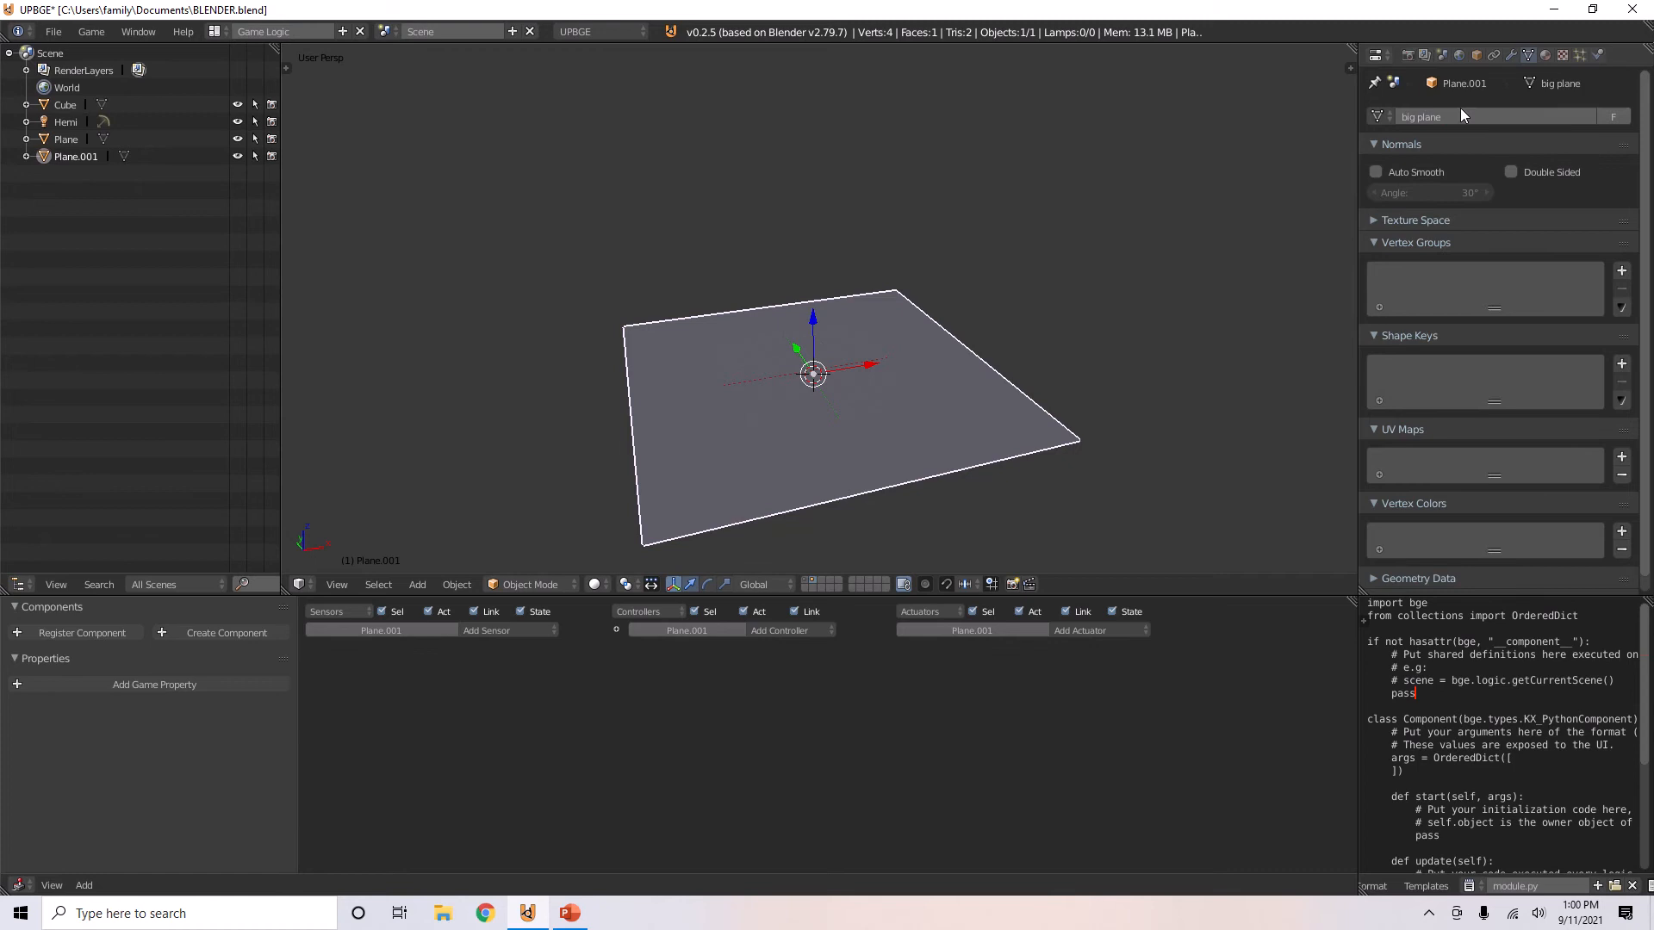
- Return to the first layer, select the small plane and pick "big plane" as its actuator's replacement mesh
{"action": "left_click", "coordinate": [1476, 55]}
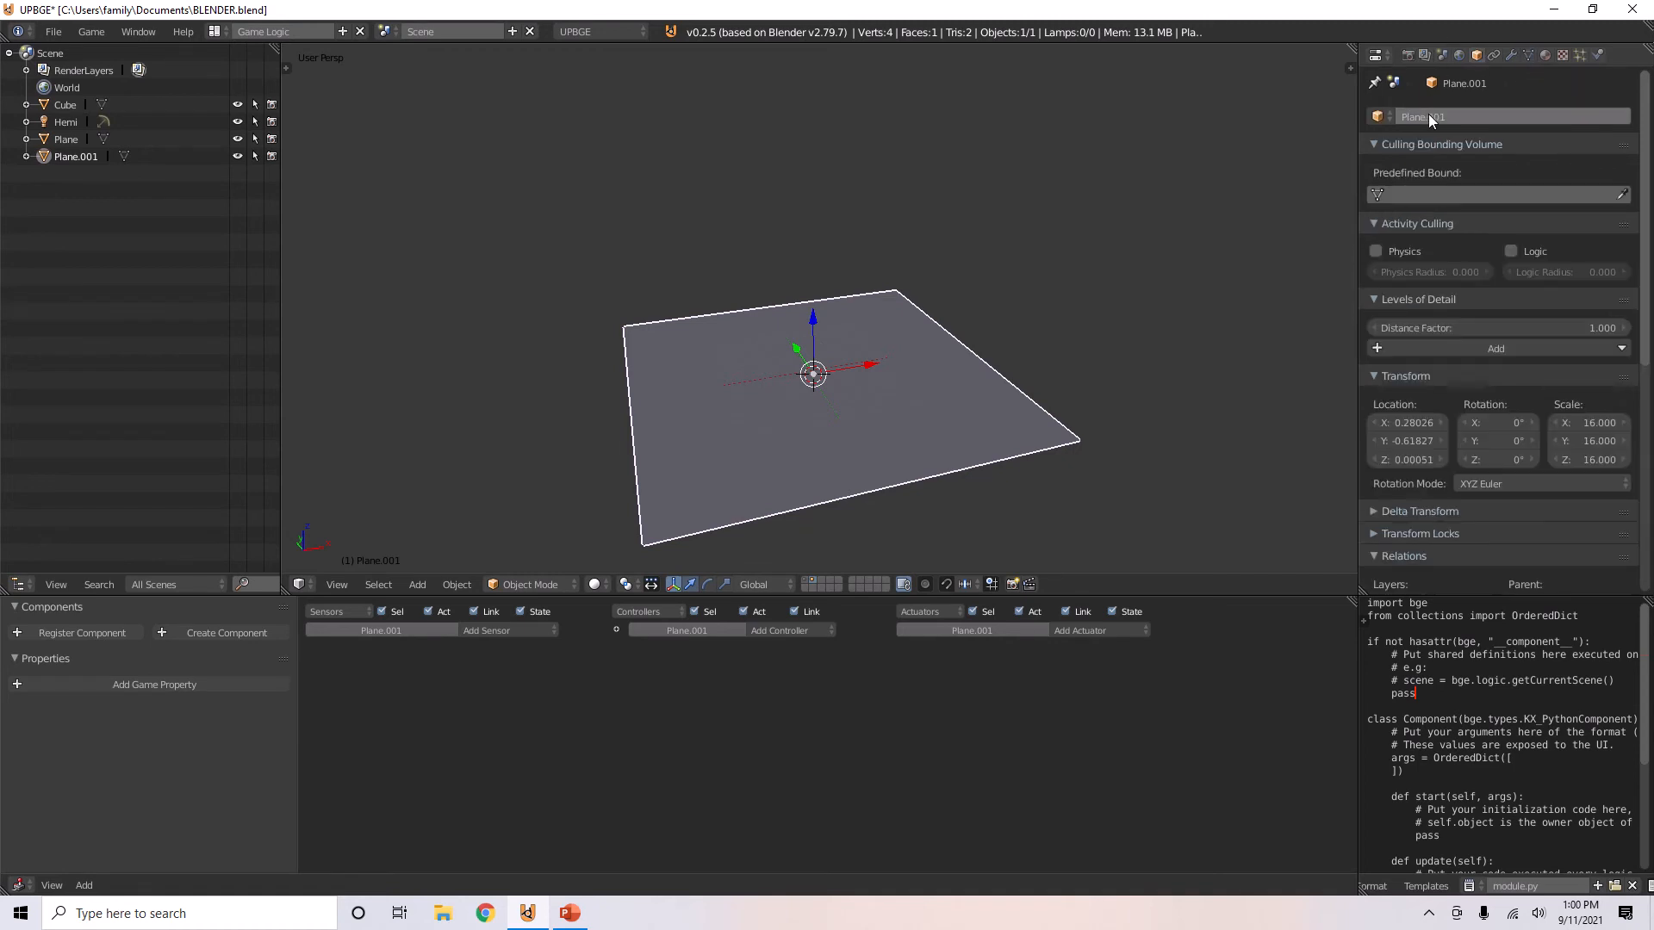
{"action": "left_click", "coordinate": [807, 584]}
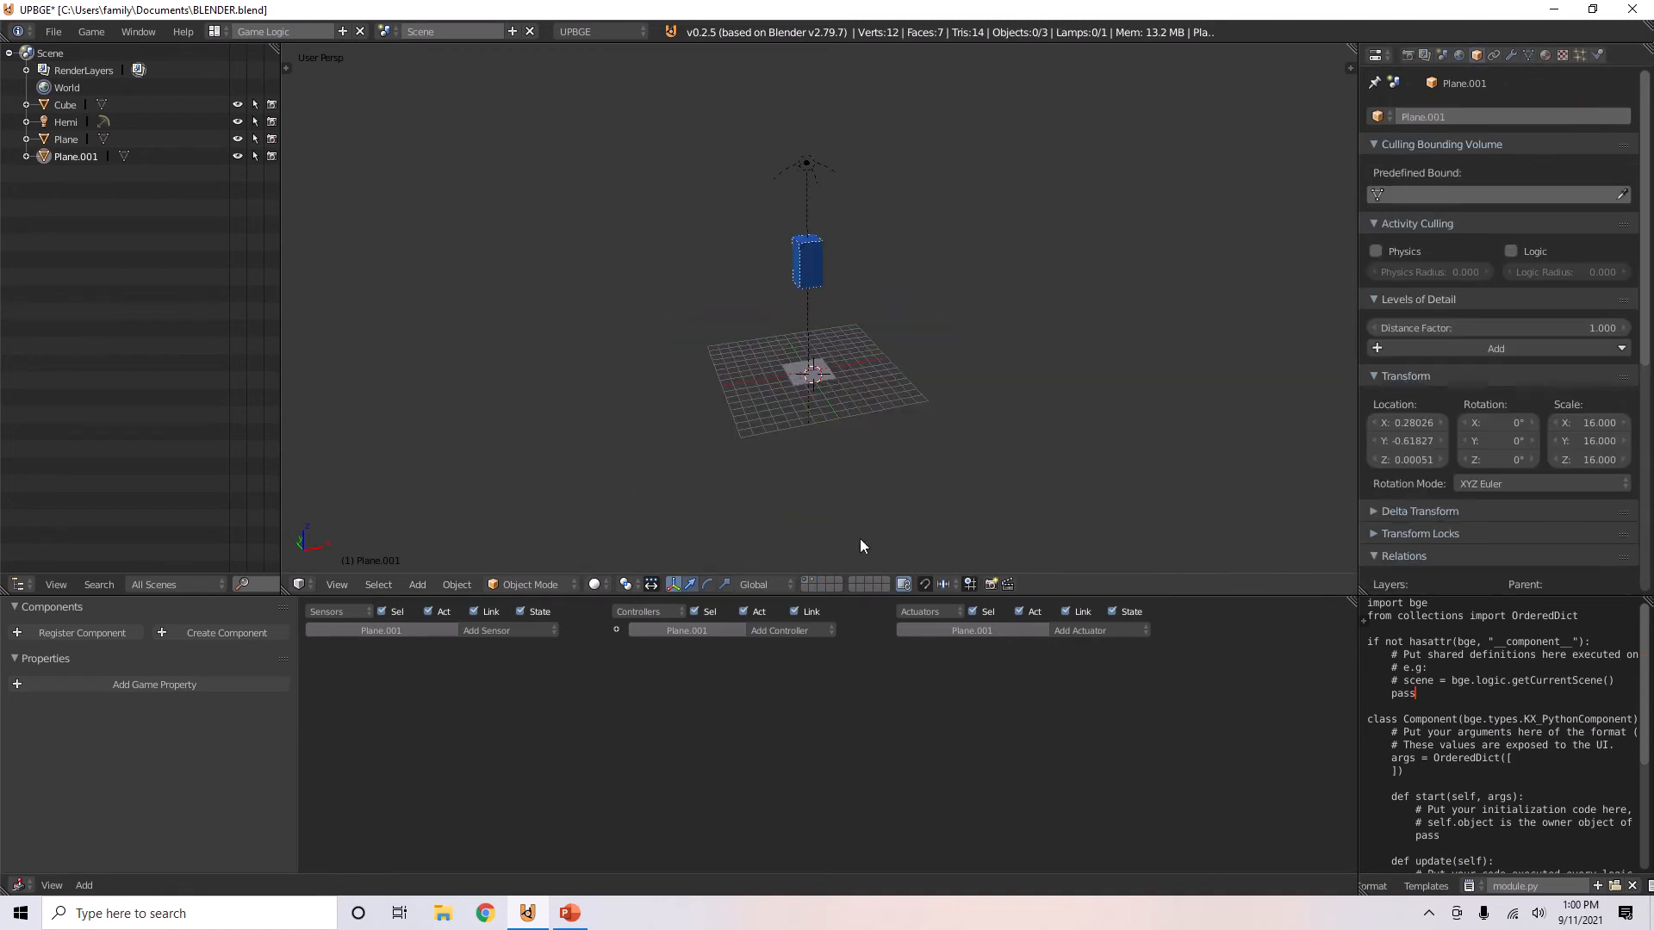
{"action": "right_click", "coordinate": [801, 384]}
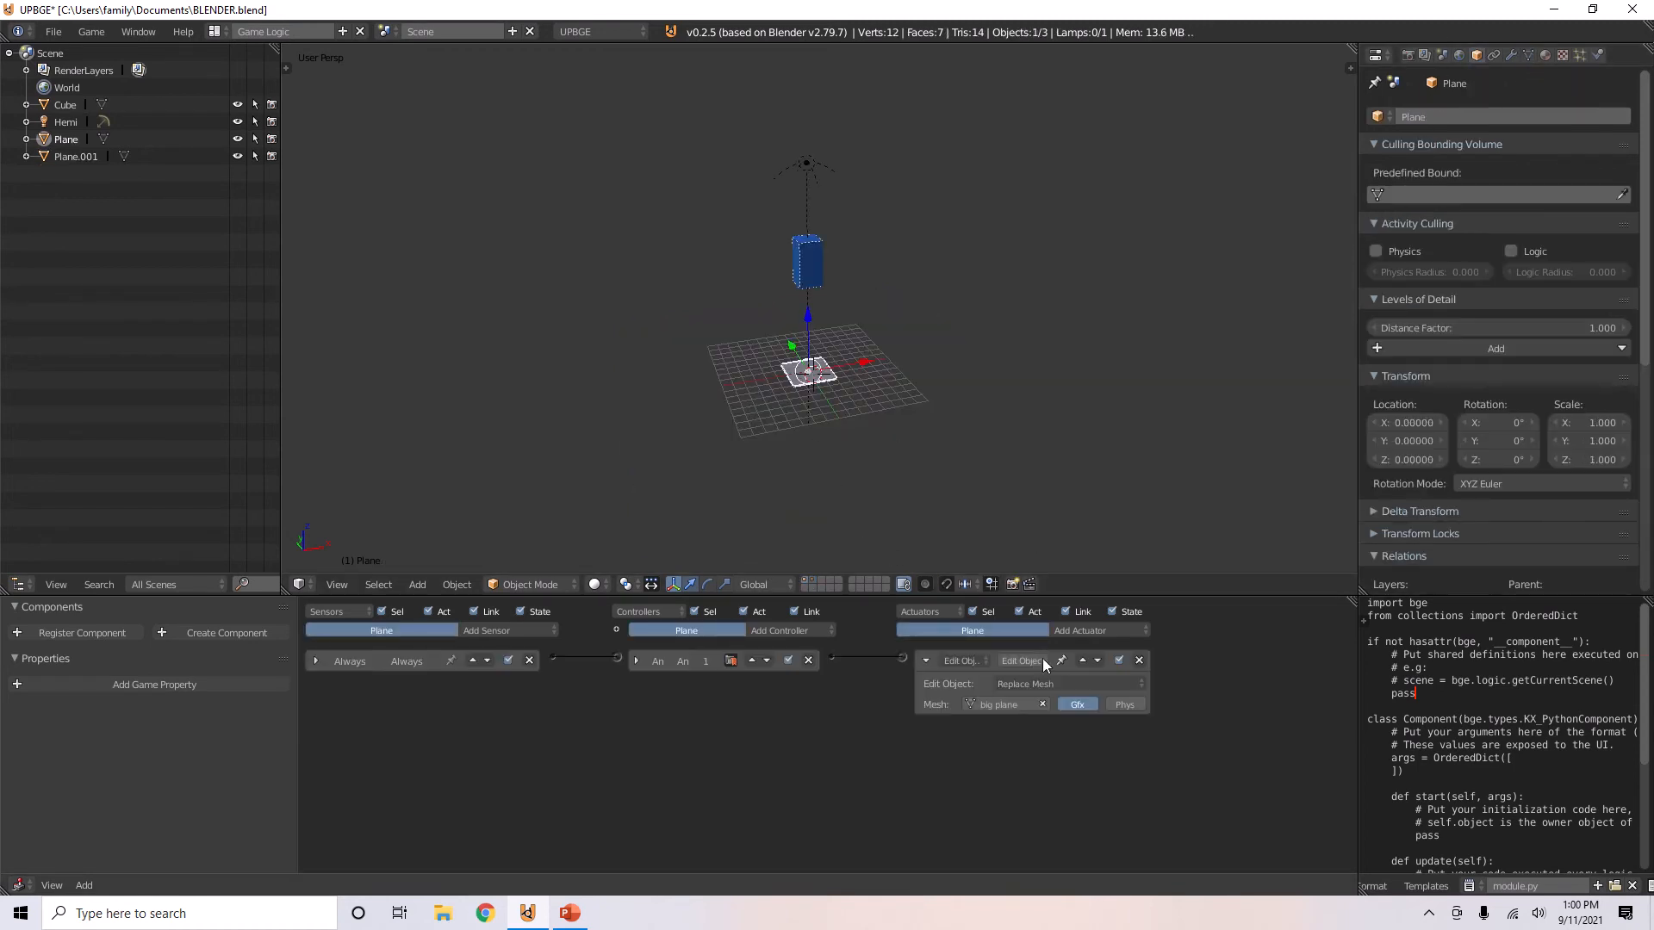
{"action": "left_click", "coordinate": [1022, 703]}
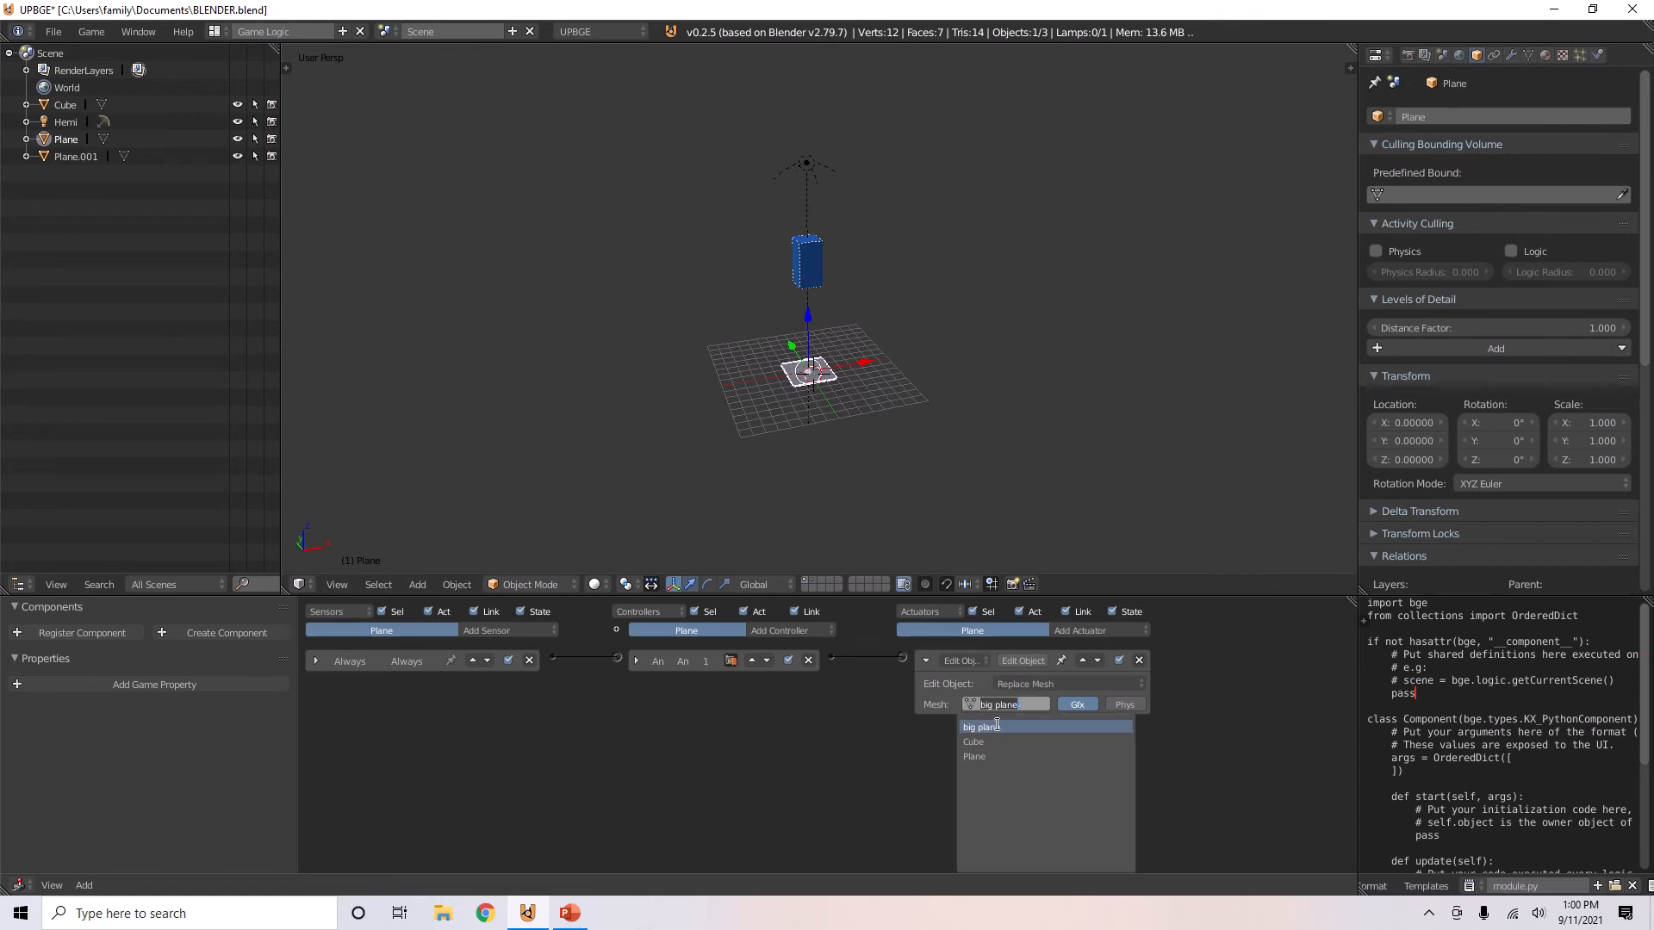
{"action": "left_click", "coordinate": [993, 726]}
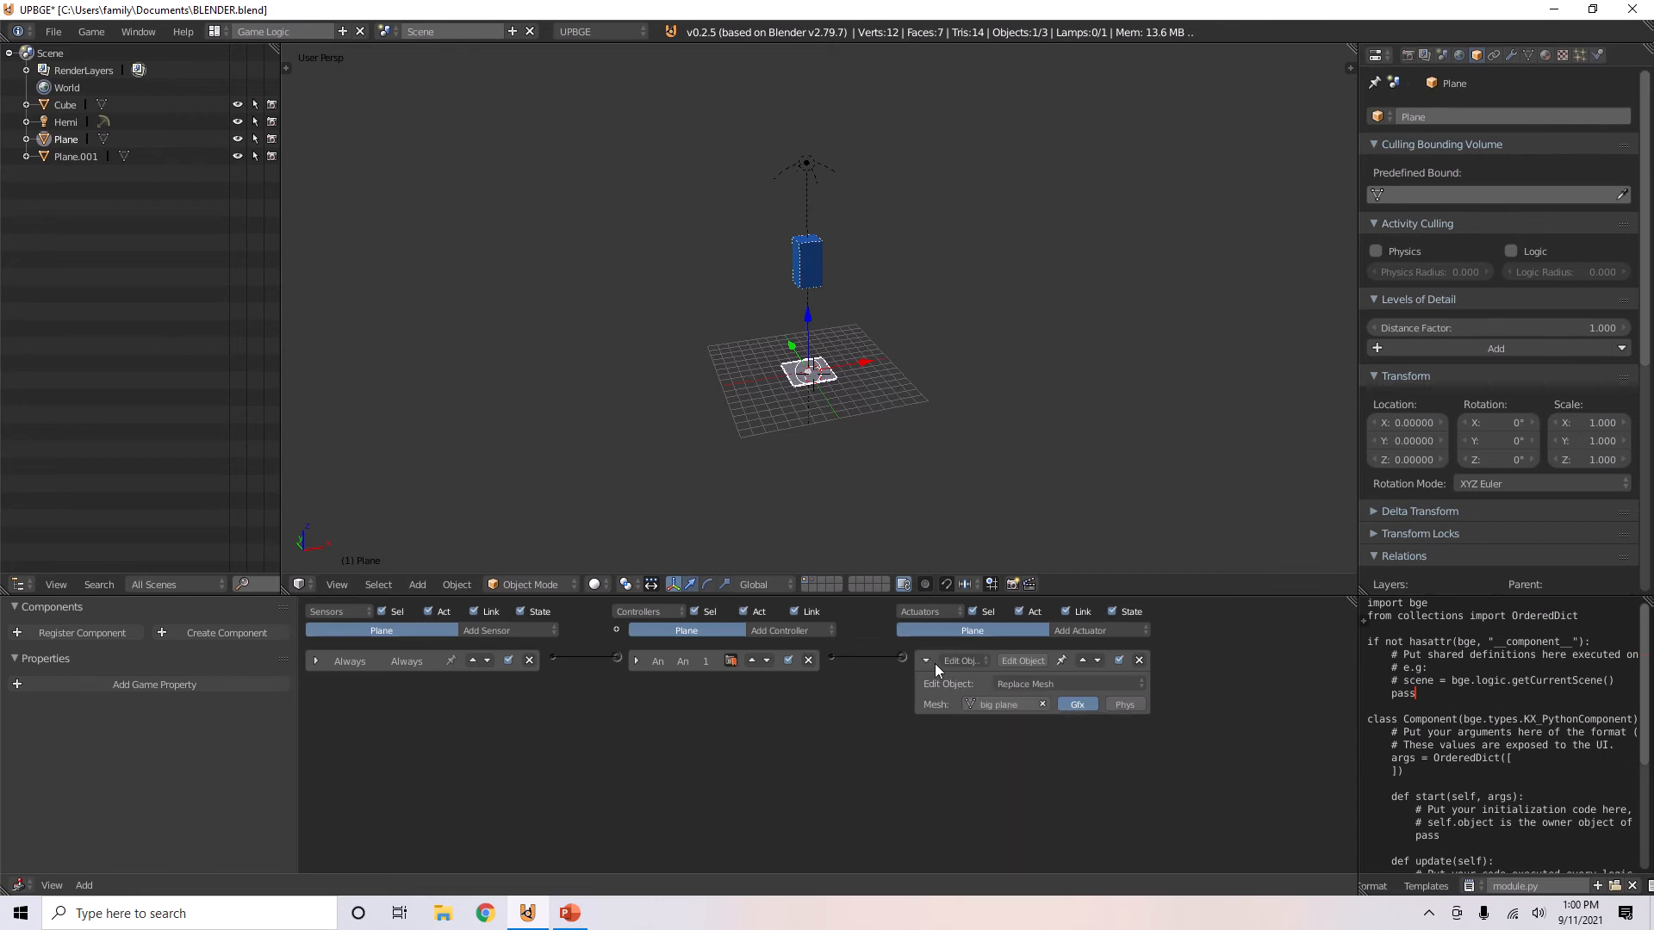
- Check the small plane's mesh data and test-run the game with the mesh replacement
{"action": "left_click", "coordinate": [1529, 54]}
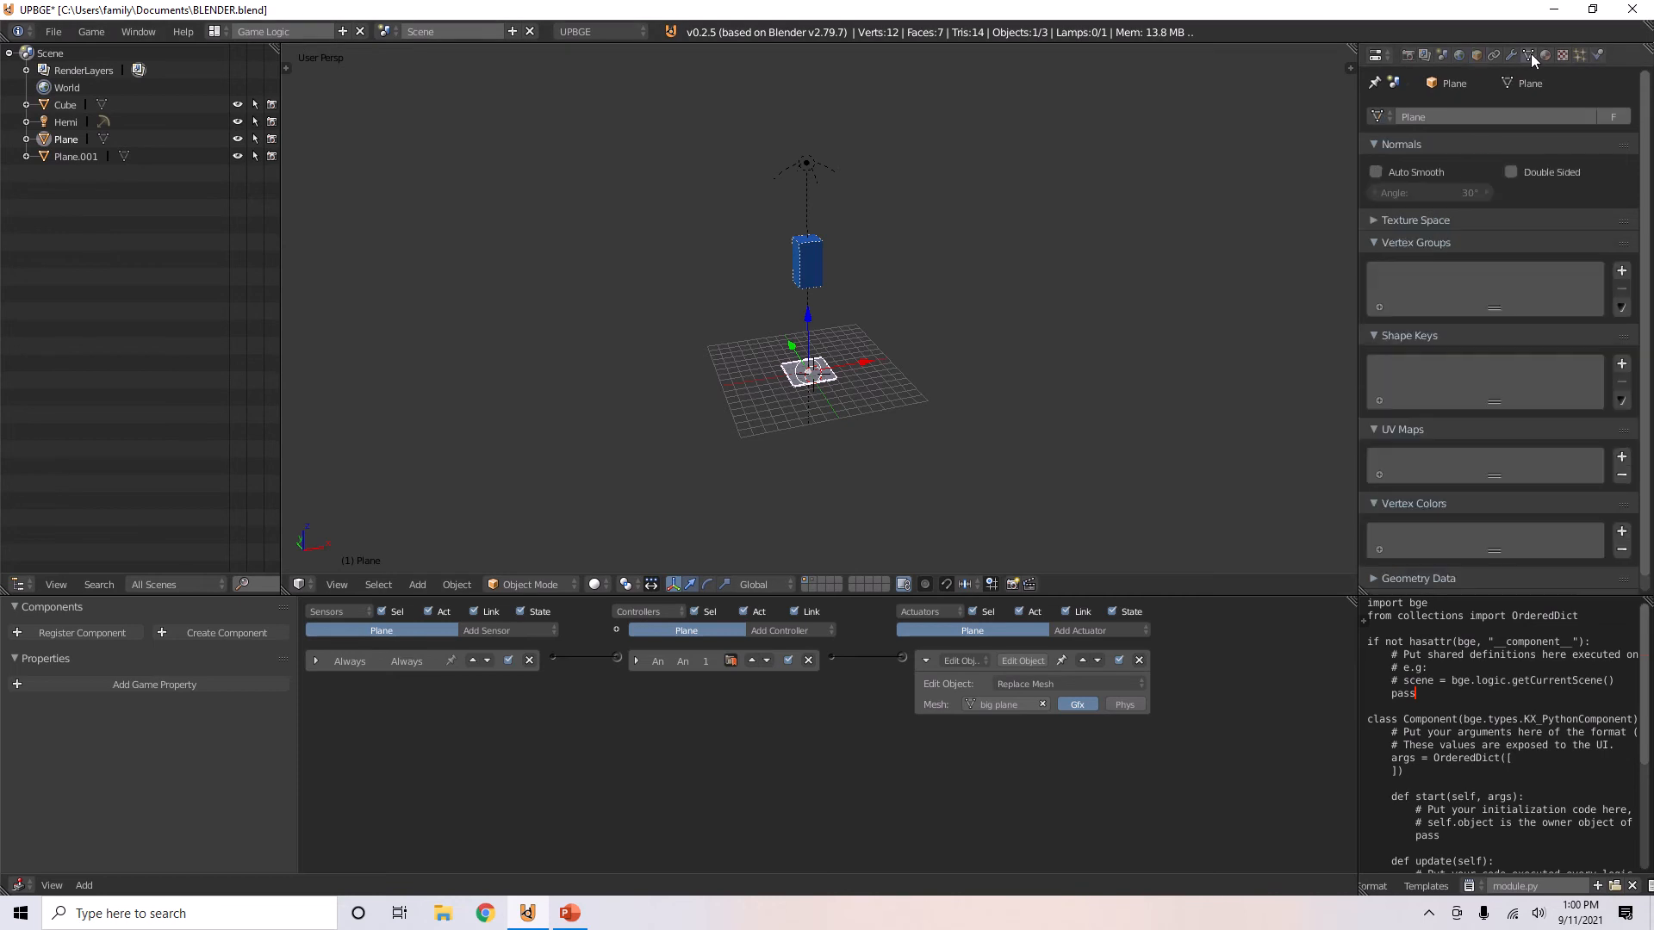
{"action": "left_click", "coordinate": [1476, 55]}
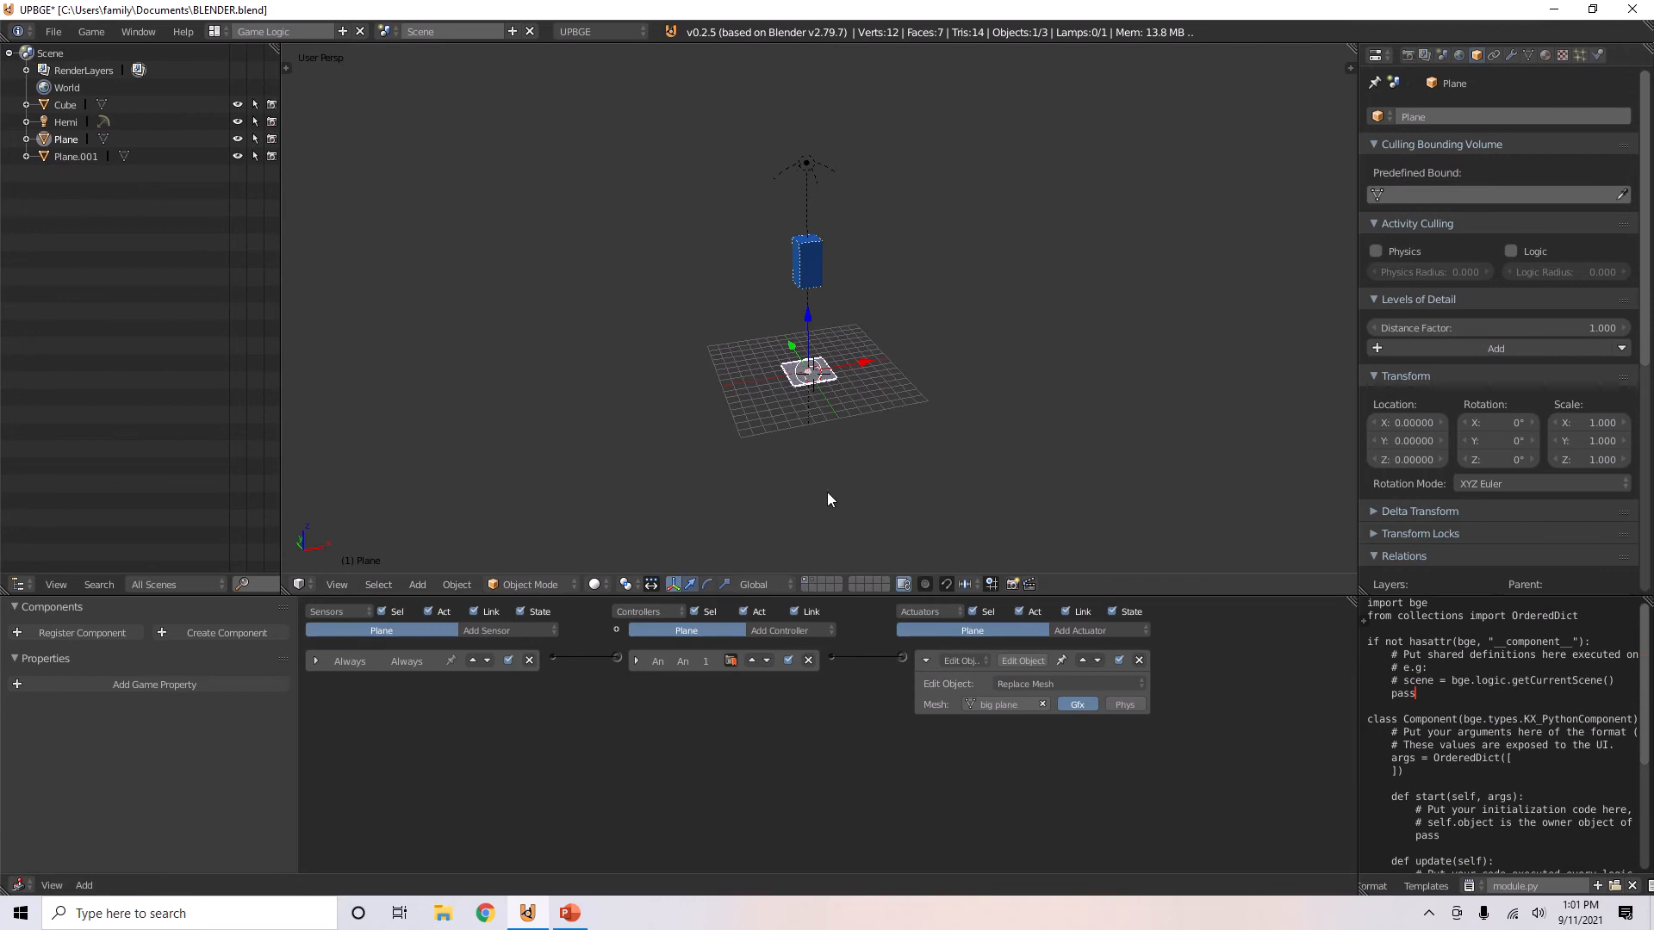
{"action": "key", "text": "p"}
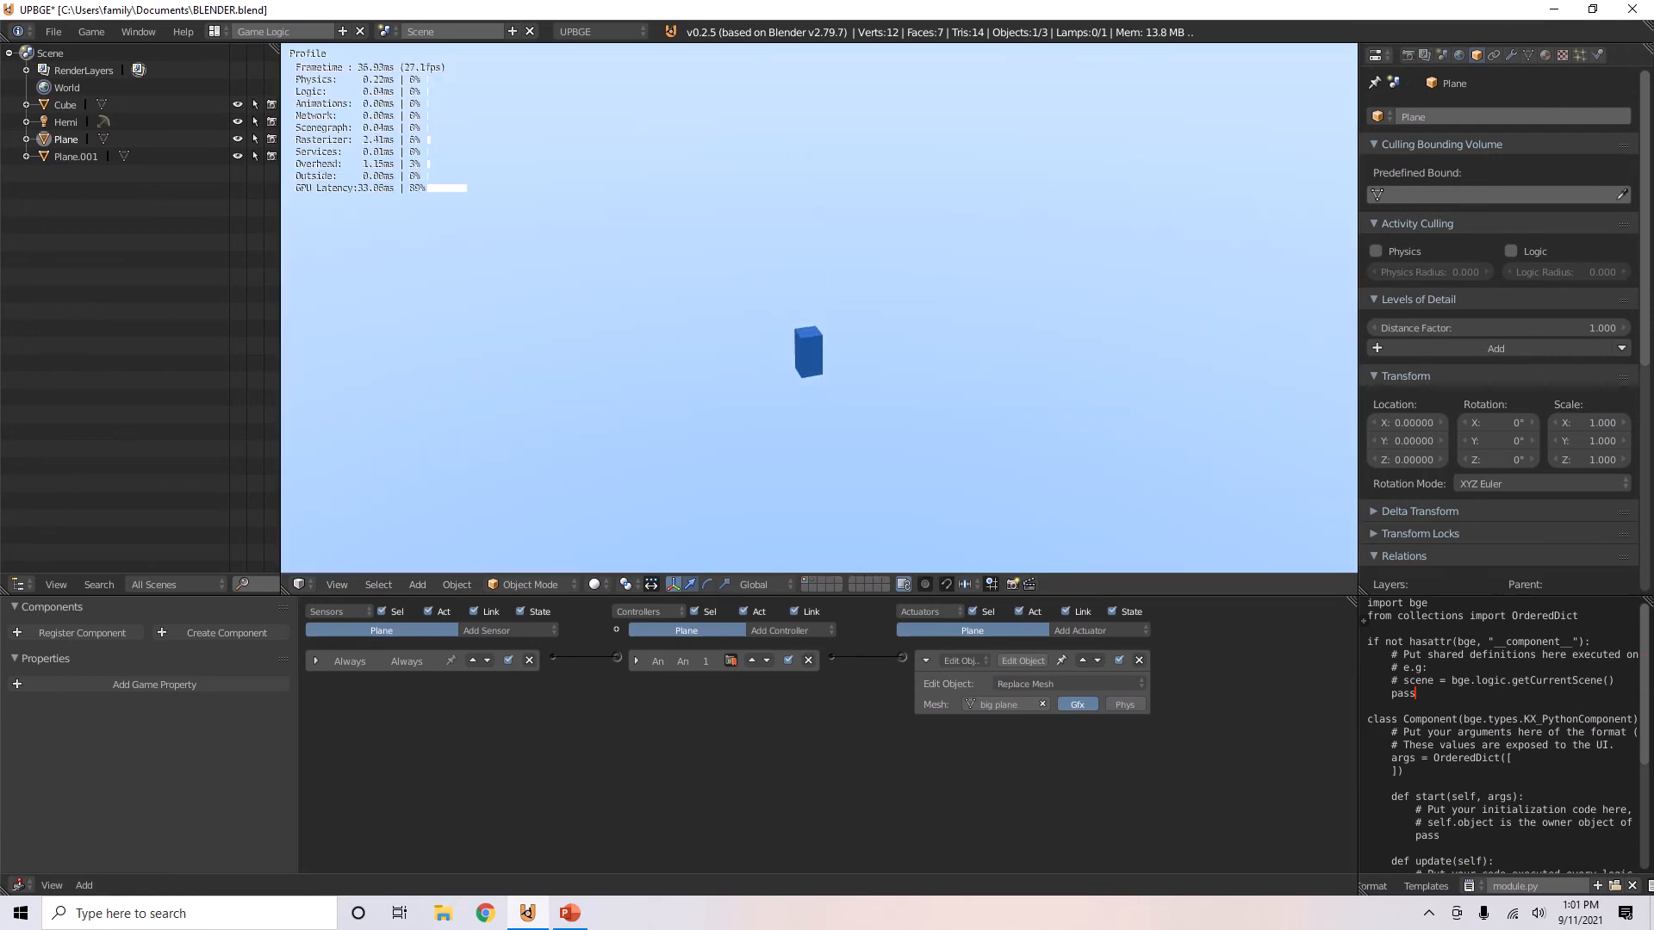
{"action": "key", "text": "Escape"}
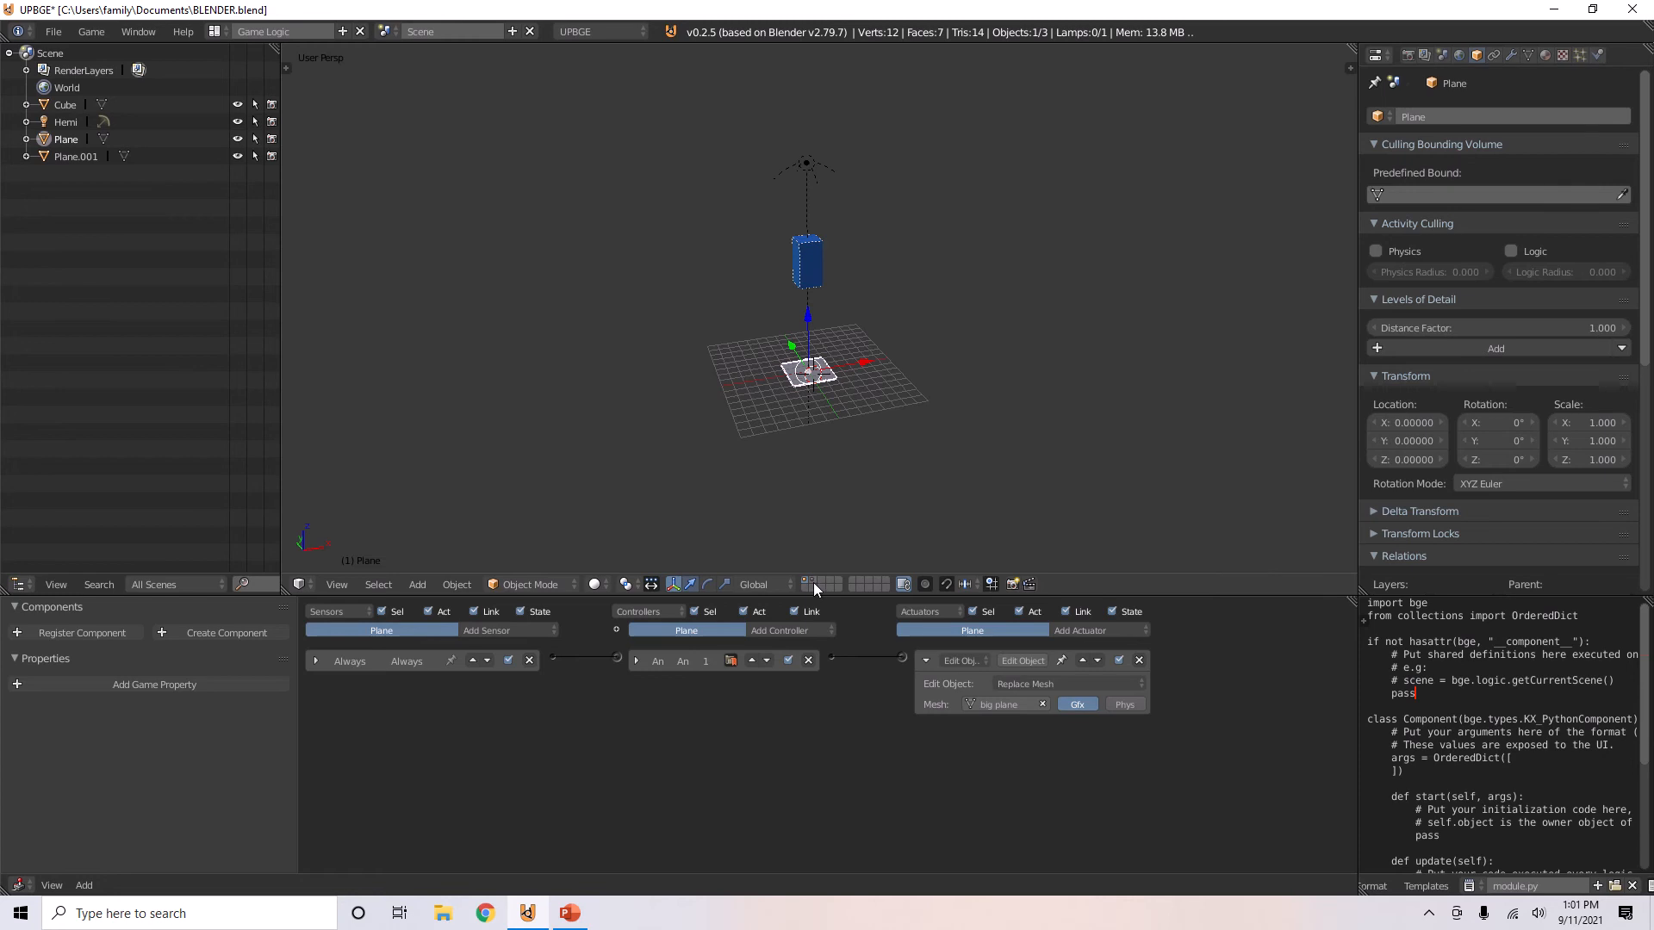
- Compare the transform values of the large plane and the small plane, and collapse the Edit Object actuator
{"action": "left_click", "coordinate": [813, 582]}
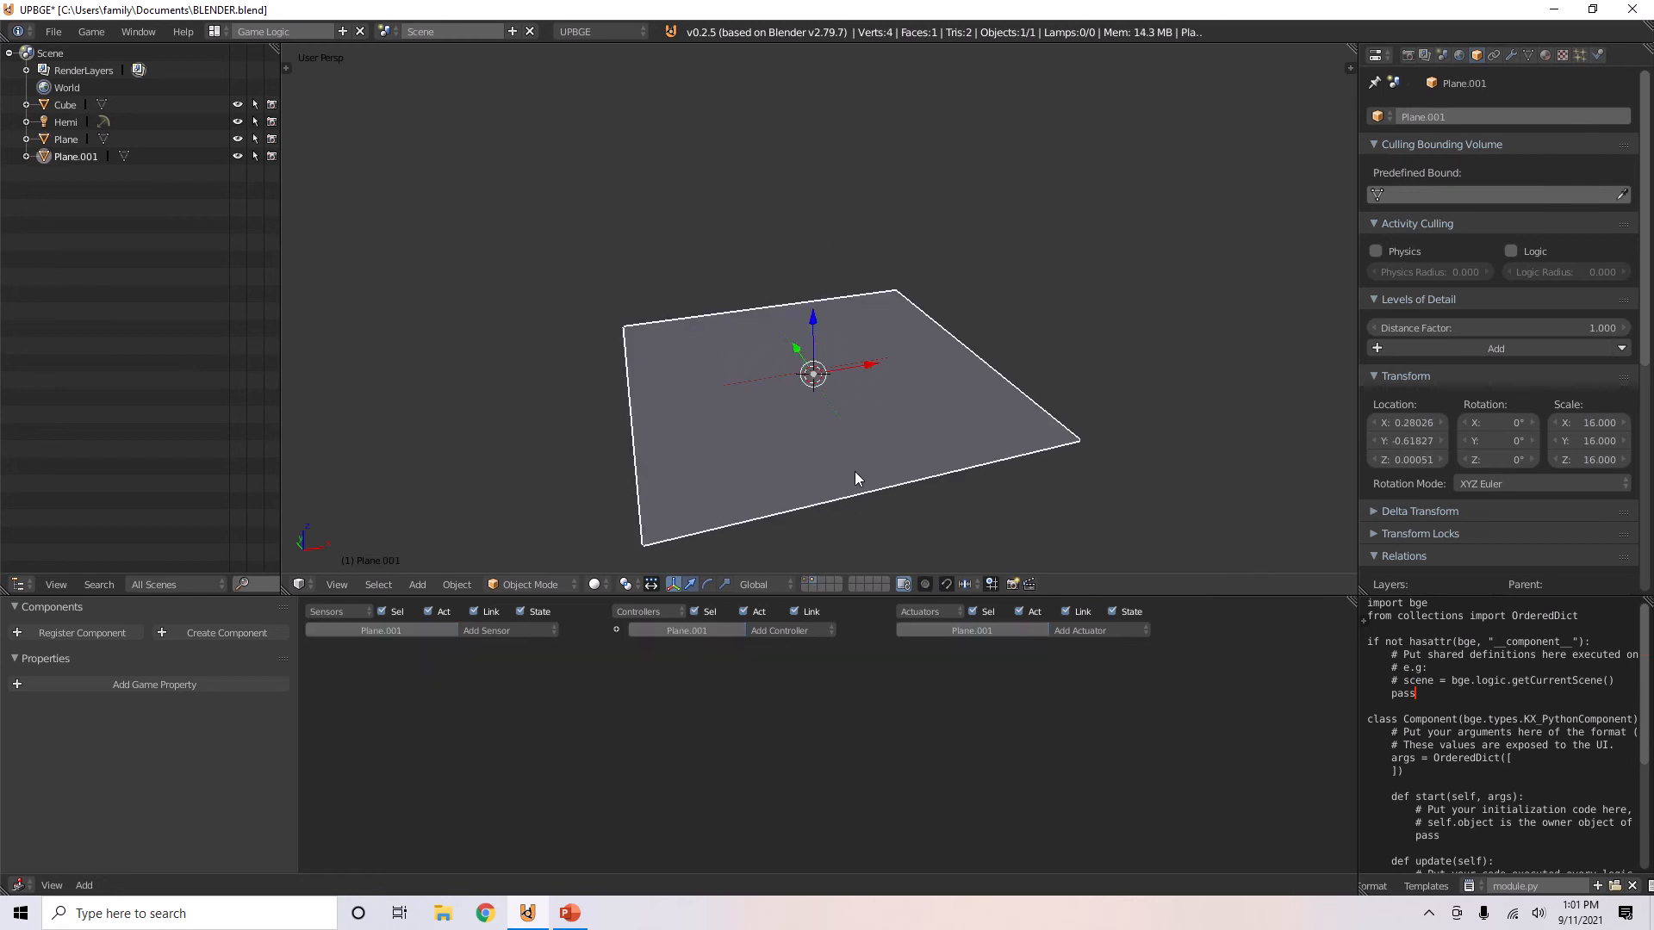
{"action": "key", "text": "n"}
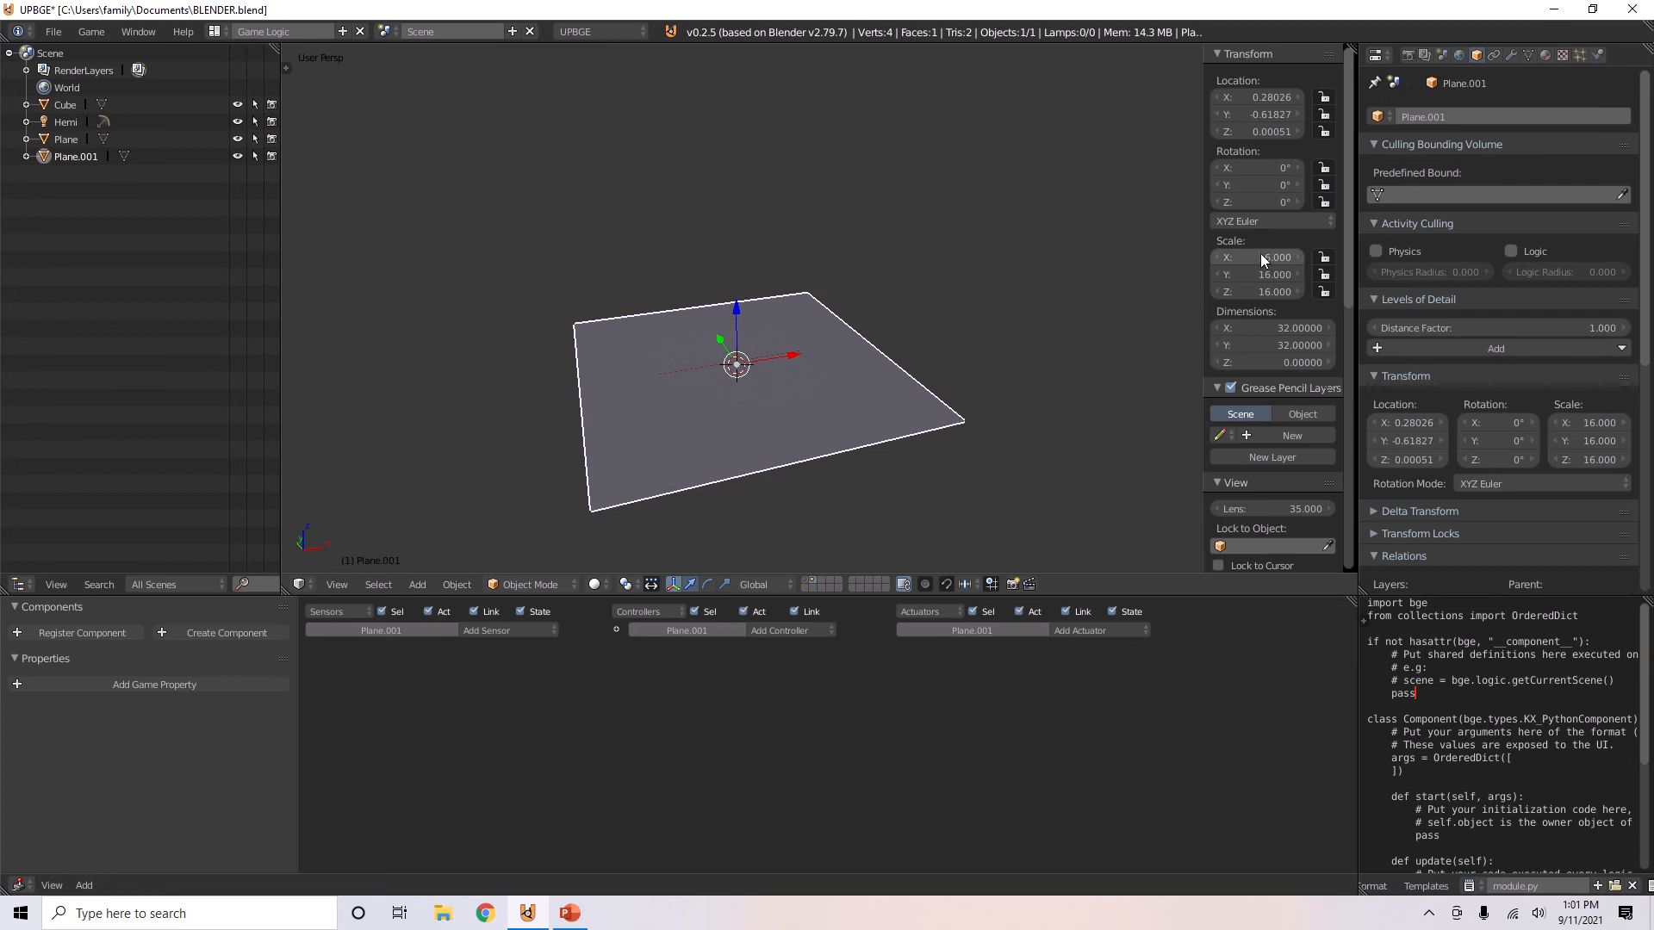
{"action": "left_click", "coordinate": [807, 582]}
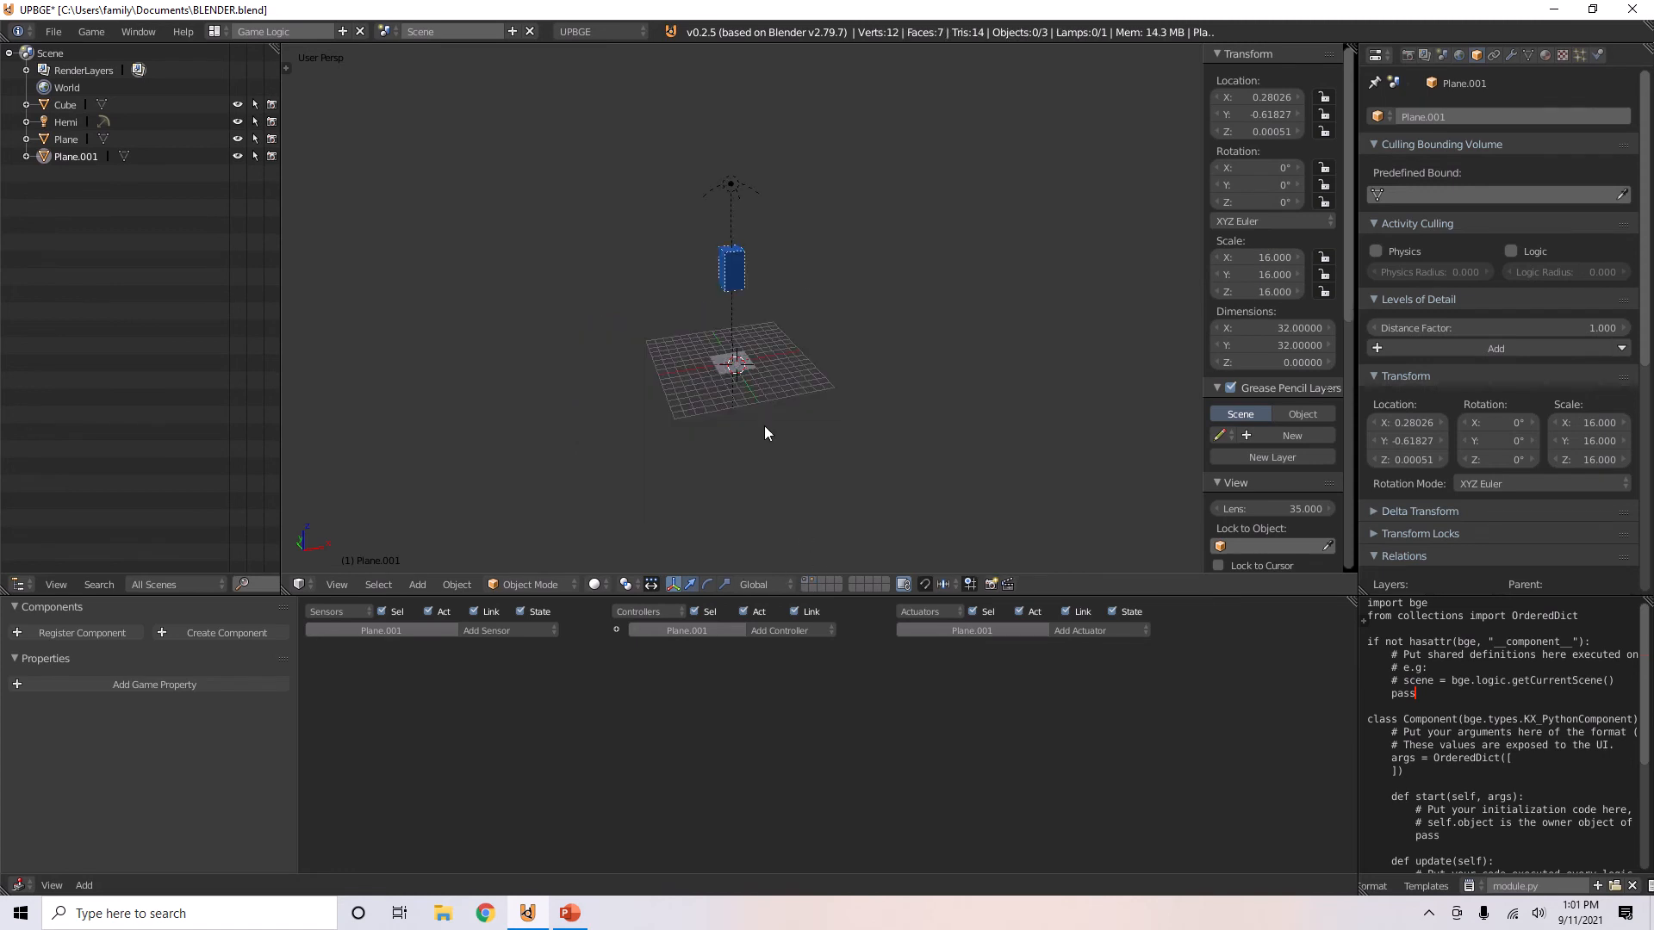
{"action": "right_click", "coordinate": [729, 371]}
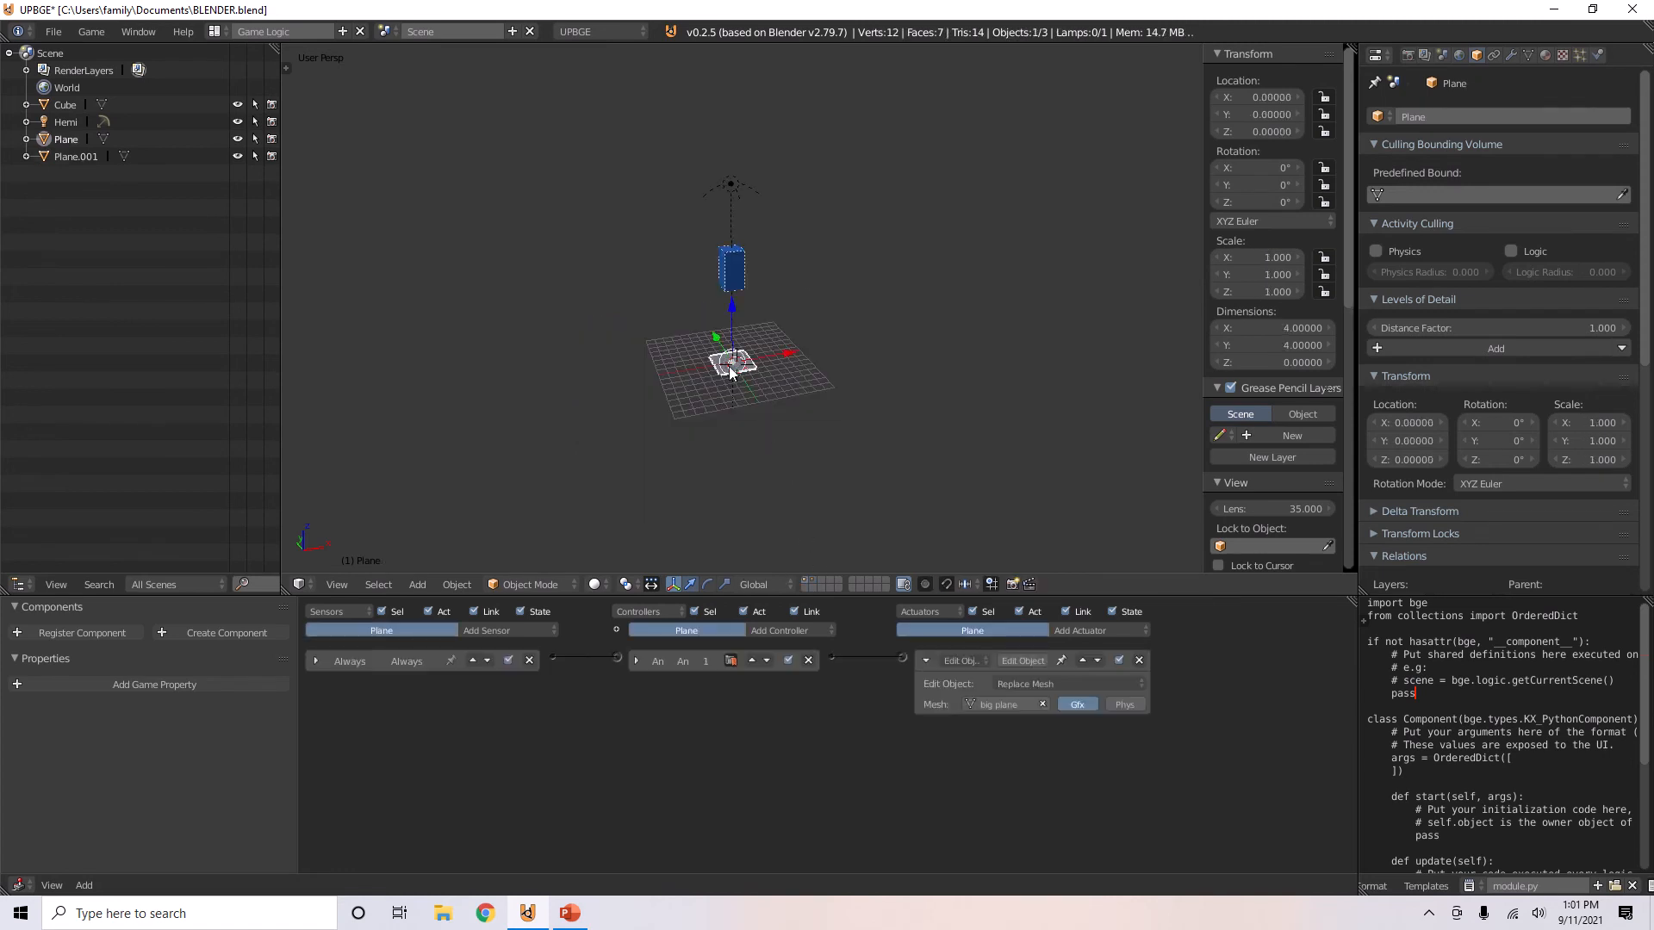
{"action": "left_click", "coordinate": [927, 661]}
- Apply the scale of the large plane on the second layer and hide the transform properties
{"action": "left_click", "coordinate": [814, 582]}
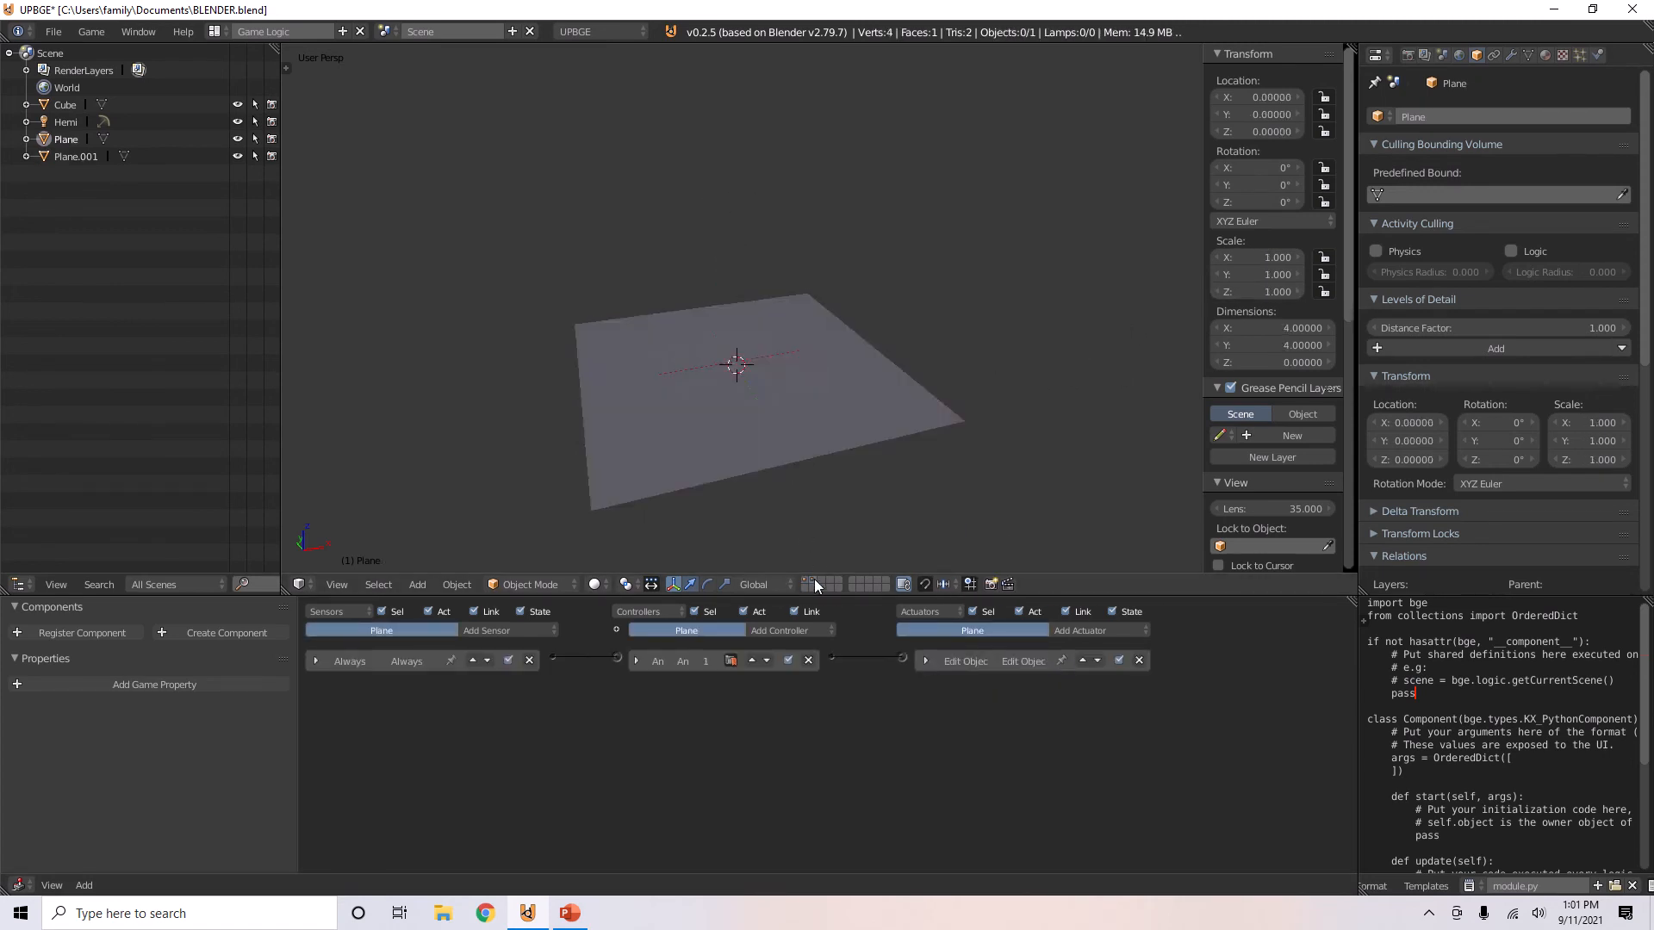
{"action": "right_click", "coordinate": [805, 406]}
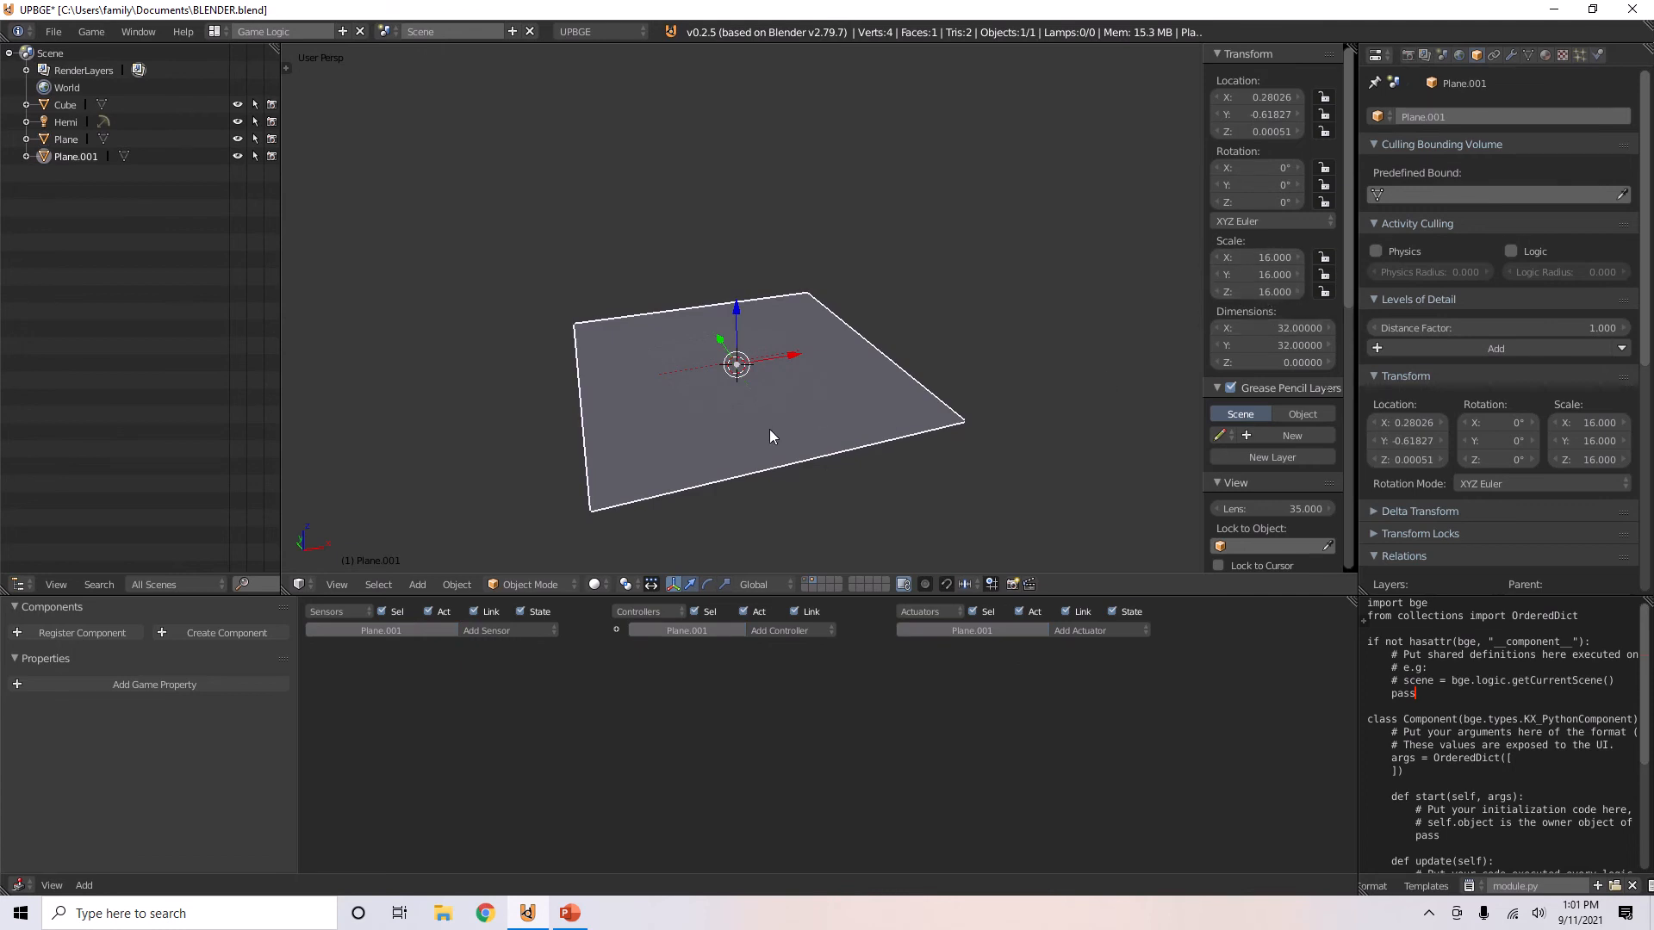
{"action": "key", "text": "ctrl+a"}
{"action": "left_click", "coordinate": [738, 463]}
{"action": "key", "text": "n"}
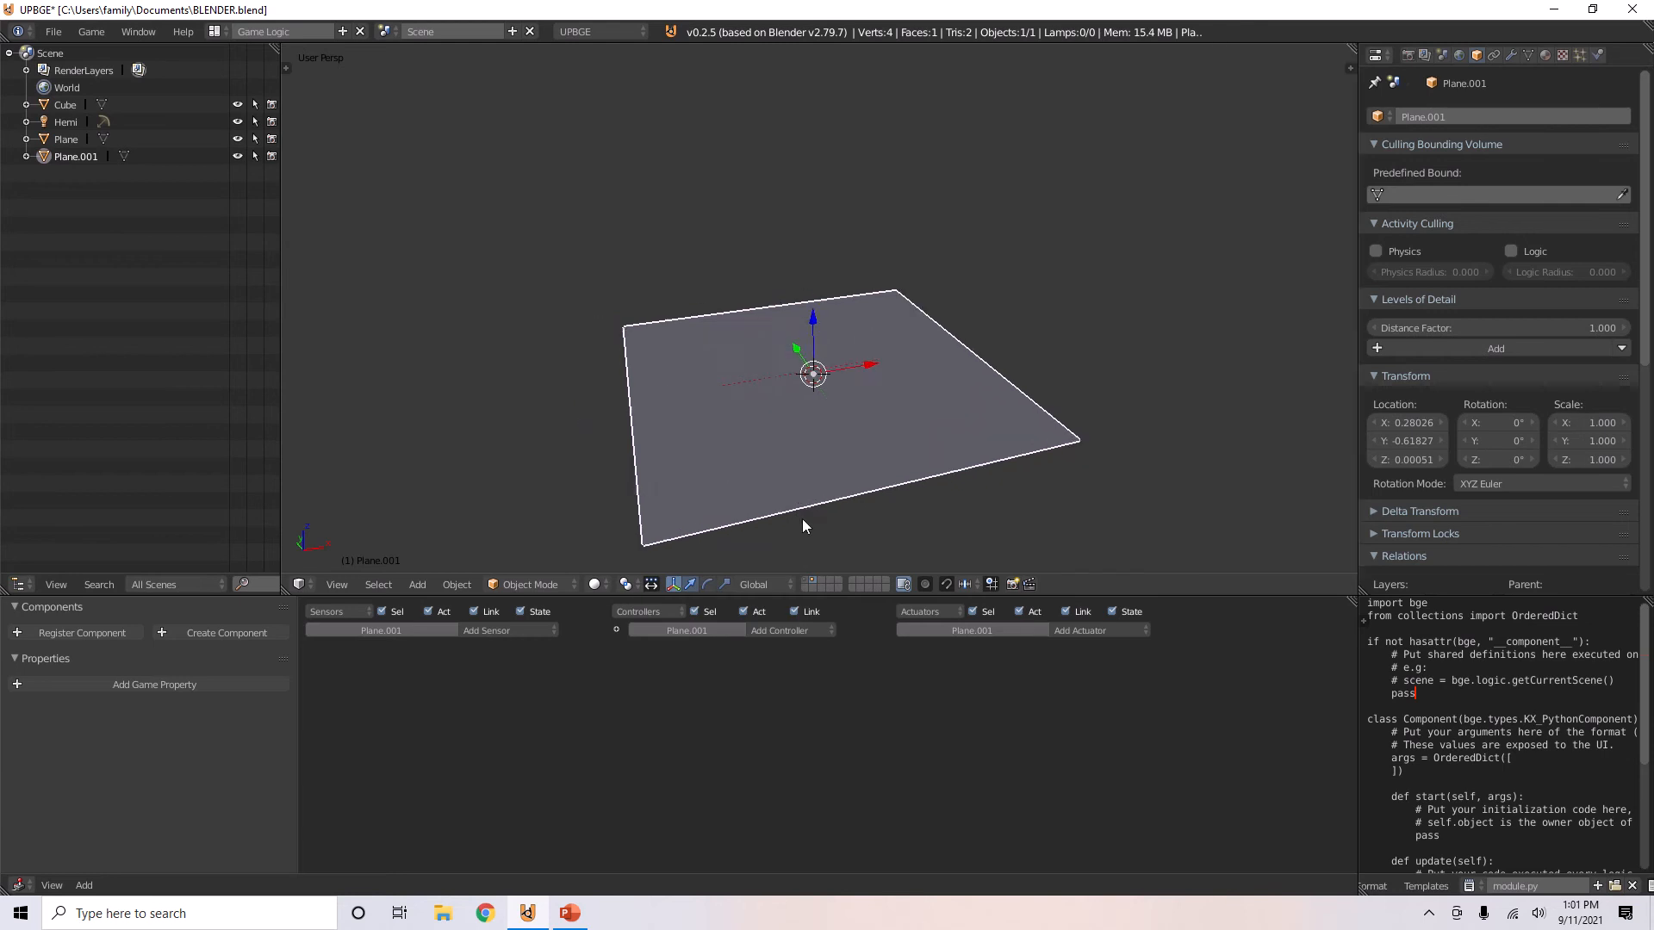
- Test-run the game twice from the first layer to check the replaced mesh with the falling cube
{"action": "key", "text": "p"}
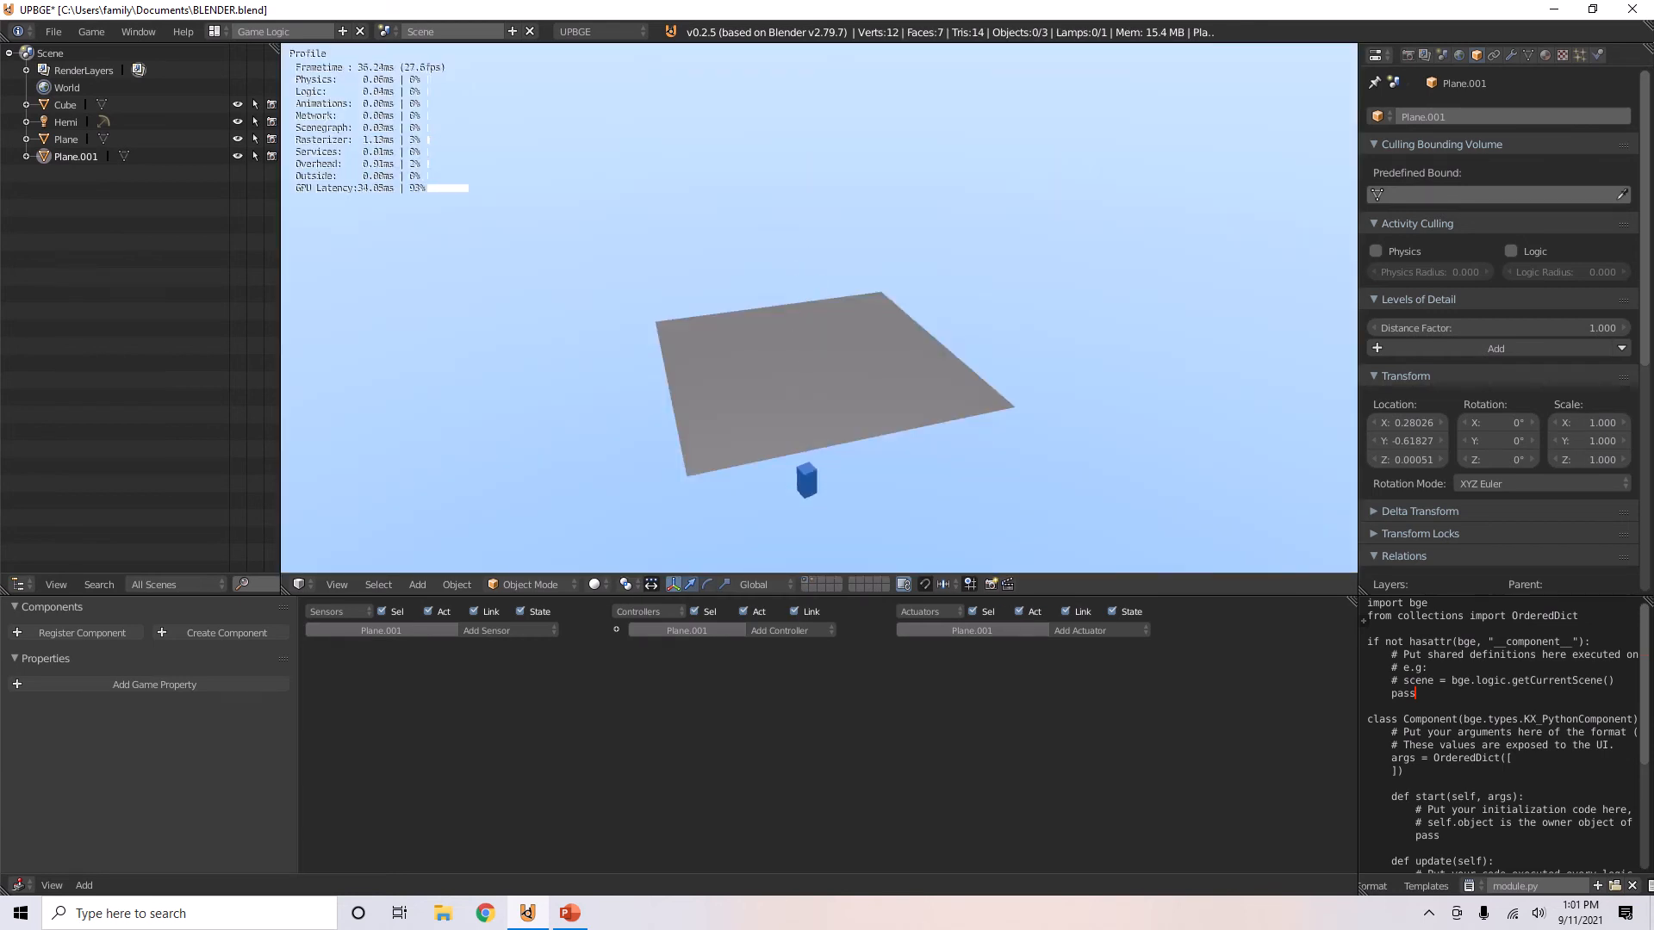
{"action": "key", "text": "Escape"}
{"action": "scroll", "coordinate": [875, 448], "scroll_direction": "up", "scroll_amount": 3}
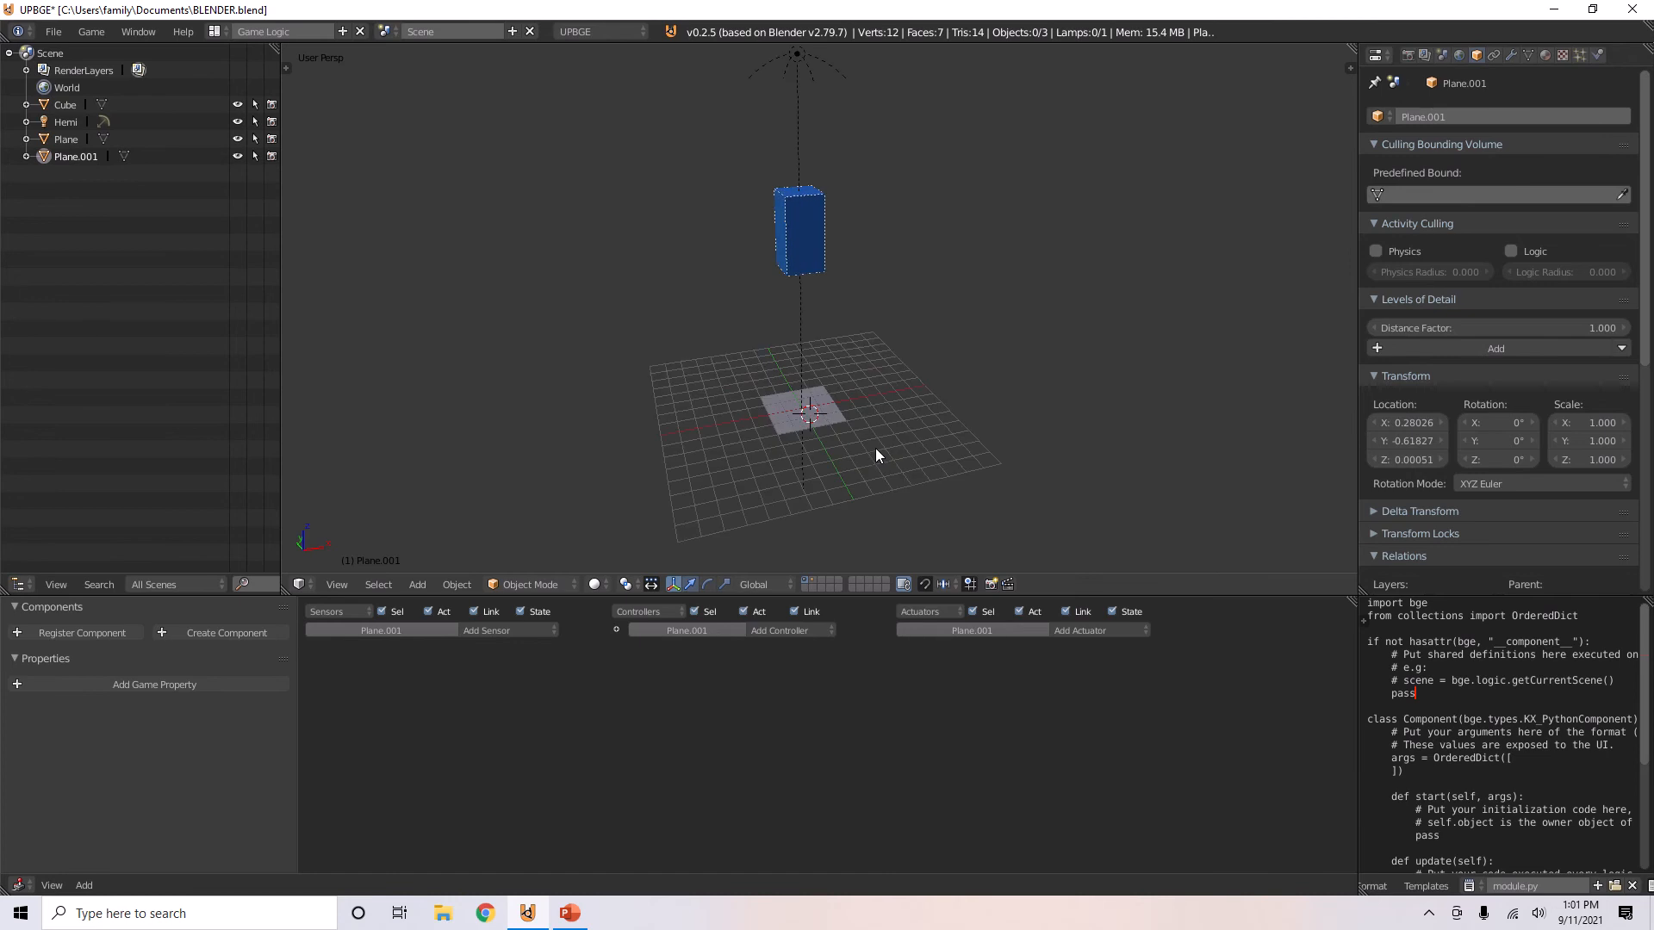
{"action": "scroll", "coordinate": [868, 452], "scroll_direction": "down", "scroll_amount": 4}
{"action": "key", "text": "p"}
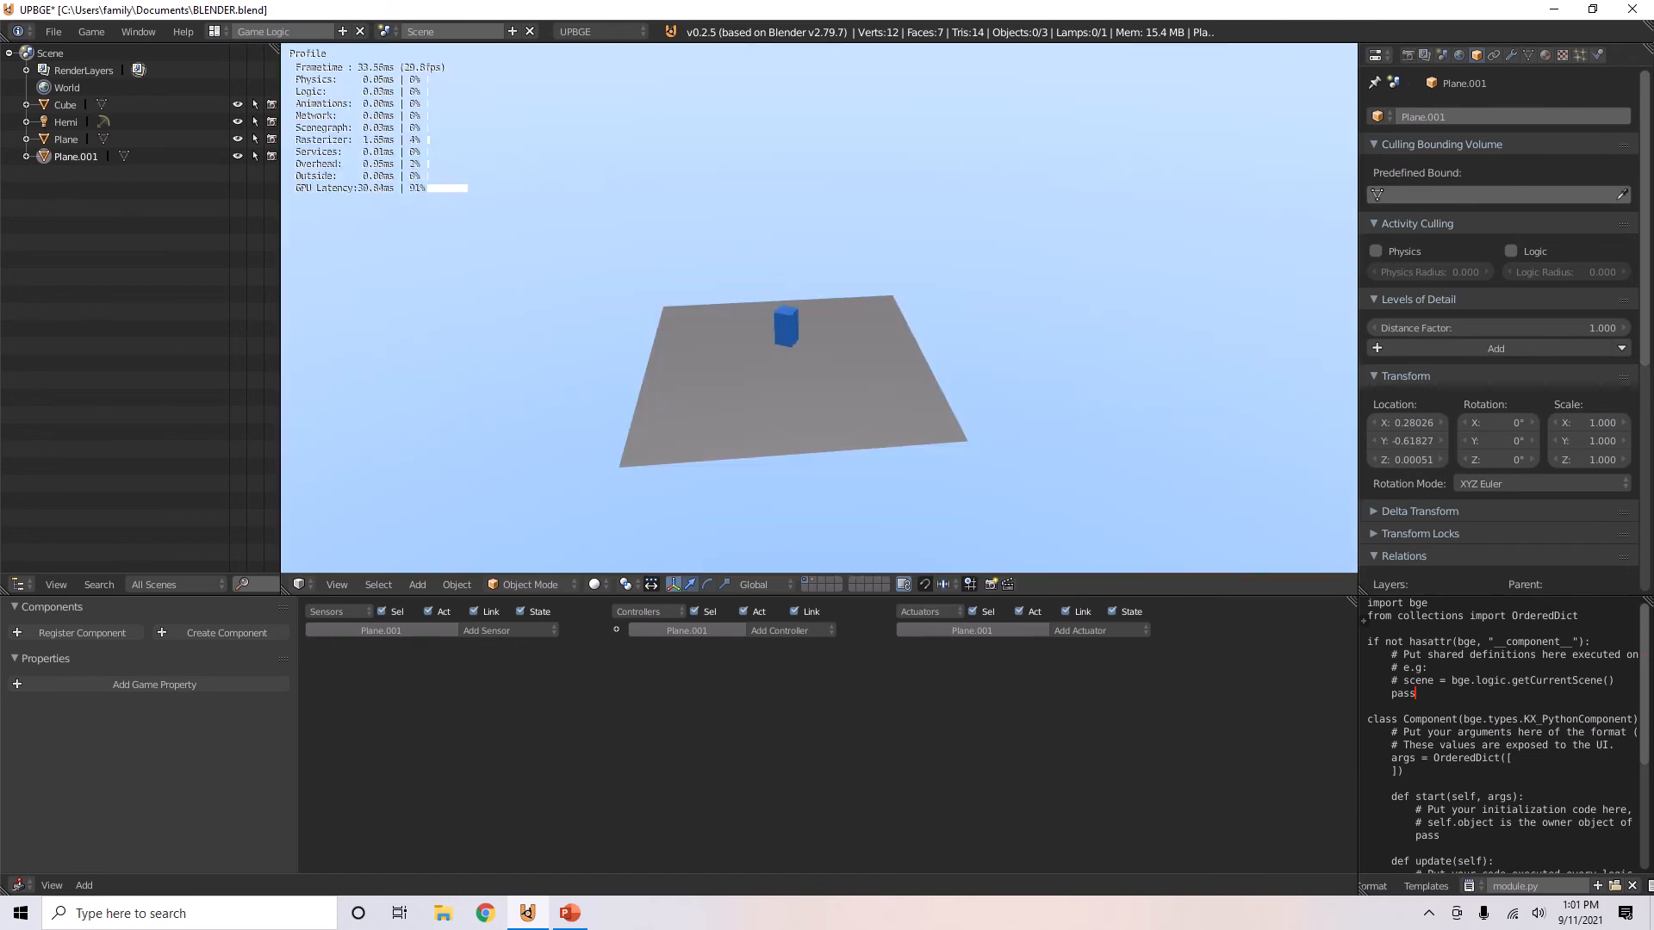
{"action": "key", "text": "Escape"}
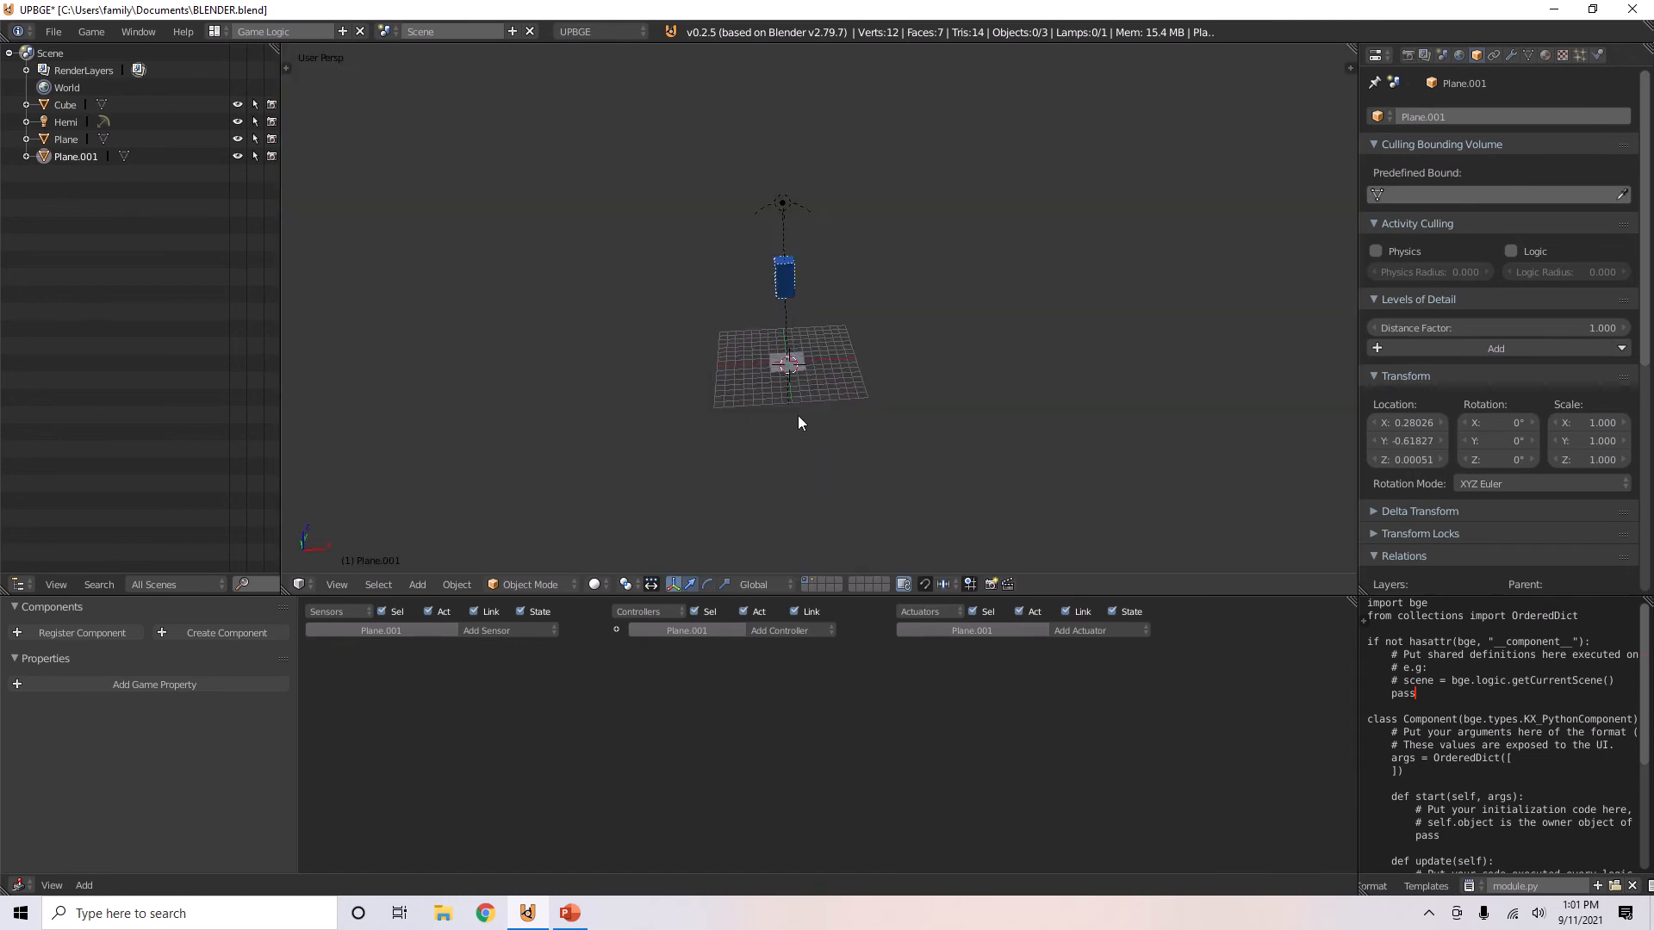
- Toggle the Phys option for the mesh replacement in the small plane's Edit Object actuator and collapse the actuator
{"action": "right_click", "coordinate": [772, 403]}
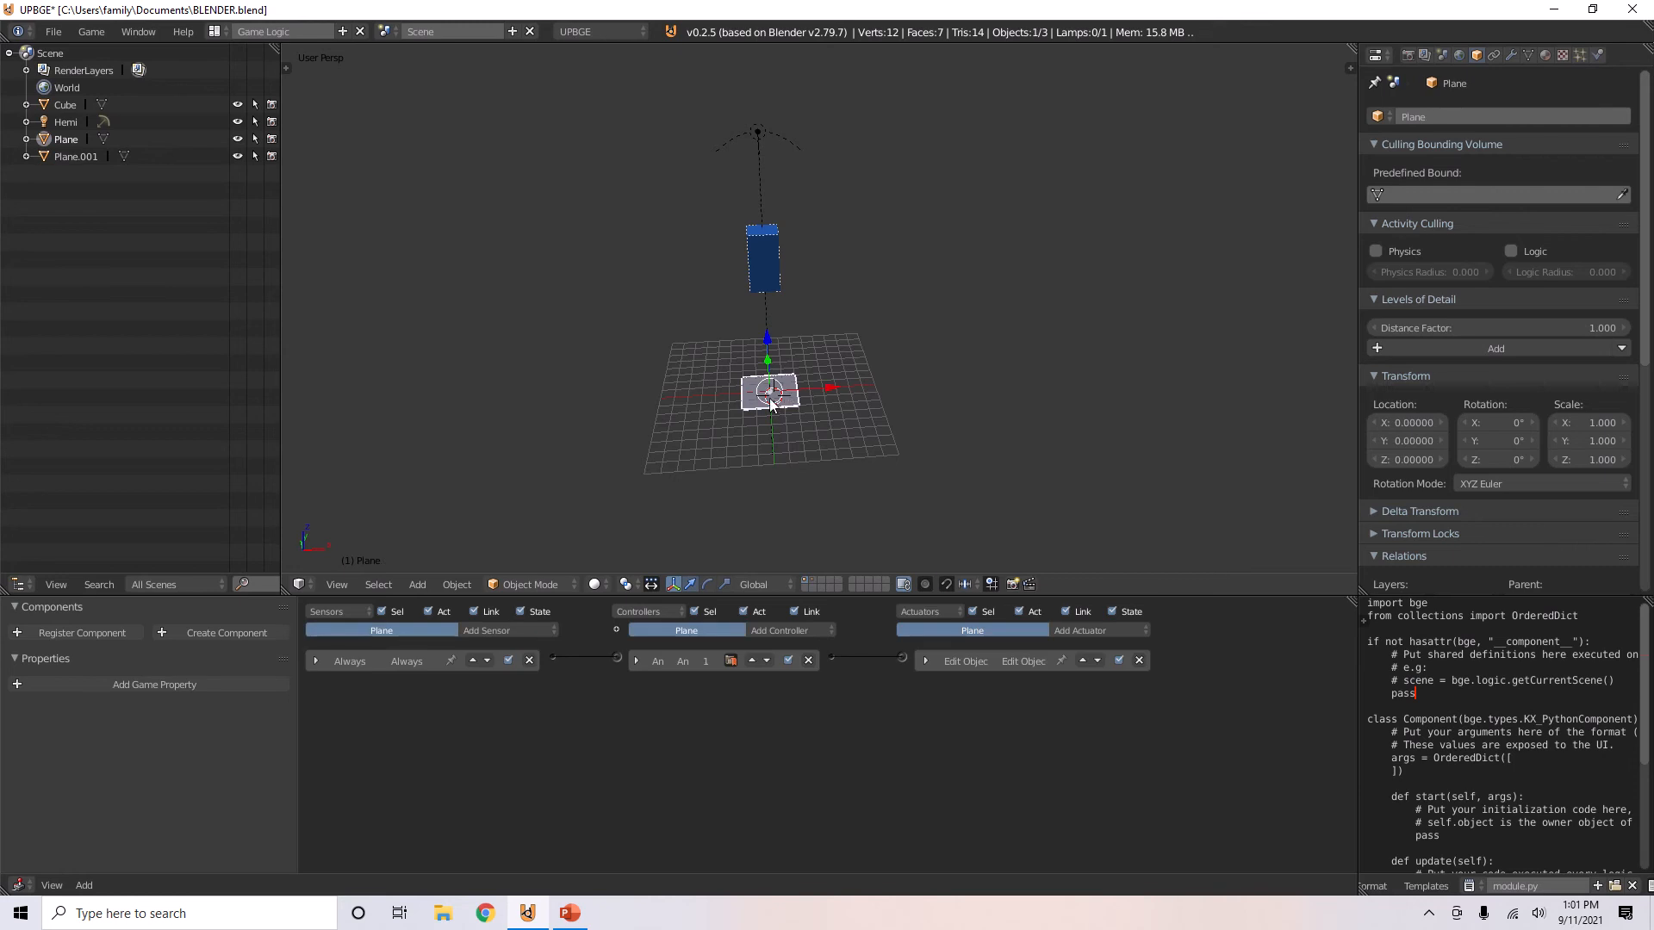
{"action": "scroll", "coordinate": [791, 387], "scroll_direction": "up", "scroll_amount": 2}
{"action": "middle_click_drag", "start_coordinate": [797, 443], "coordinate": [826, 289]}
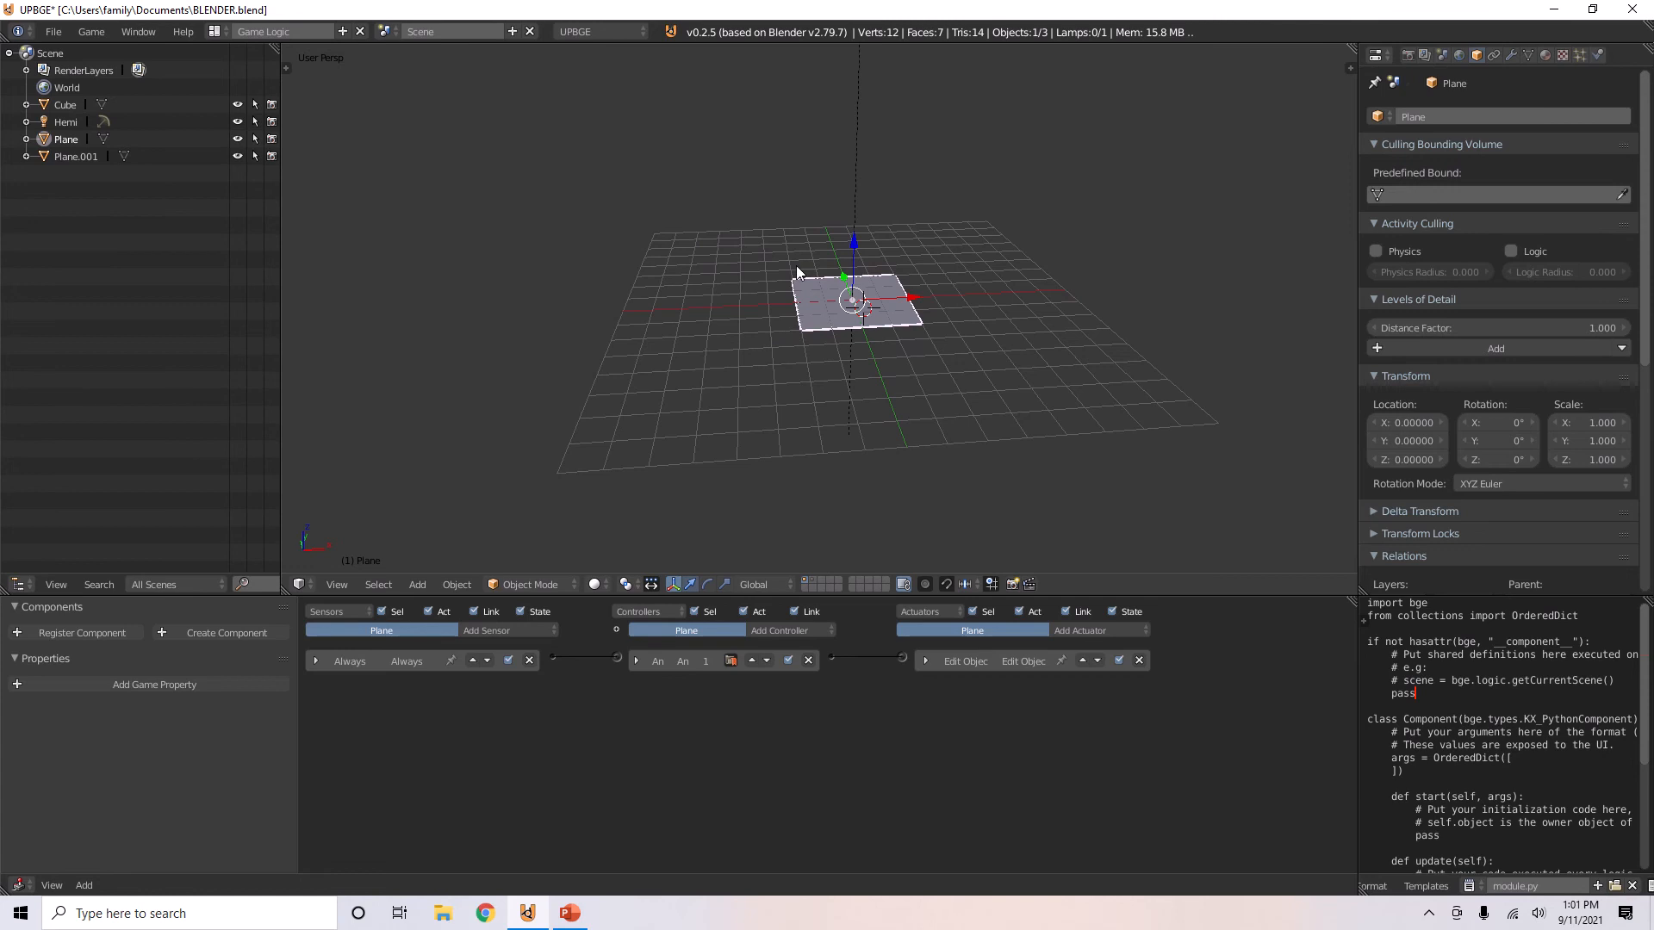
{"action": "scroll", "coordinate": [831, 336], "scroll_direction": "down", "scroll_amount": 3}
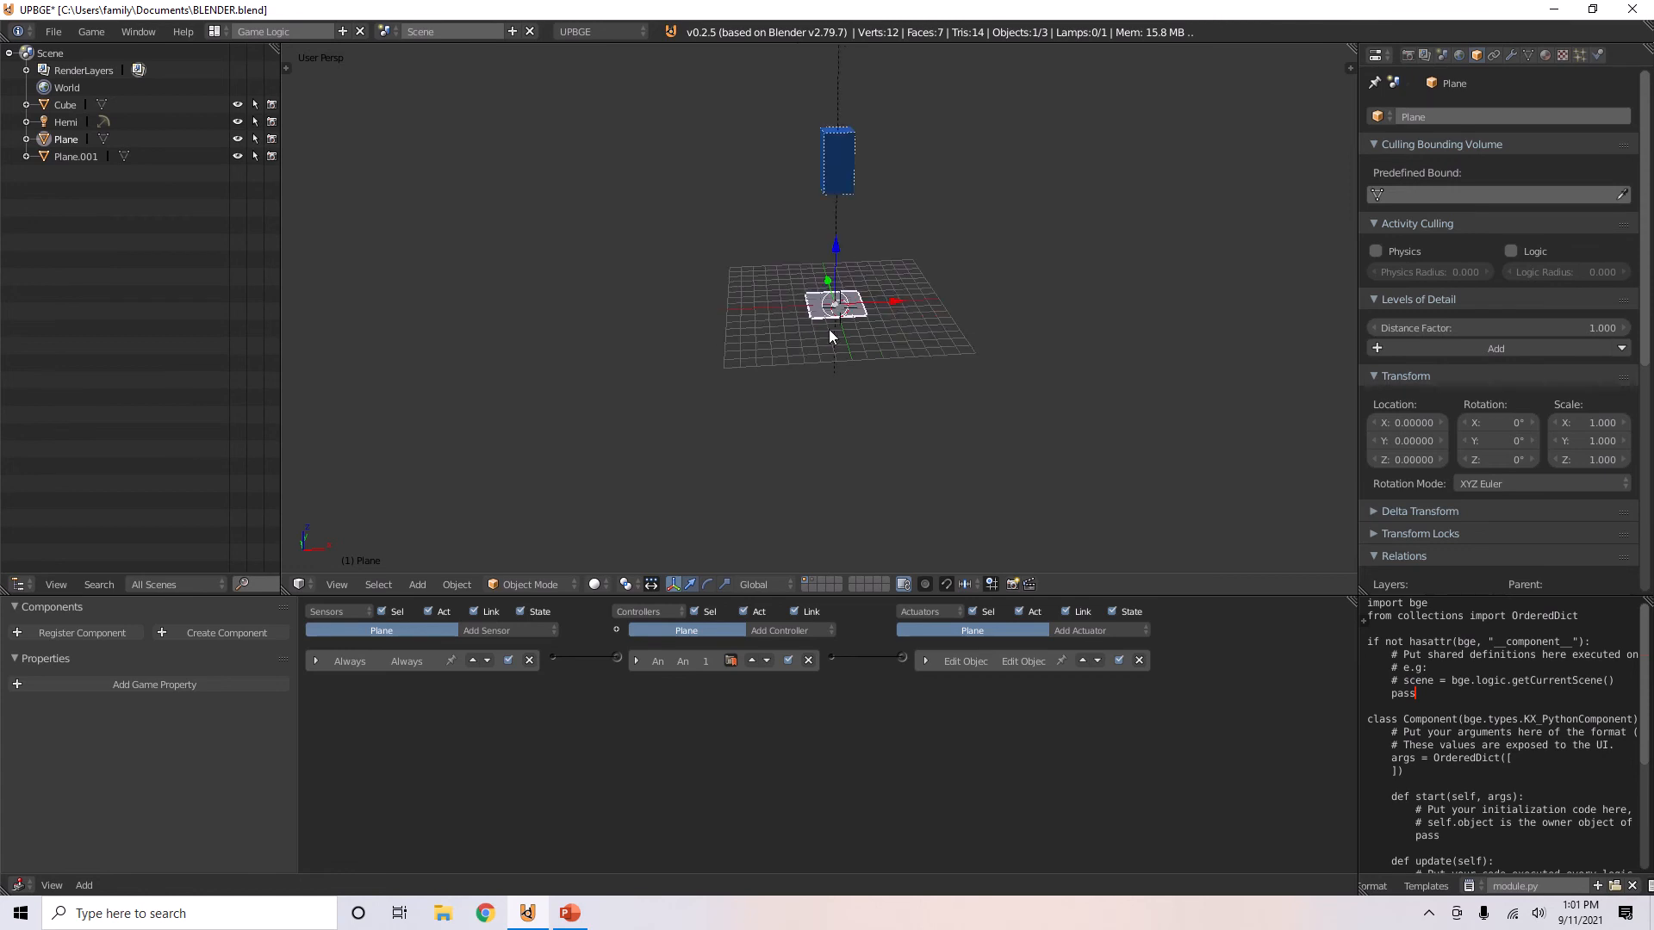
{"action": "scroll", "coordinate": [830, 331], "scroll_direction": "up", "scroll_amount": 5}
{"action": "scroll", "coordinate": [829, 336], "scroll_direction": "down", "scroll_amount": 6}
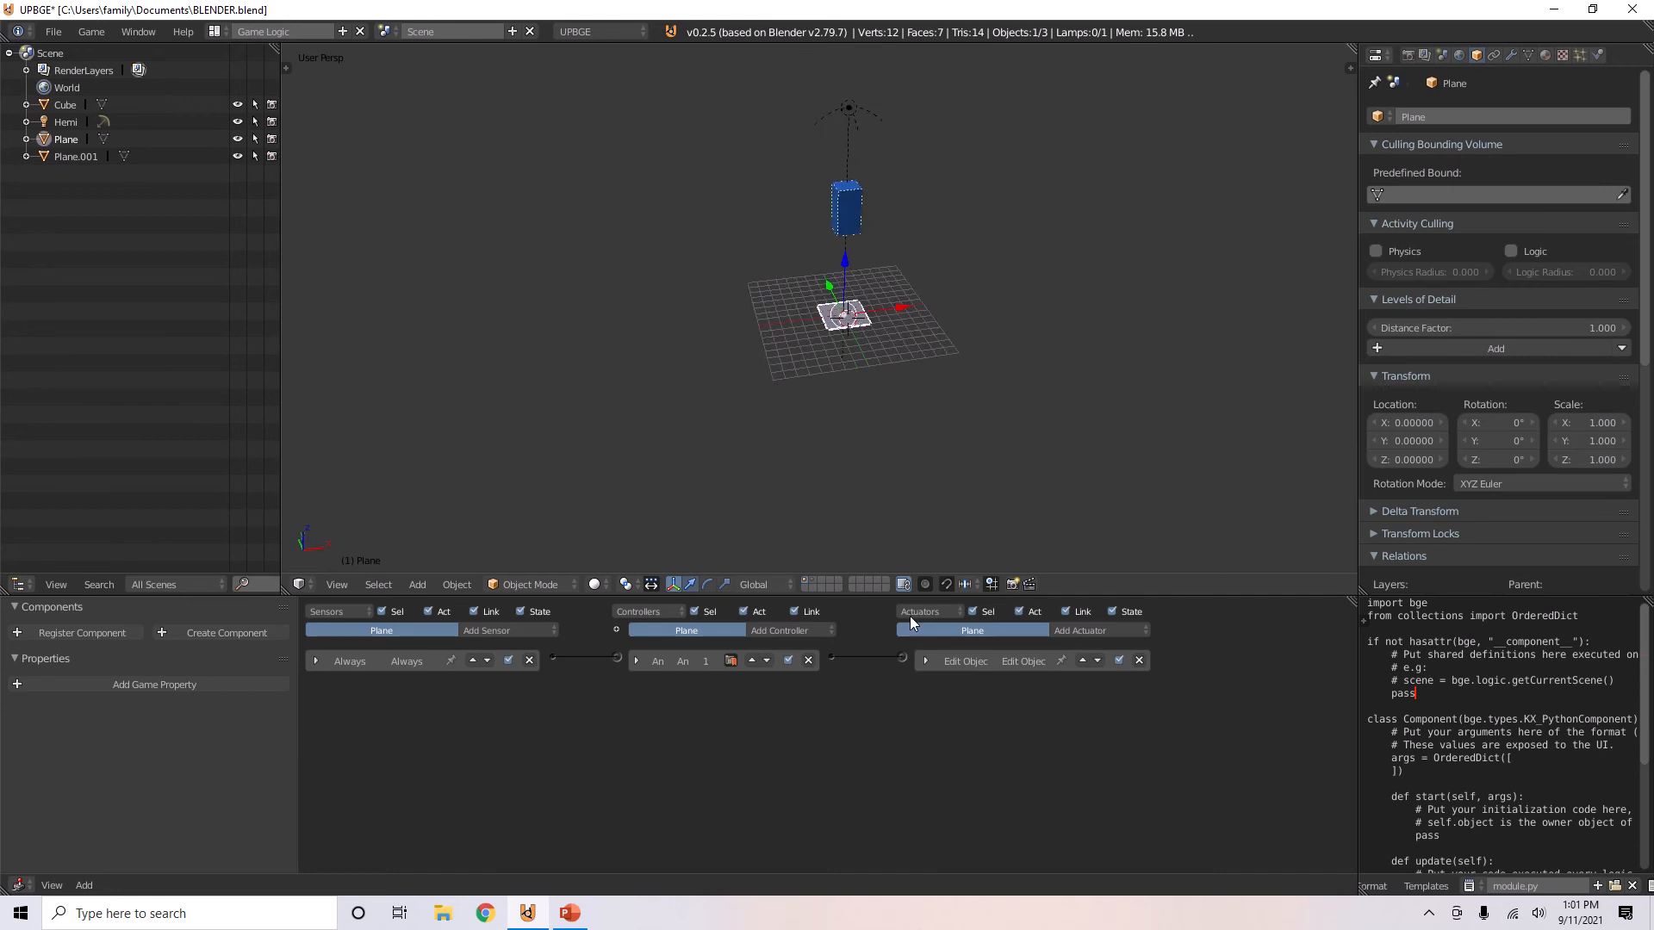
{"action": "left_click", "coordinate": [925, 659]}
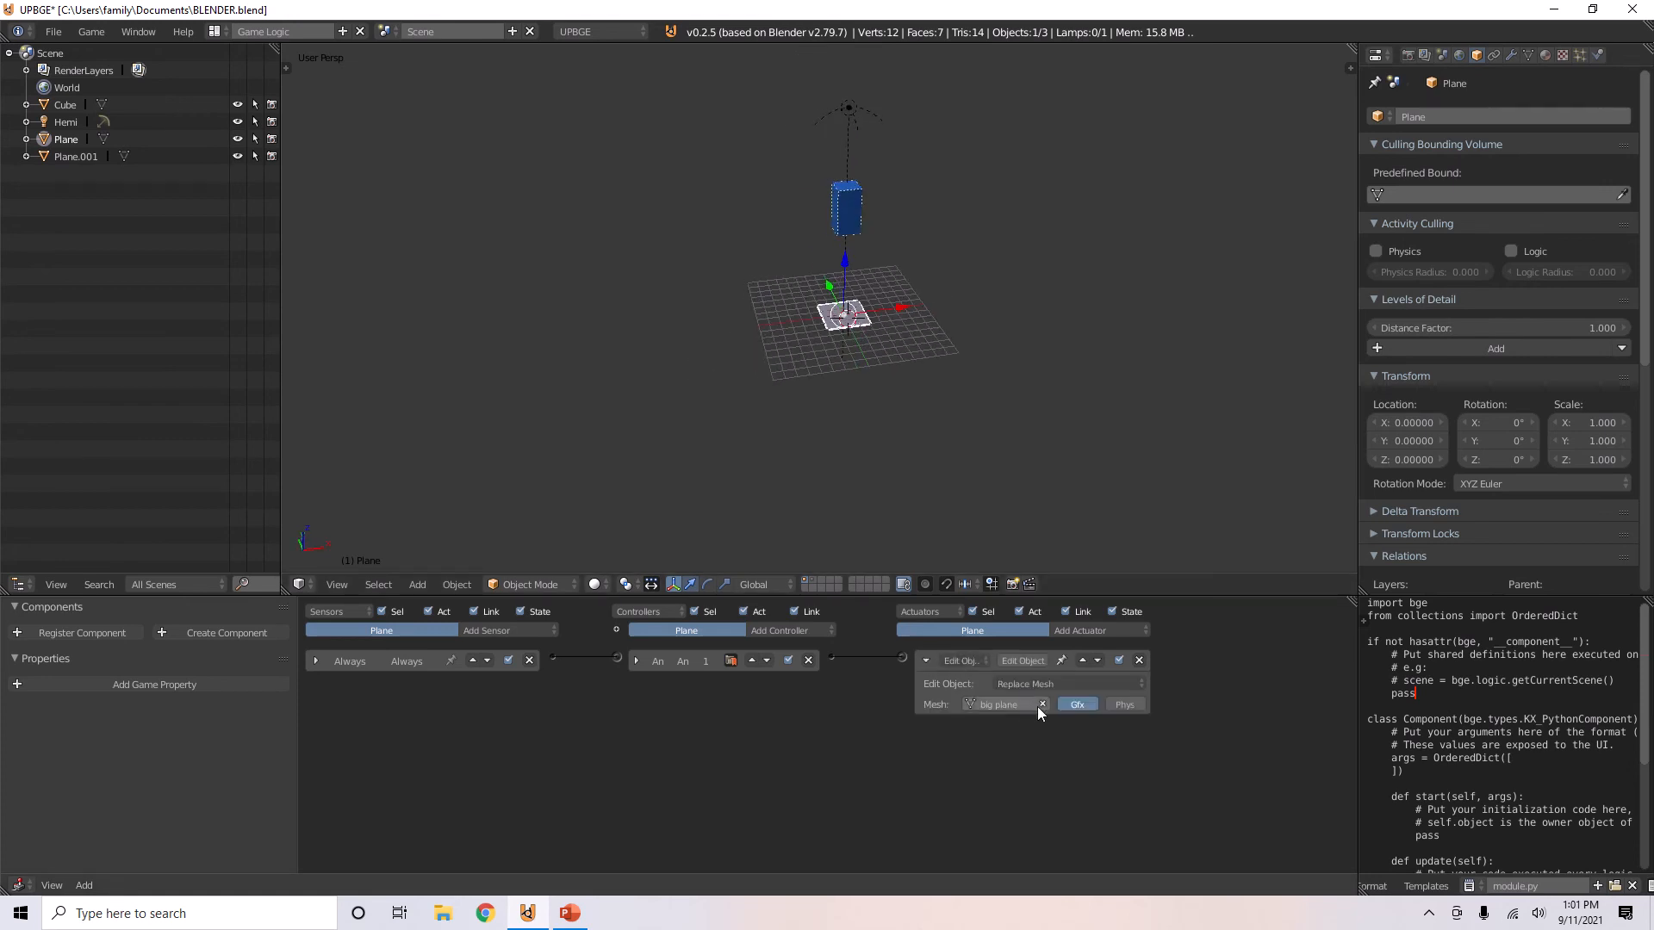
{"action": "left_click", "coordinate": [1132, 705]}
{"action": "left_click", "coordinate": [925, 660]}
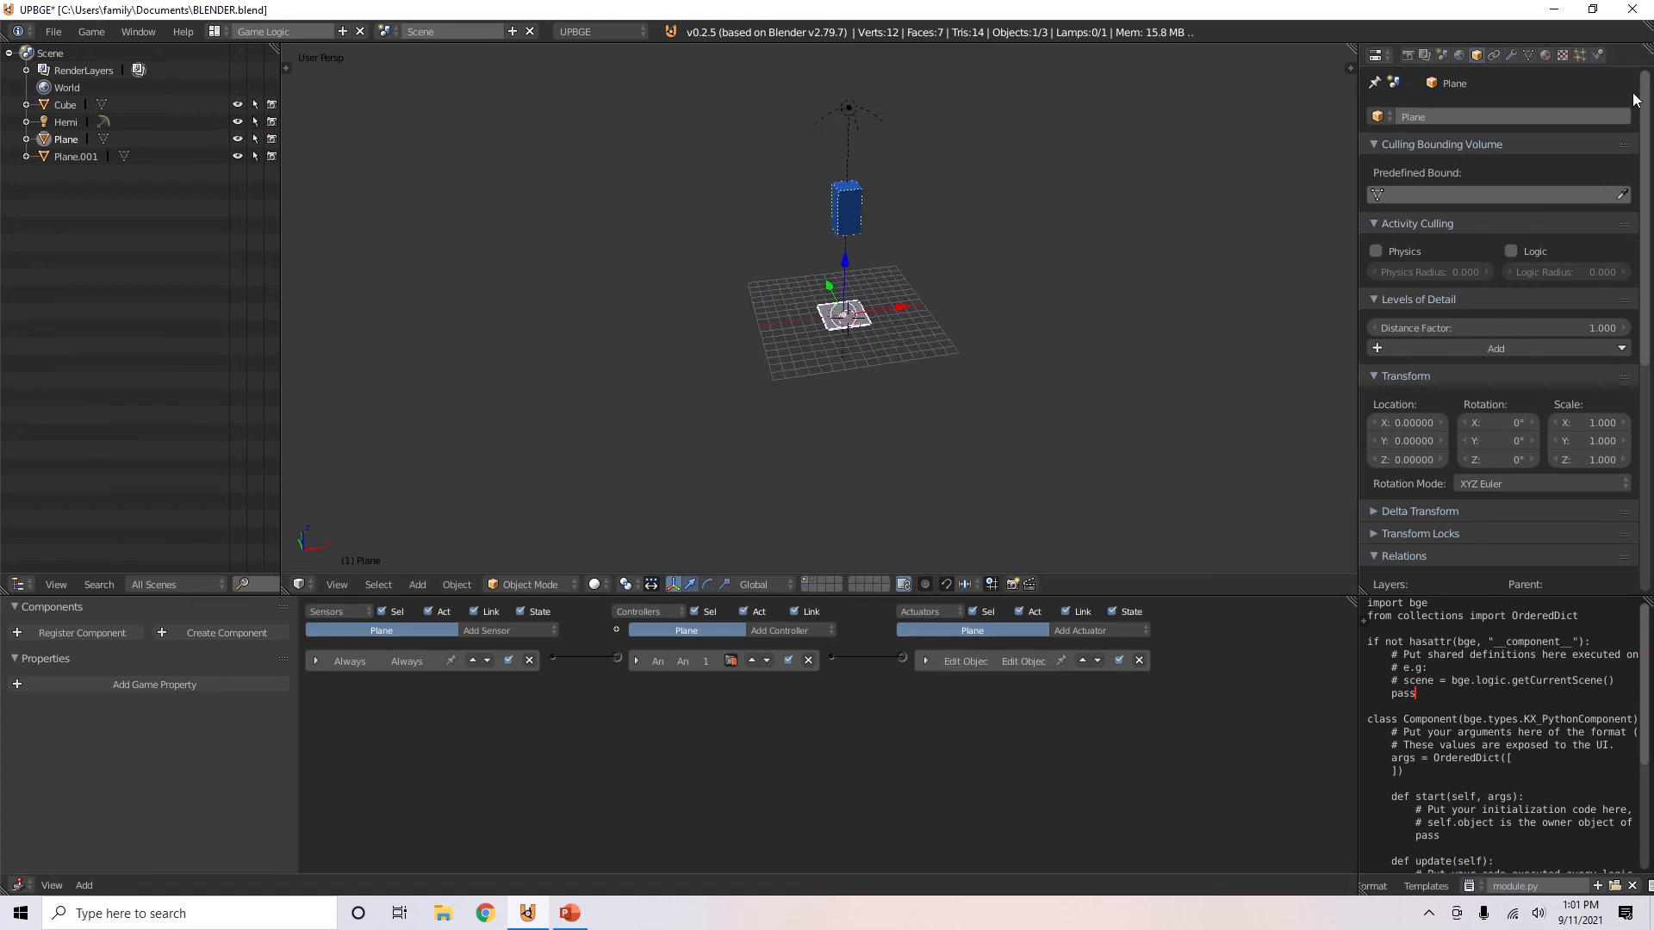
- Set the small plane's collision bounds to Box and test-run the game
{"action": "left_click", "coordinate": [1597, 54]}
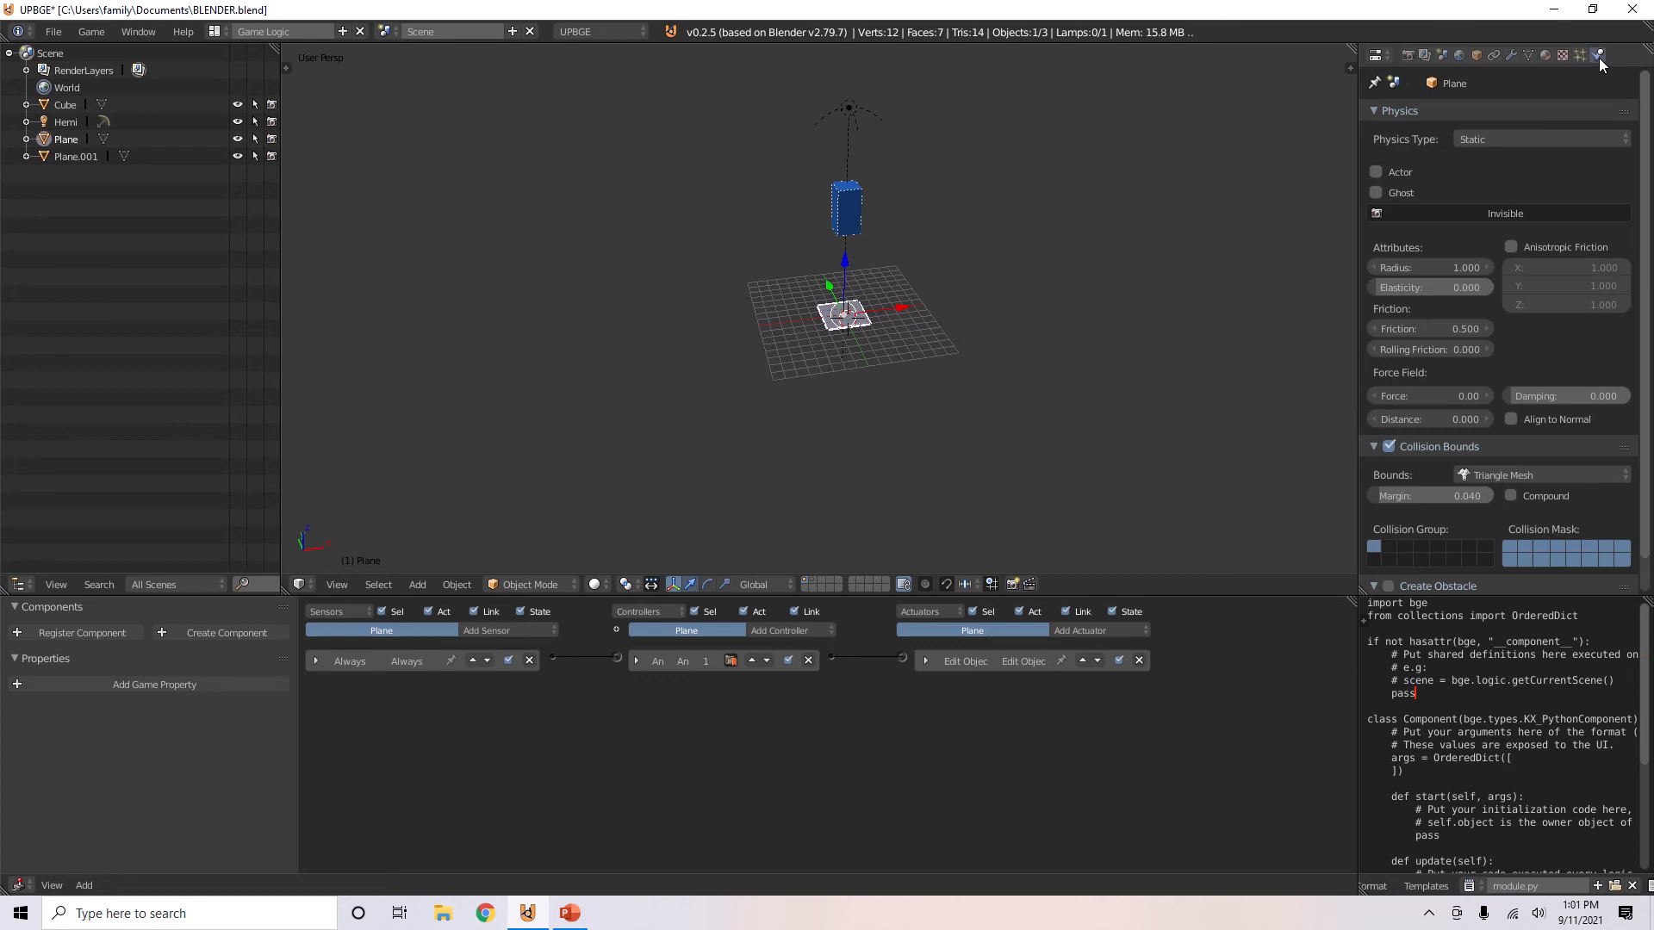
{"action": "left_click", "coordinate": [1503, 474]}
{"action": "left_click", "coordinate": [1503, 351]}
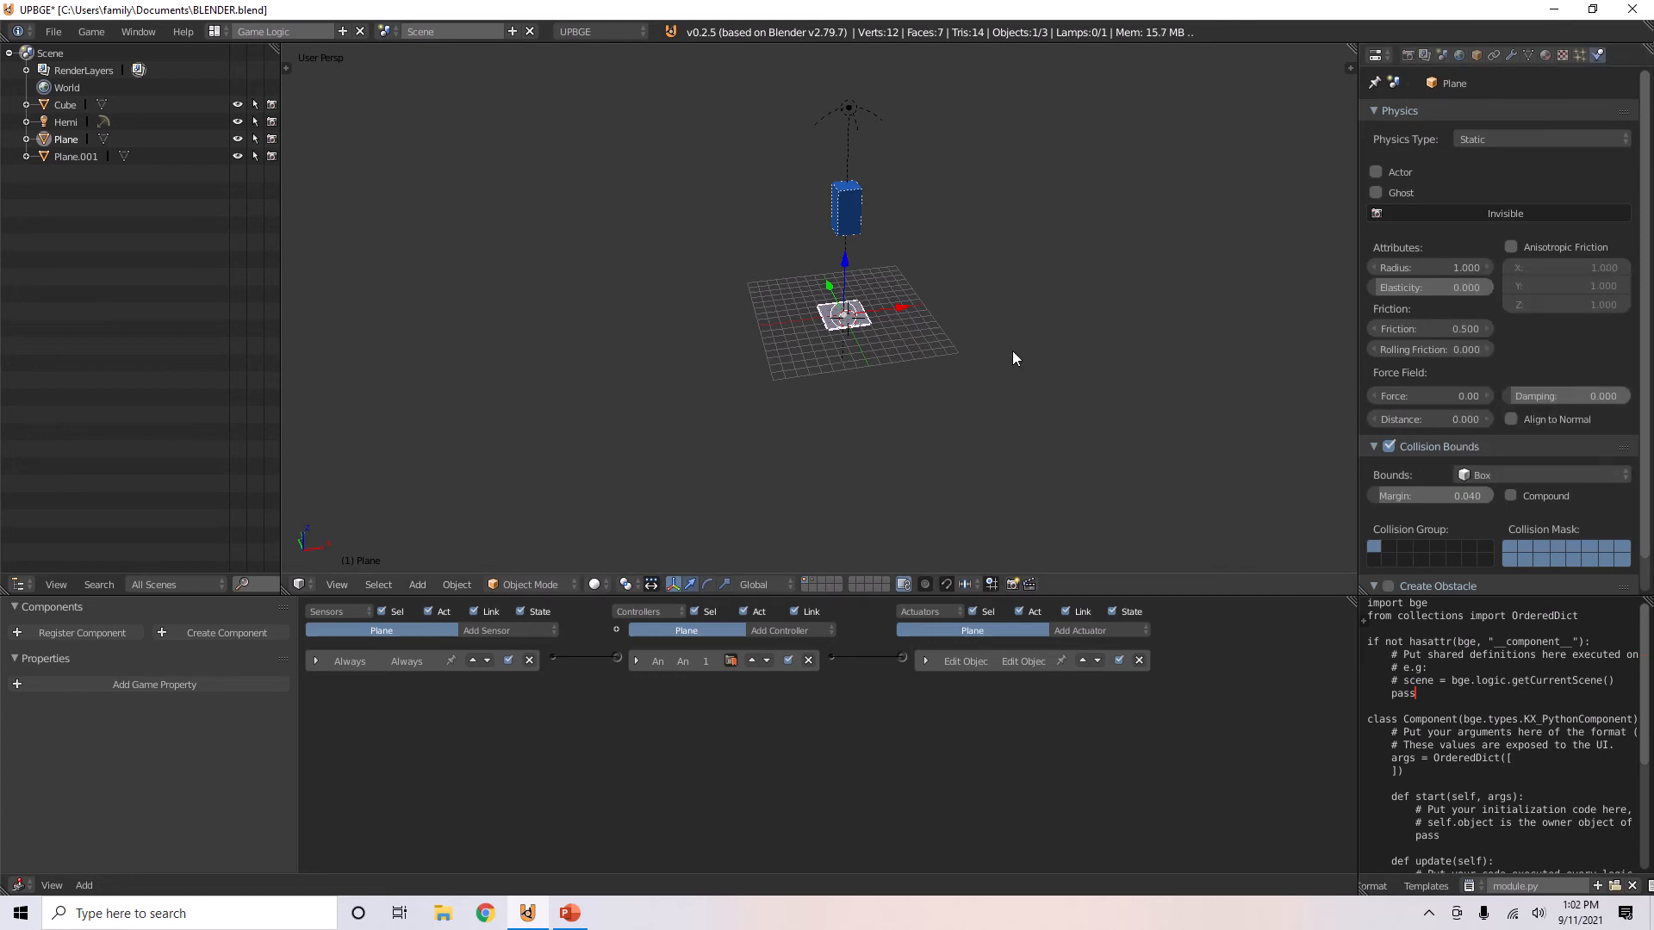
{"action": "key", "text": "p"}
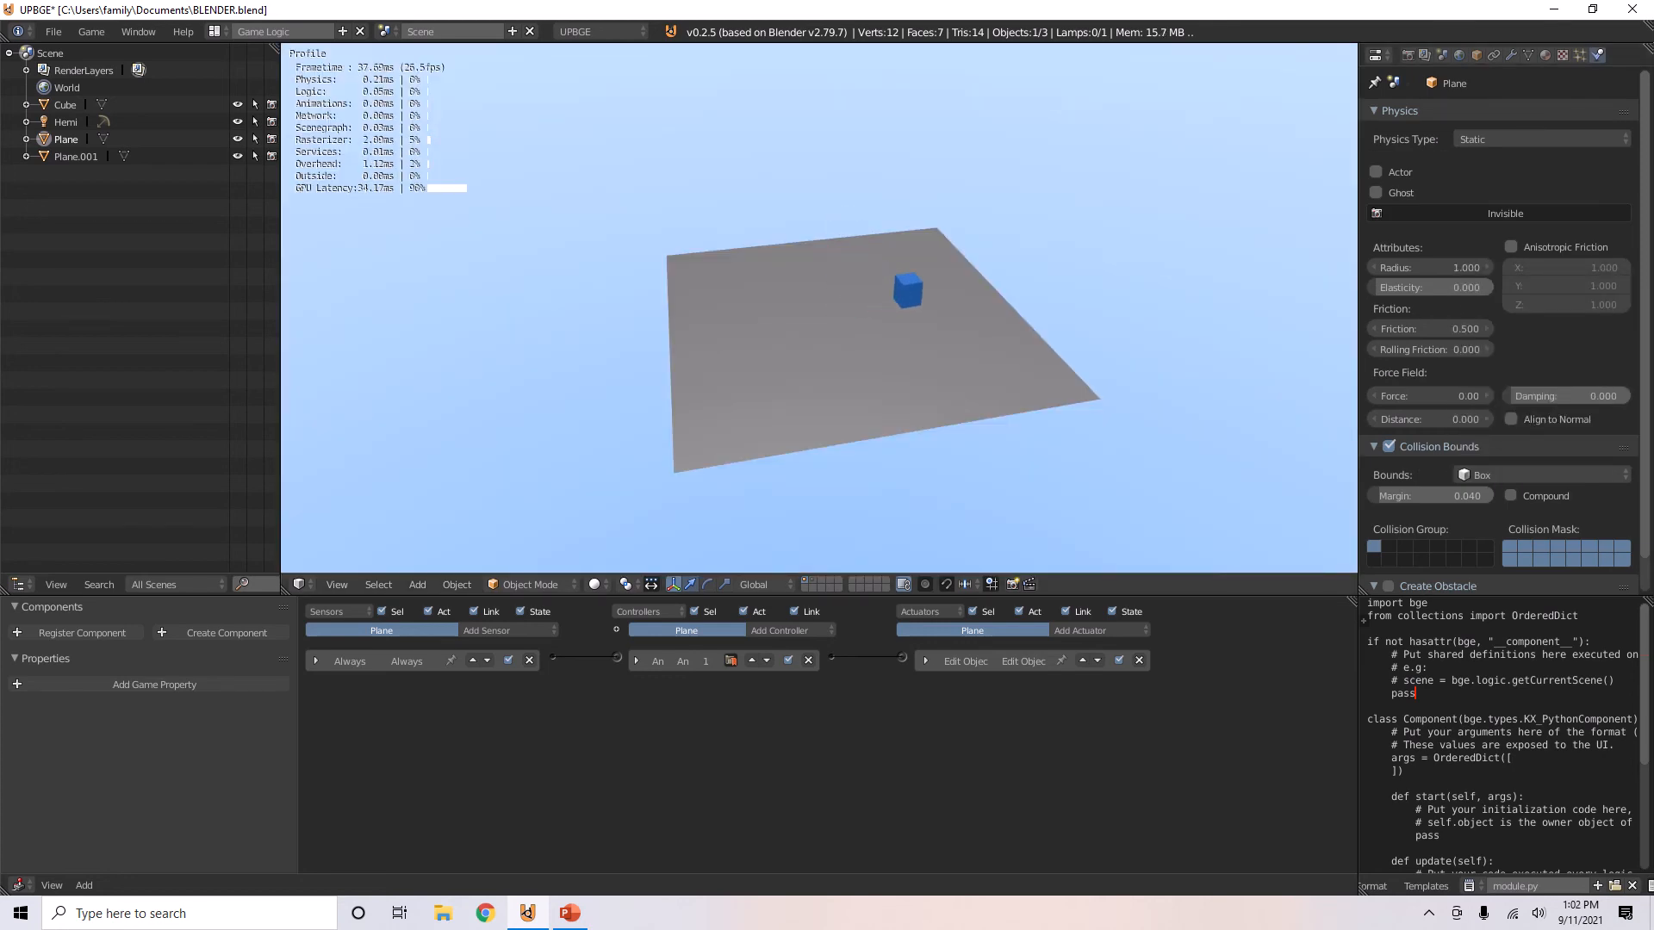
{"action": "key", "text": "Escape"}
- Switch the small plane's collision bounds to Triangle Mesh and test-run the game
{"action": "left_click", "coordinate": [1504, 475]}
{"action": "left_click", "coordinate": [1503, 301]}
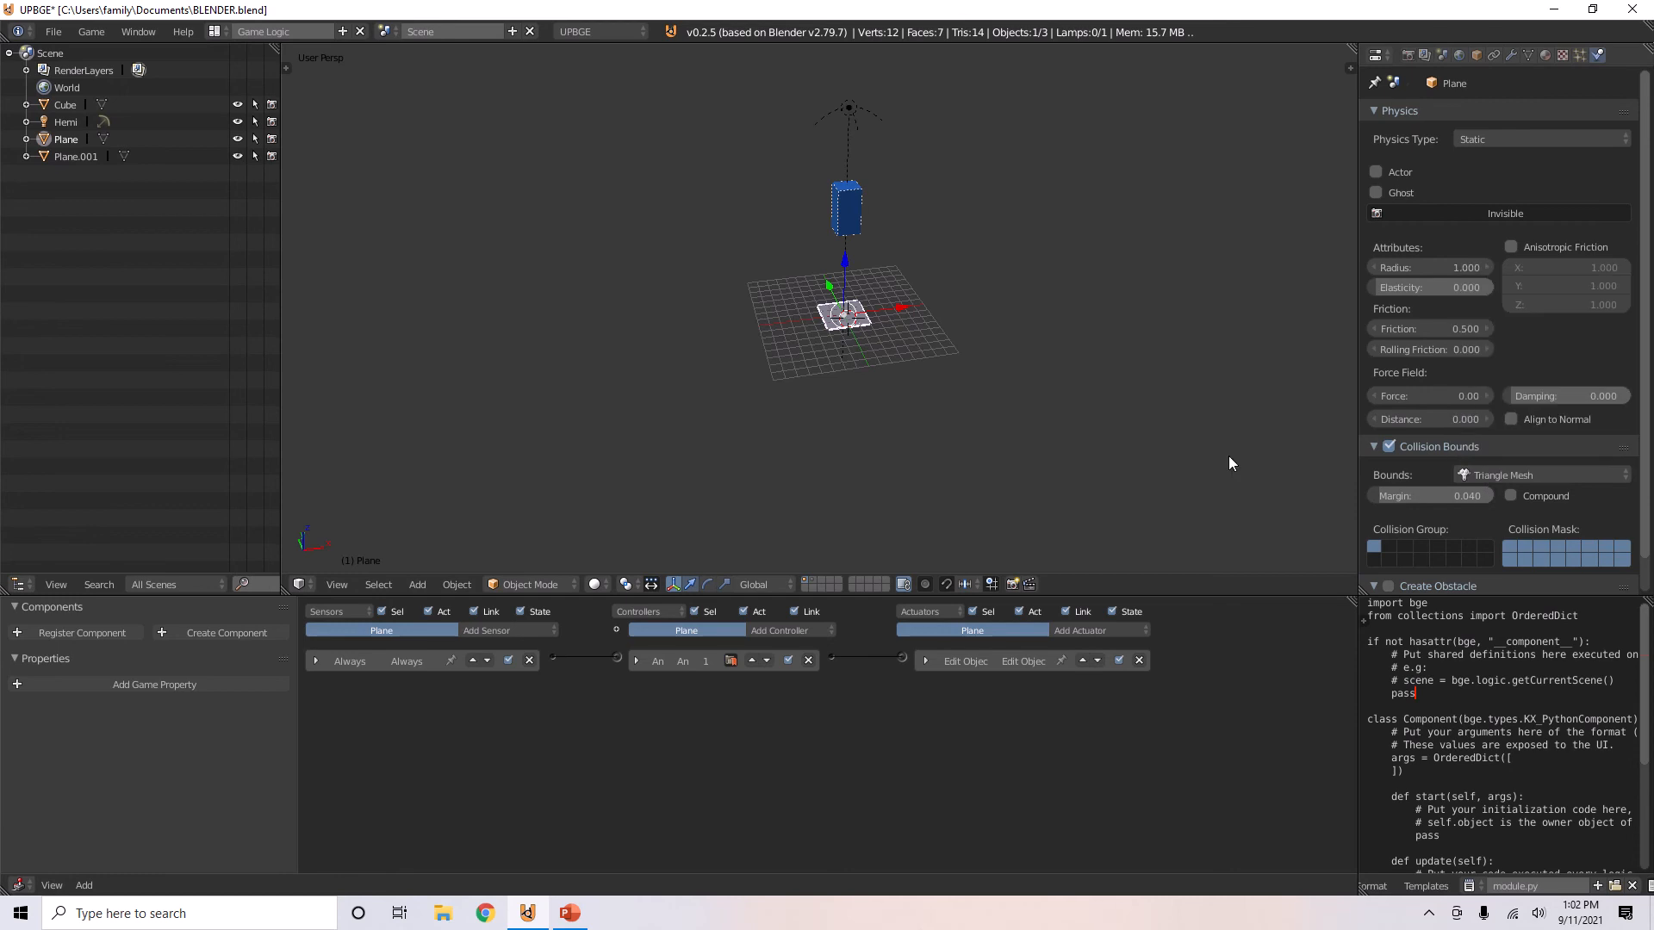
{"action": "key", "text": "p"}
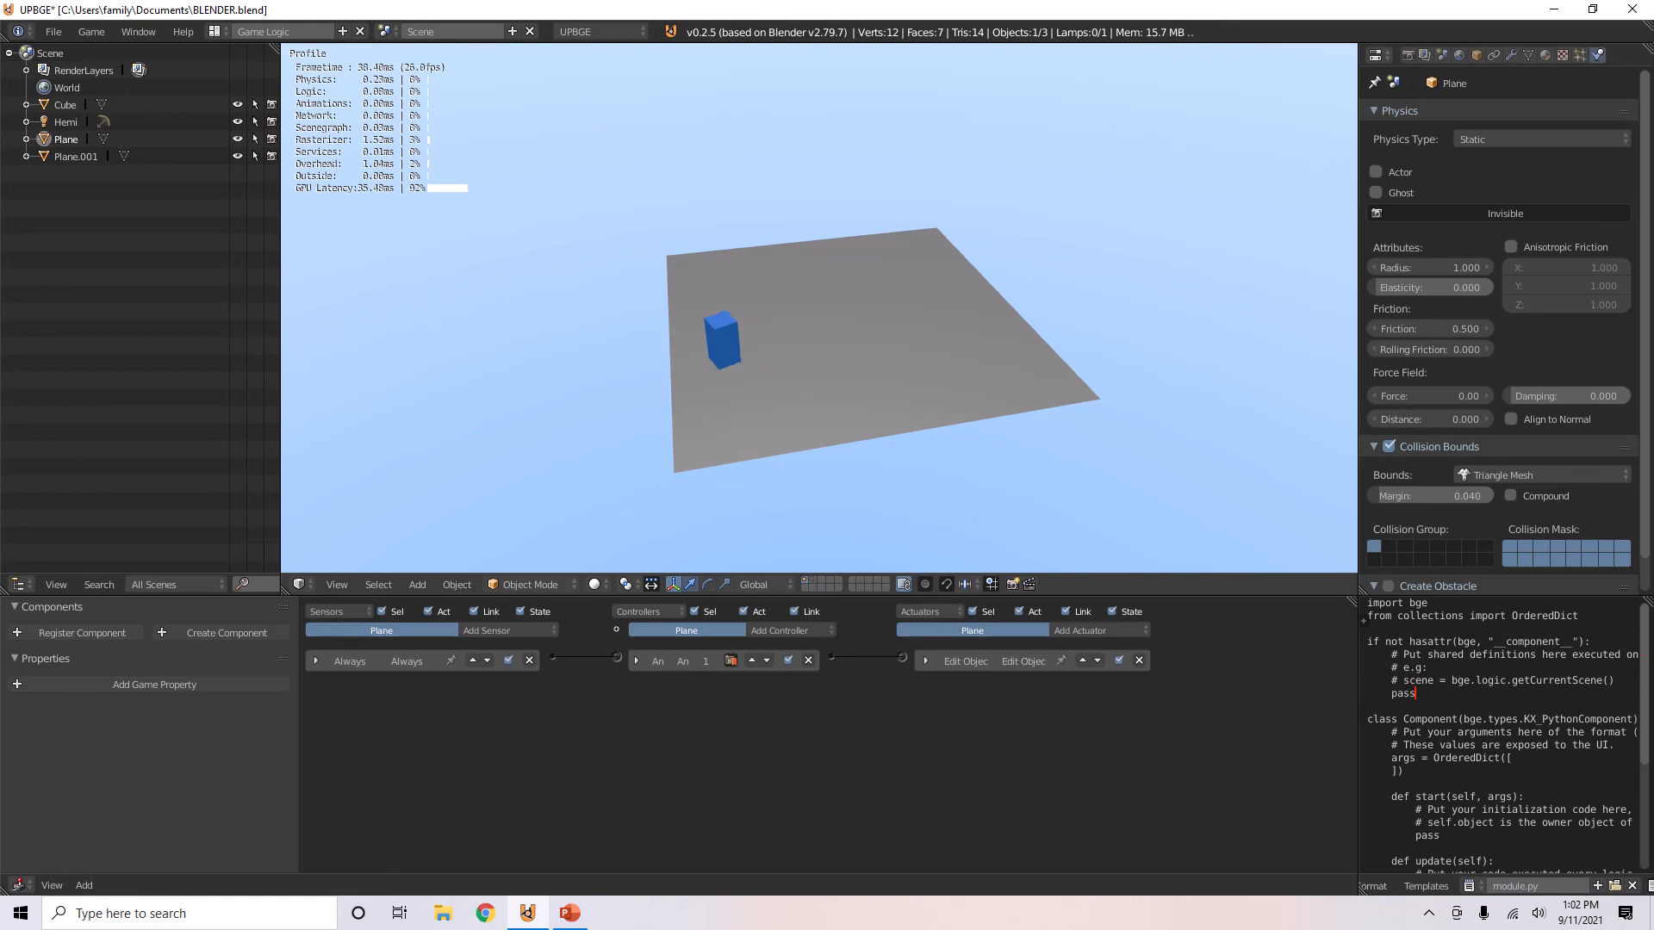
{"action": "key", "text": "Escape"}
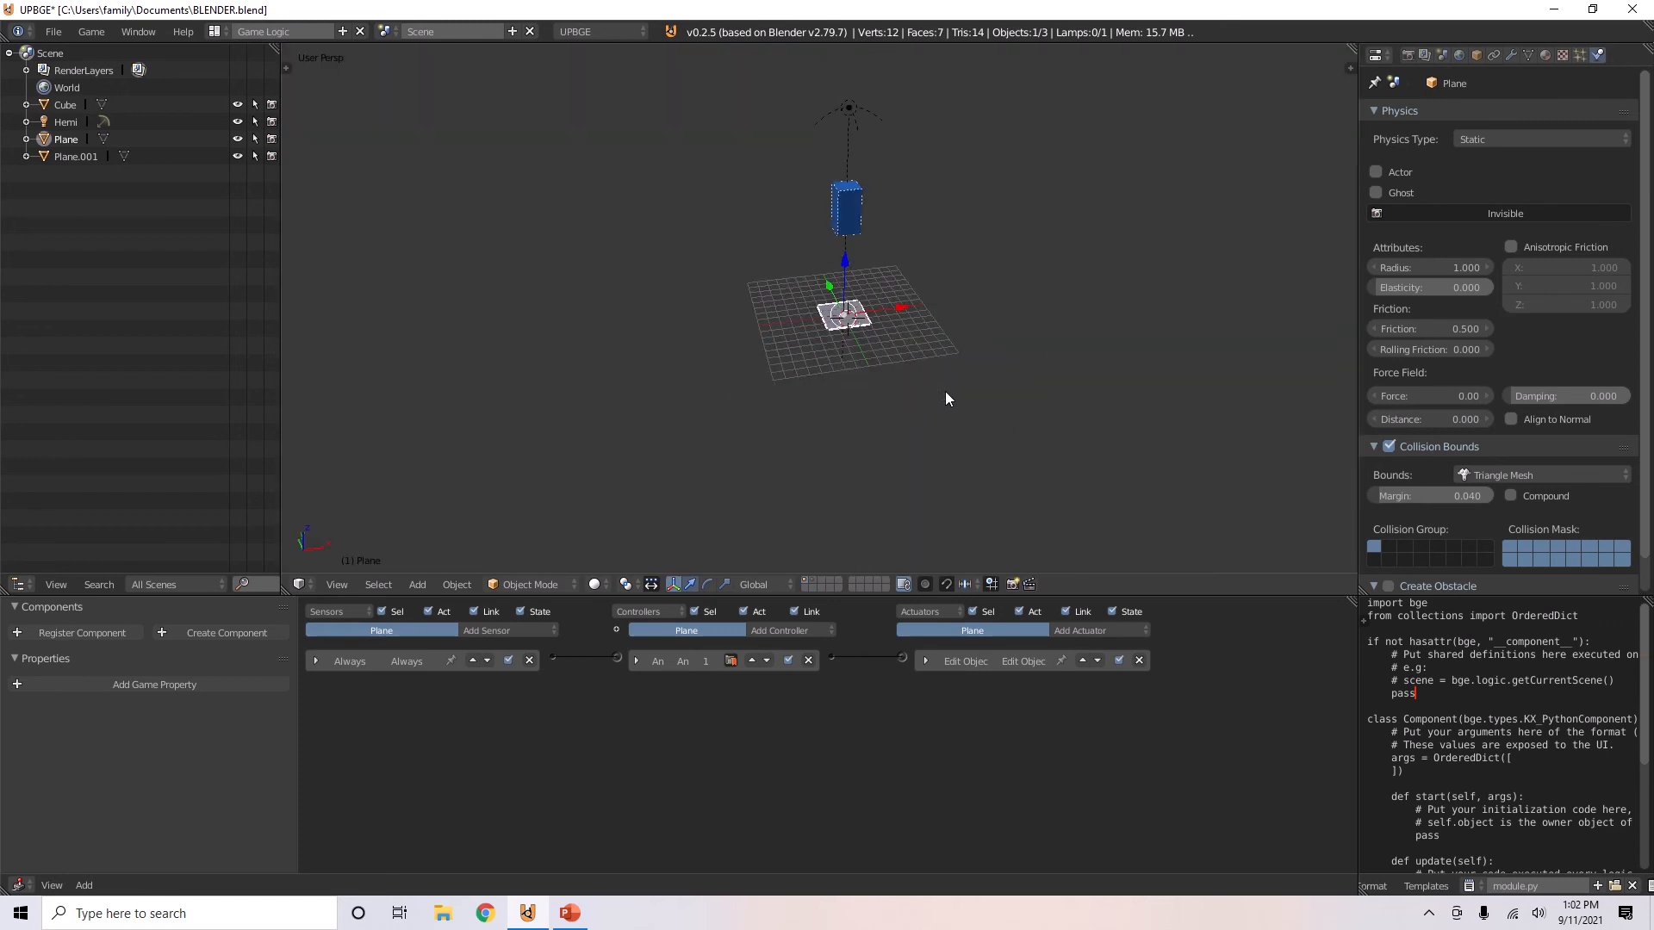
- Change the small plane's collision bounds to Convex Hull and test-run the game with the cube
{"action": "left_click", "coordinate": [1469, 476]}
{"action": "left_click", "coordinate": [1474, 441]}
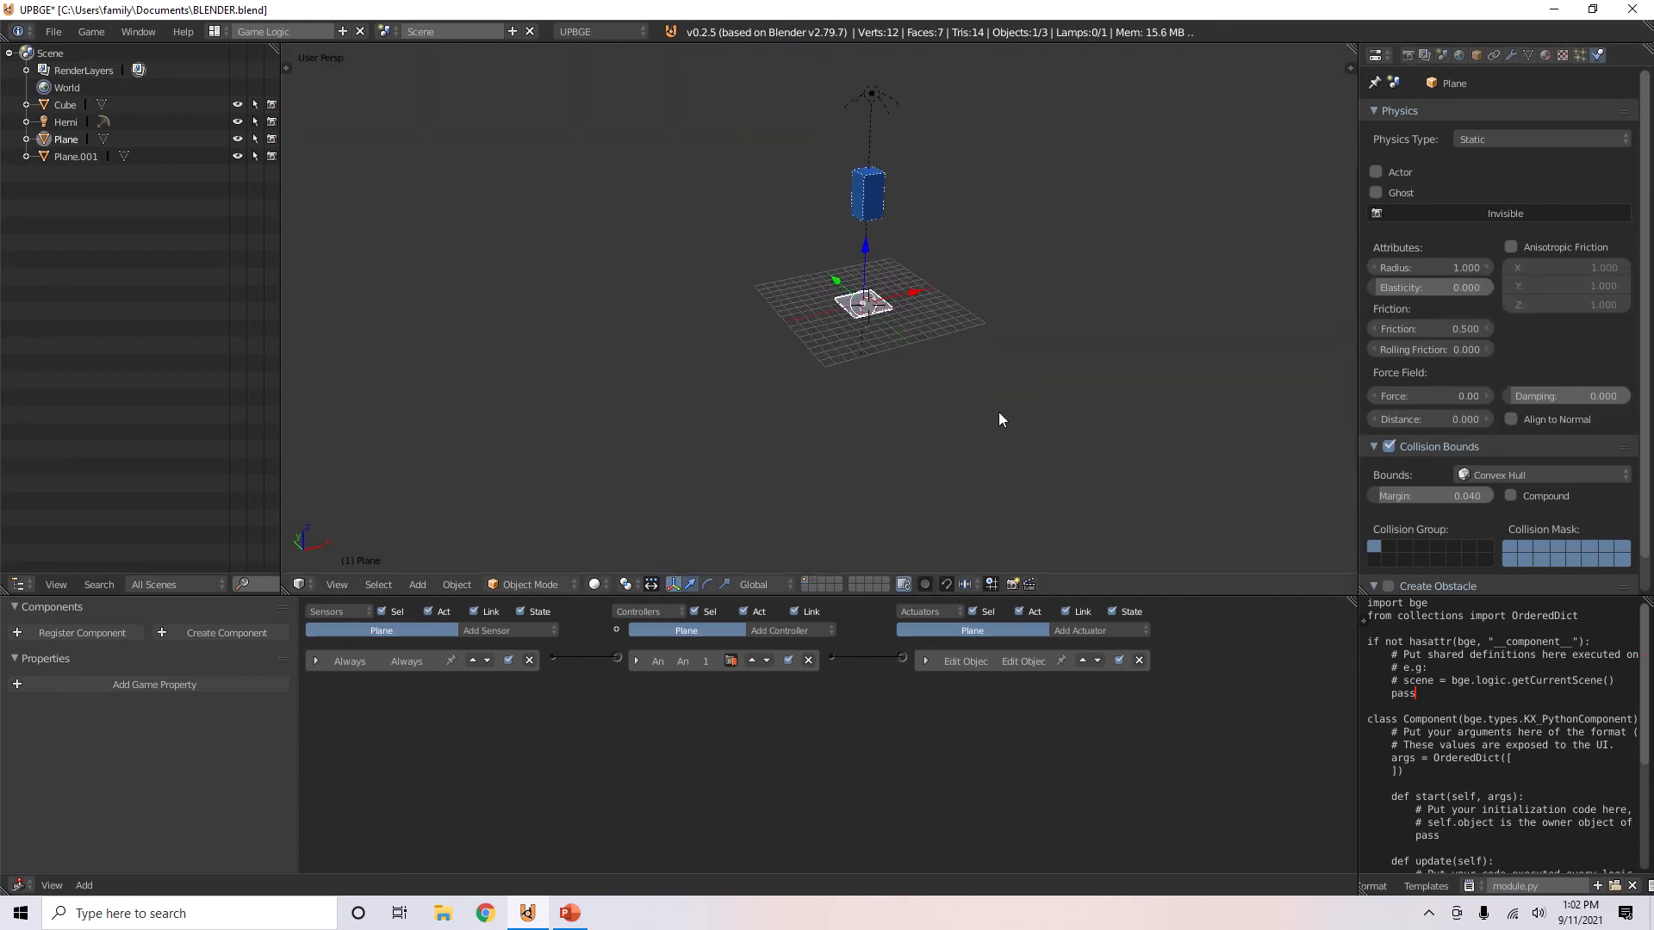
{"action": "key", "text": "p"}
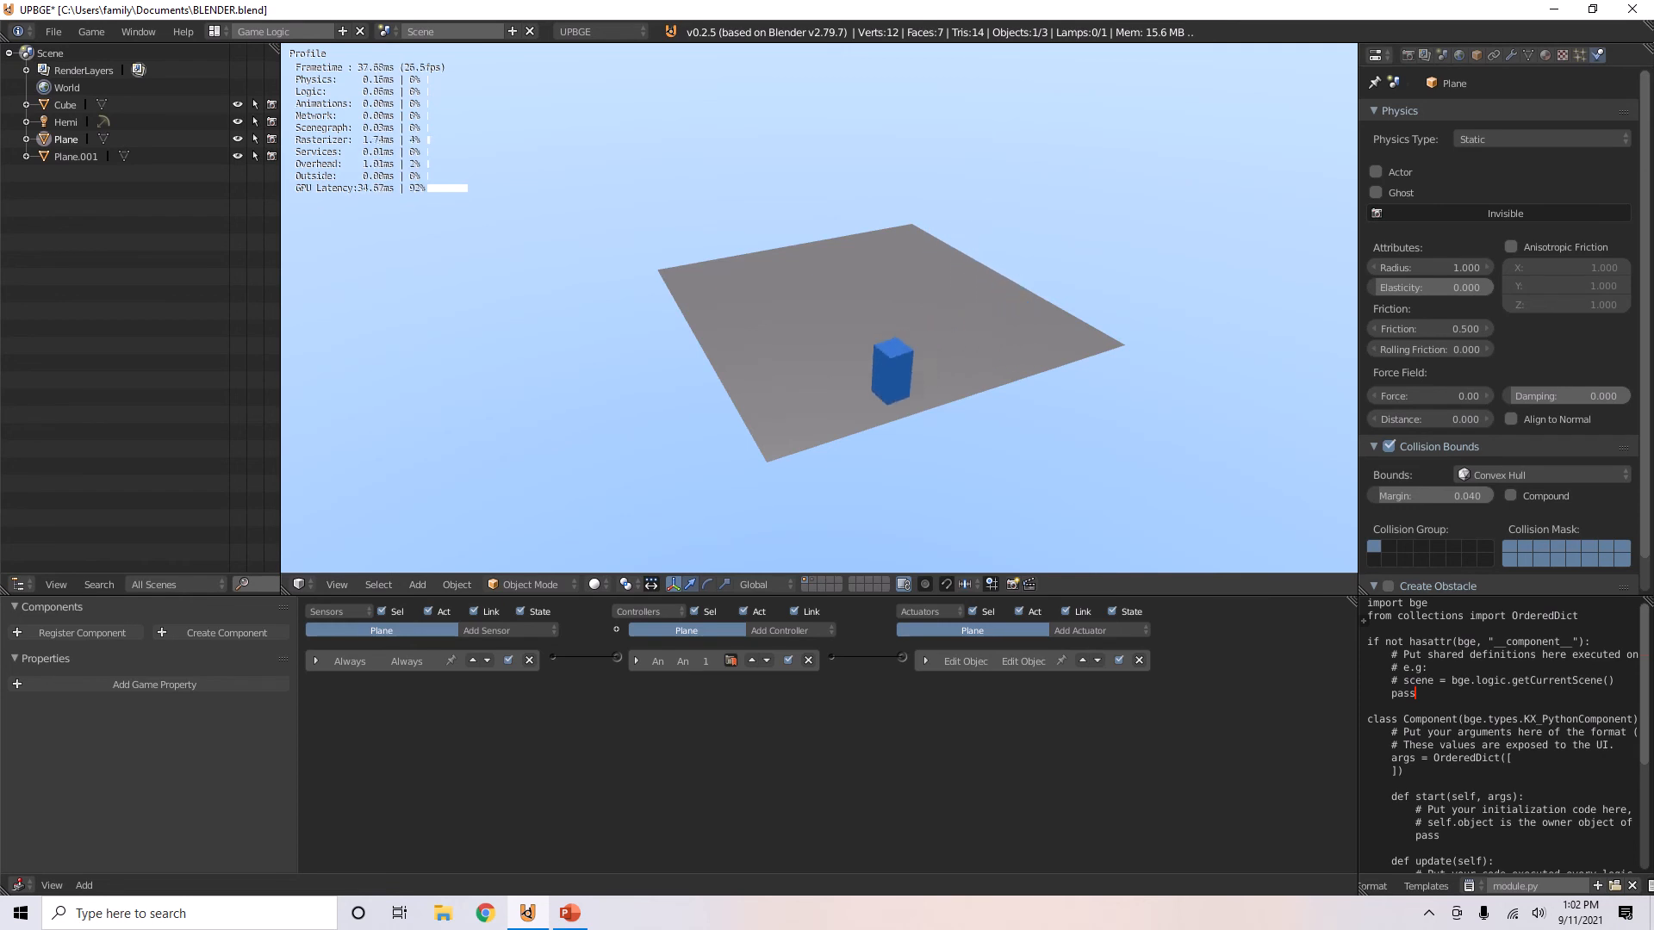
{"action": "key", "text": "Escape"}
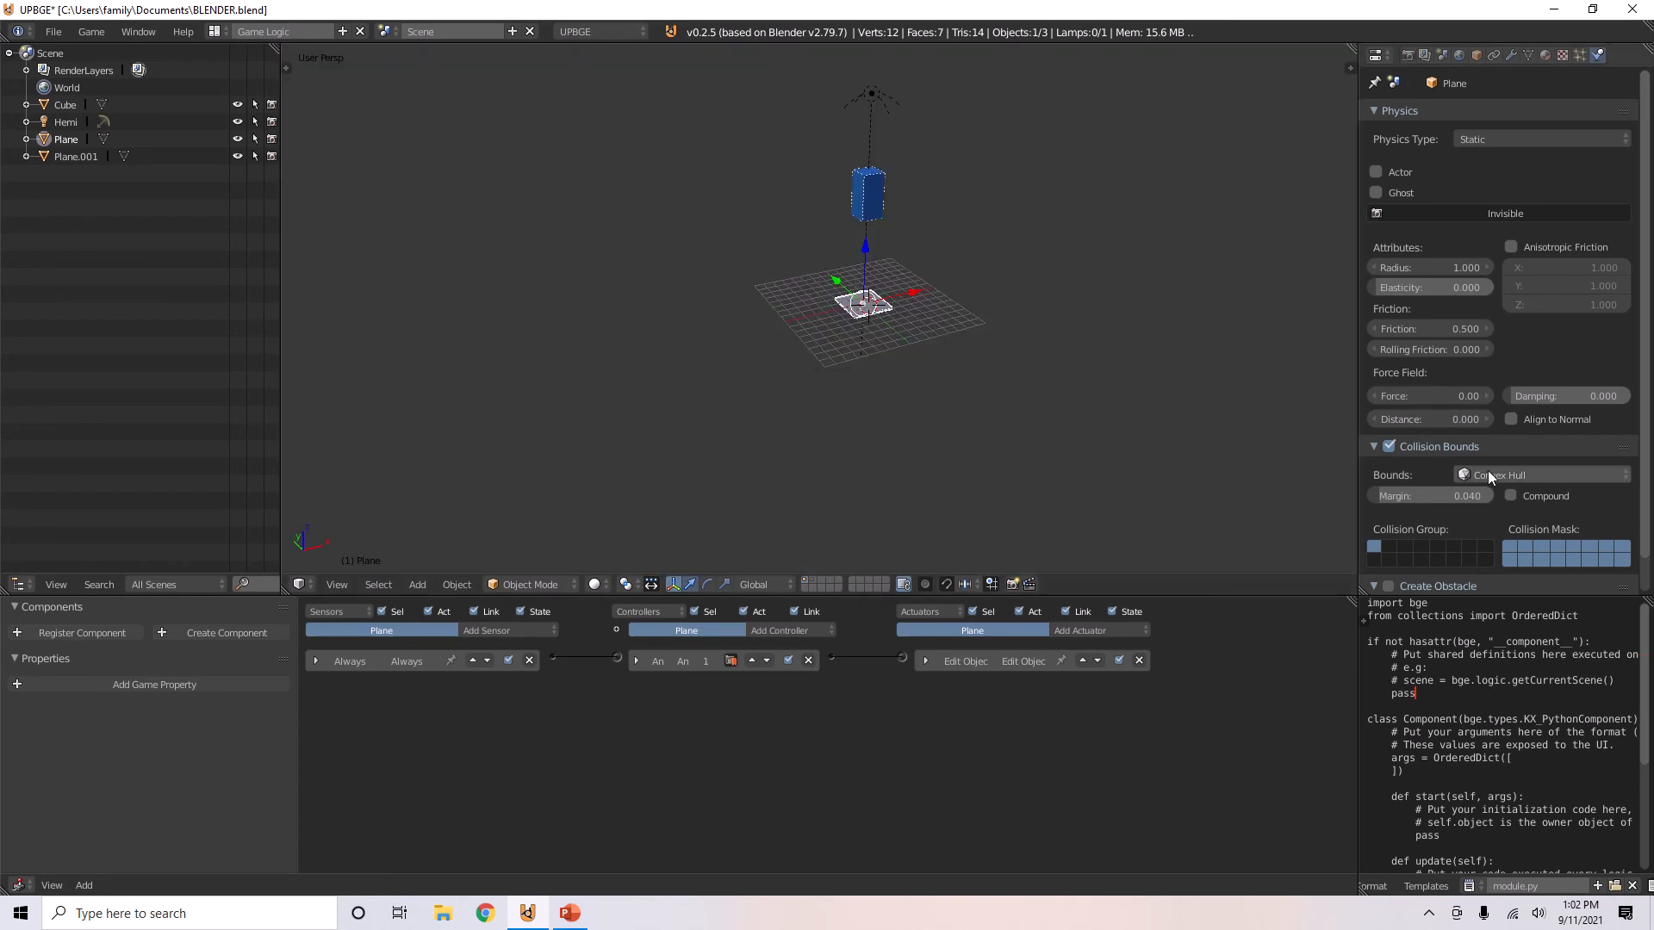
- Show the second layer and move the large plane along the X axis, clear of the grid
{"action": "scroll", "coordinate": [787, 312], "scroll_direction": "up", "scroll_amount": 5}
{"action": "middle_click_drag", "start_coordinate": [845, 345], "coordinate": [805, 467], "text": "shift"}
{"action": "scroll", "coordinate": [767, 450], "scroll_direction": "down", "scroll_amount": 3}
{"action": "scroll", "coordinate": [804, 467], "scroll_direction": "down", "scroll_amount": 3}
{"action": "left_click", "coordinate": [813, 578]}
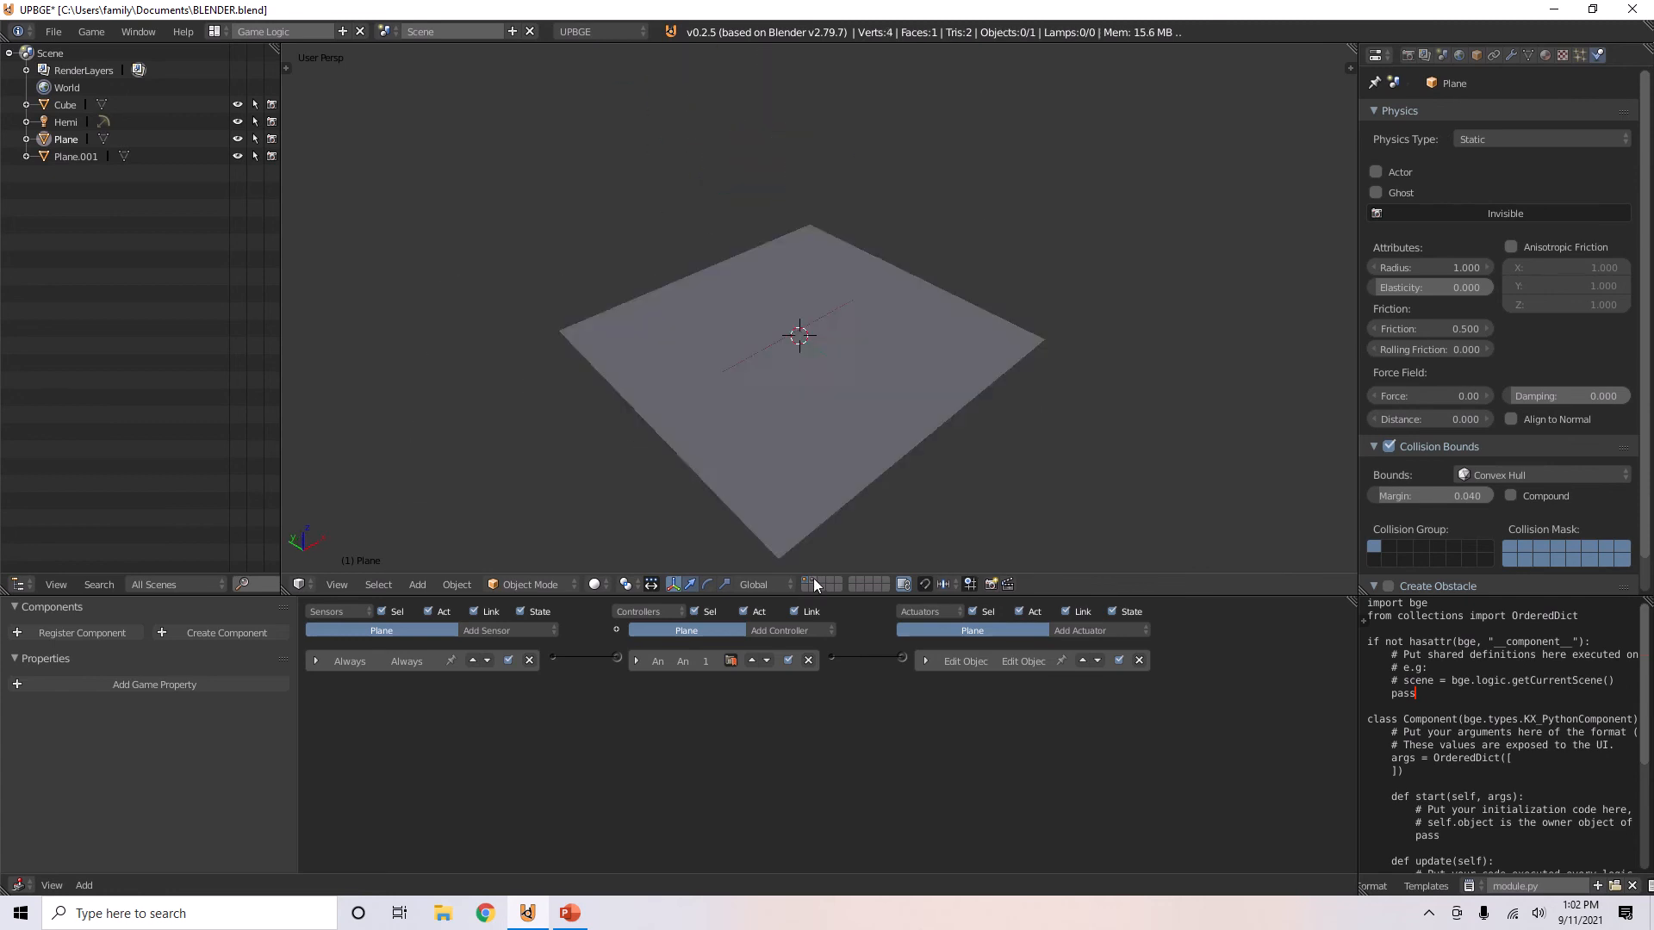
{"action": "right_click", "coordinate": [818, 407]}
{"action": "scroll", "coordinate": [816, 408], "scroll_direction": "down", "scroll_amount": 2}
{"action": "mouse_move", "coordinate": [817, 408]}
{"action": "middle_mouse_down"}
{"action": "mouse_move", "coordinate": [798, 387]}
{"action": "mouse_move", "coordinate": [816, 394]}
{"action": "middle_mouse_up"}
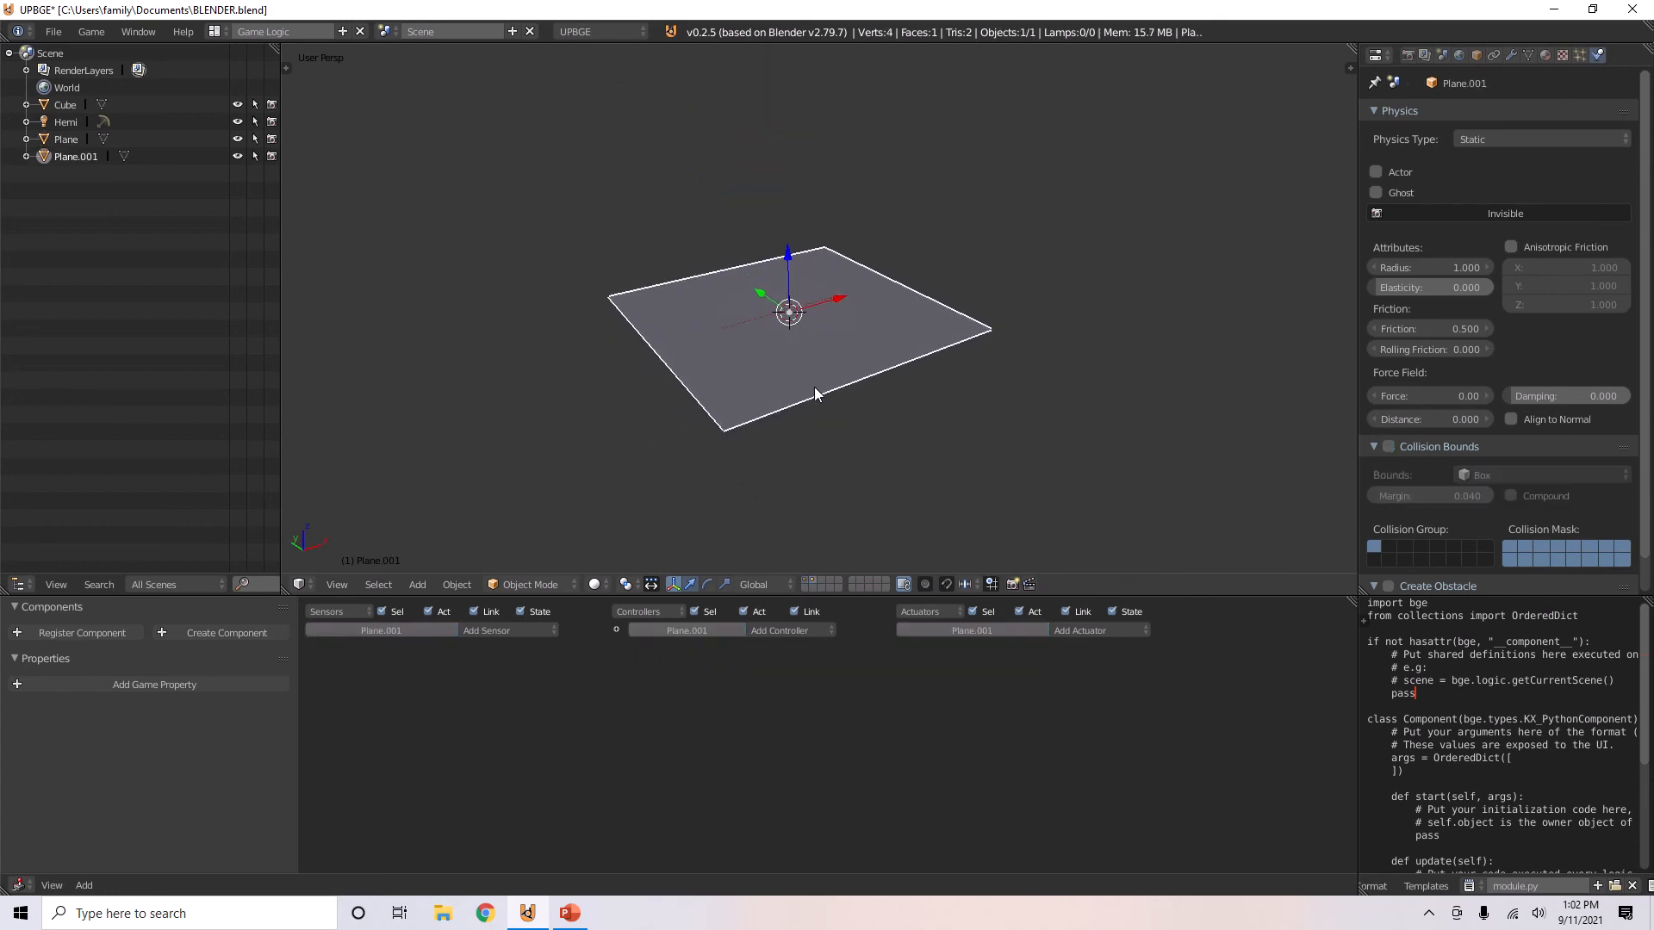
{"action": "left_click_drag", "start_coordinate": [820, 298], "coordinate": [1028, 271]}
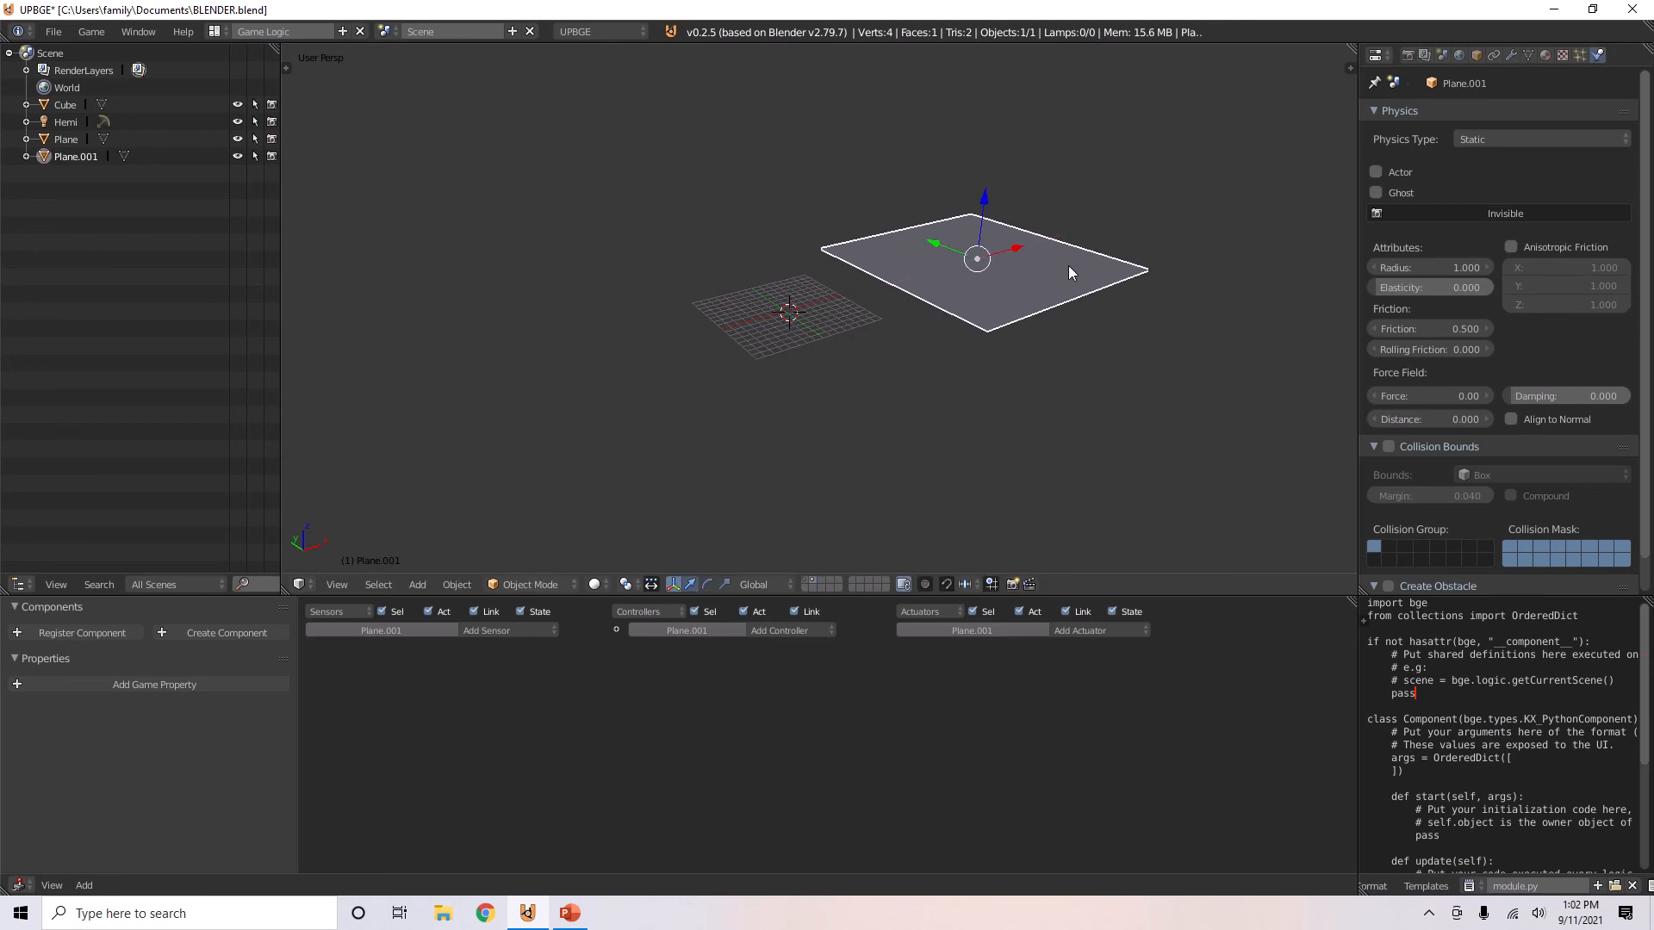
- Move the large plane to the first layer, display that layer, and shift the plane slightly farther along X
{"action": "key", "text": "x"}
{"action": "left_click", "coordinate": [1197, 292]}
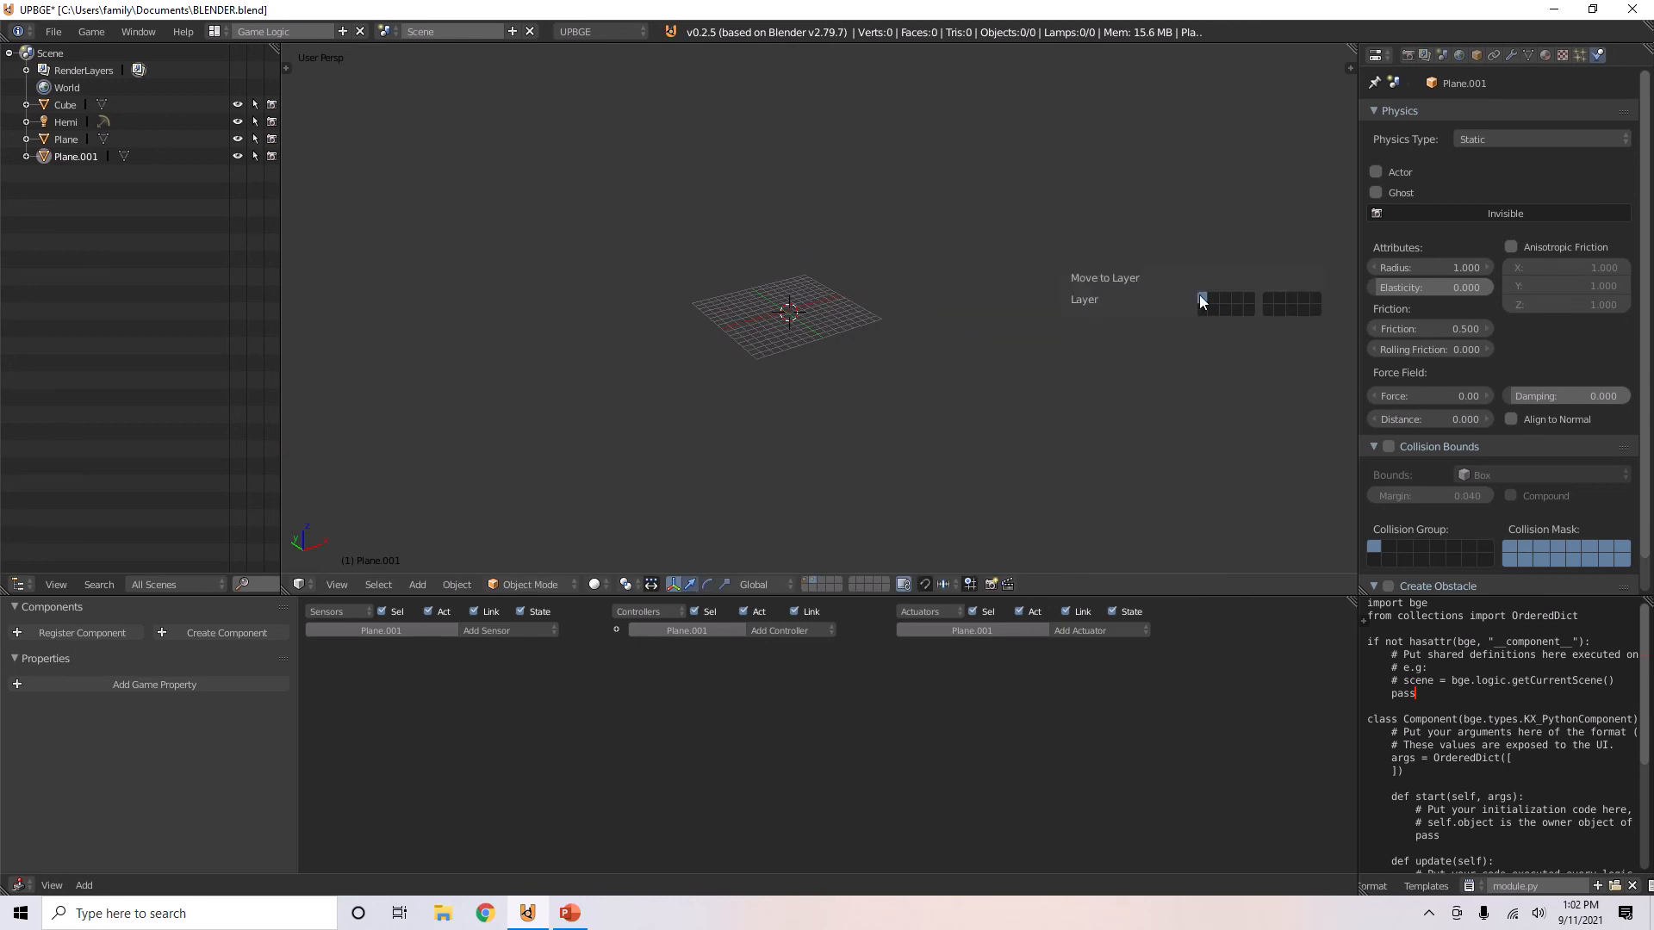
{"action": "left_click", "coordinate": [808, 580]}
{"action": "left_click_drag", "start_coordinate": [1015, 240], "coordinate": [1056, 227]}
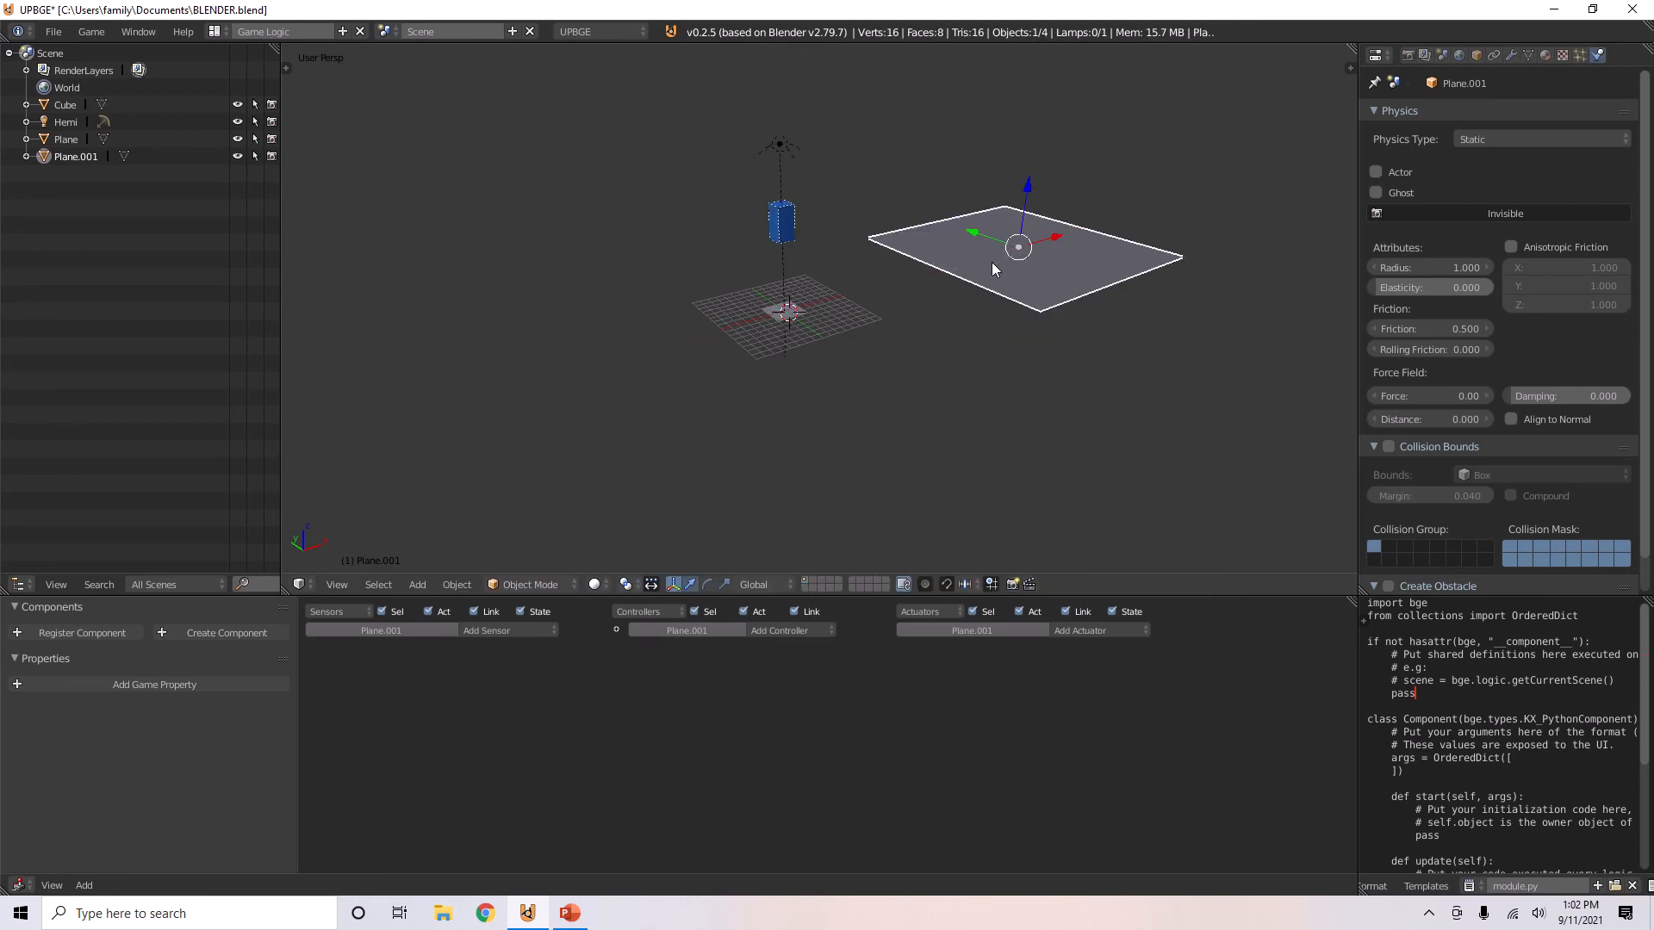
- Test-run the game and move the cube toward the separate large plane
{"action": "key", "text": "p"}
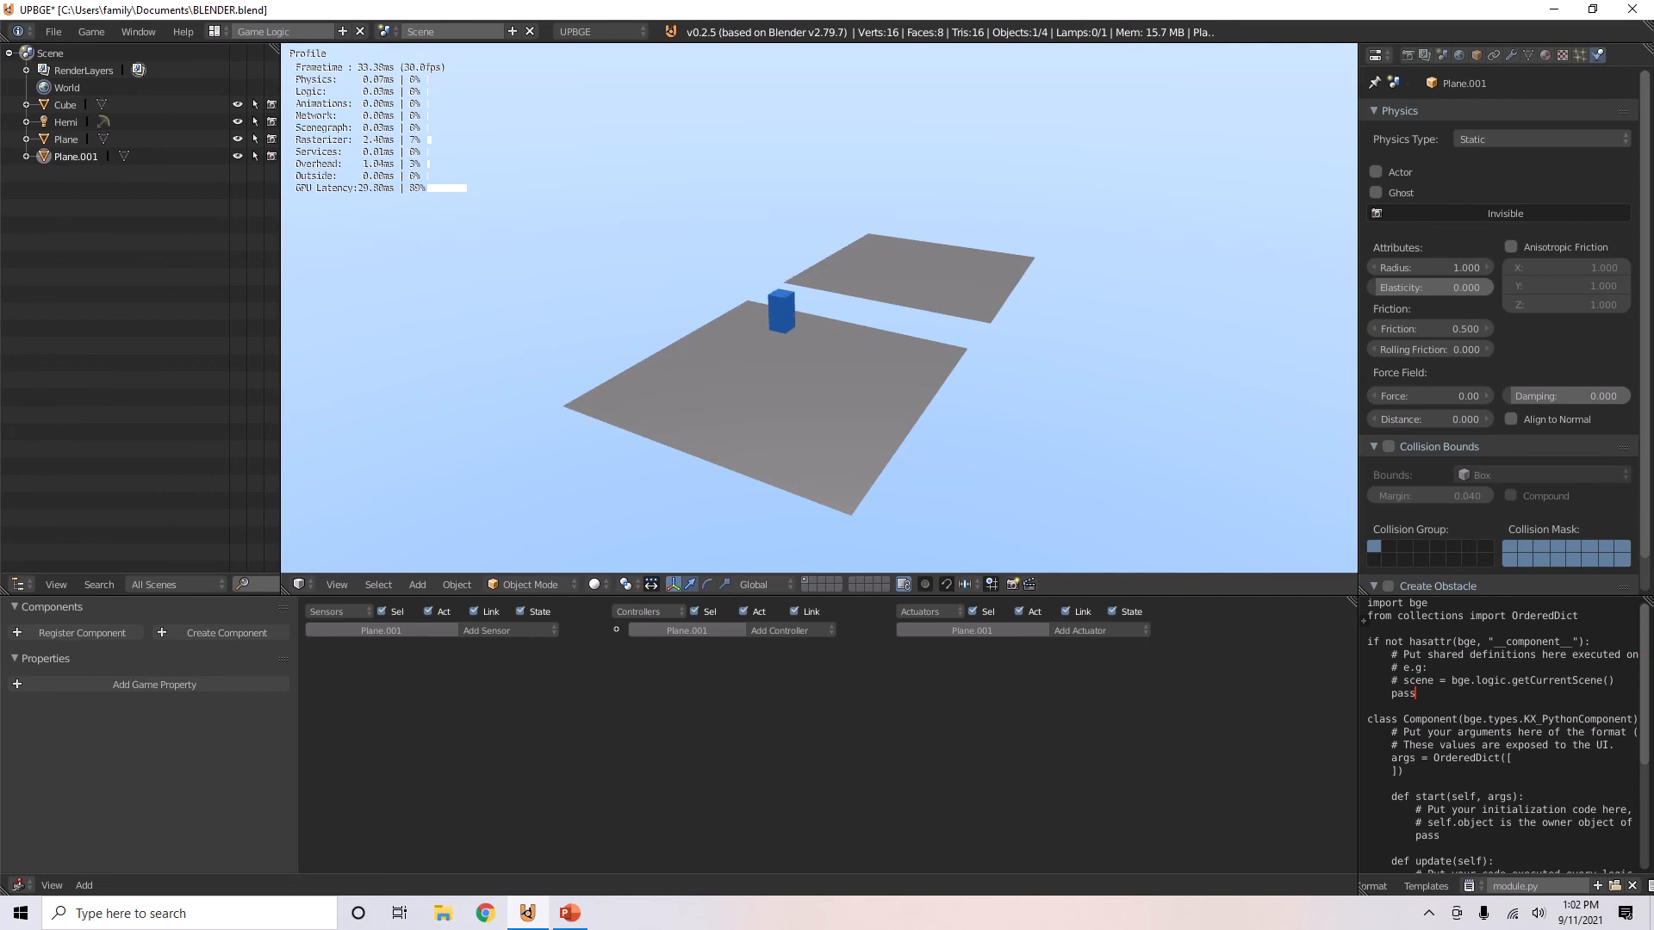
{"action": "key", "text": "w"}
{"action": "key", "text": "d"}
{"action": "key", "text": "w"}
{"action": "key", "text": "Escape"}
- Shift the large plane slightly back along X toward the grid and test-run the game, moving the cube onto it
{"action": "scroll", "coordinate": [1005, 297], "scroll_direction": "up", "scroll_amount": 4}
{"action": "left_click_drag", "start_coordinate": [1066, 317], "coordinate": [1025, 317]}
{"action": "key", "text": "p"}
{"action": "key", "text": "w"}
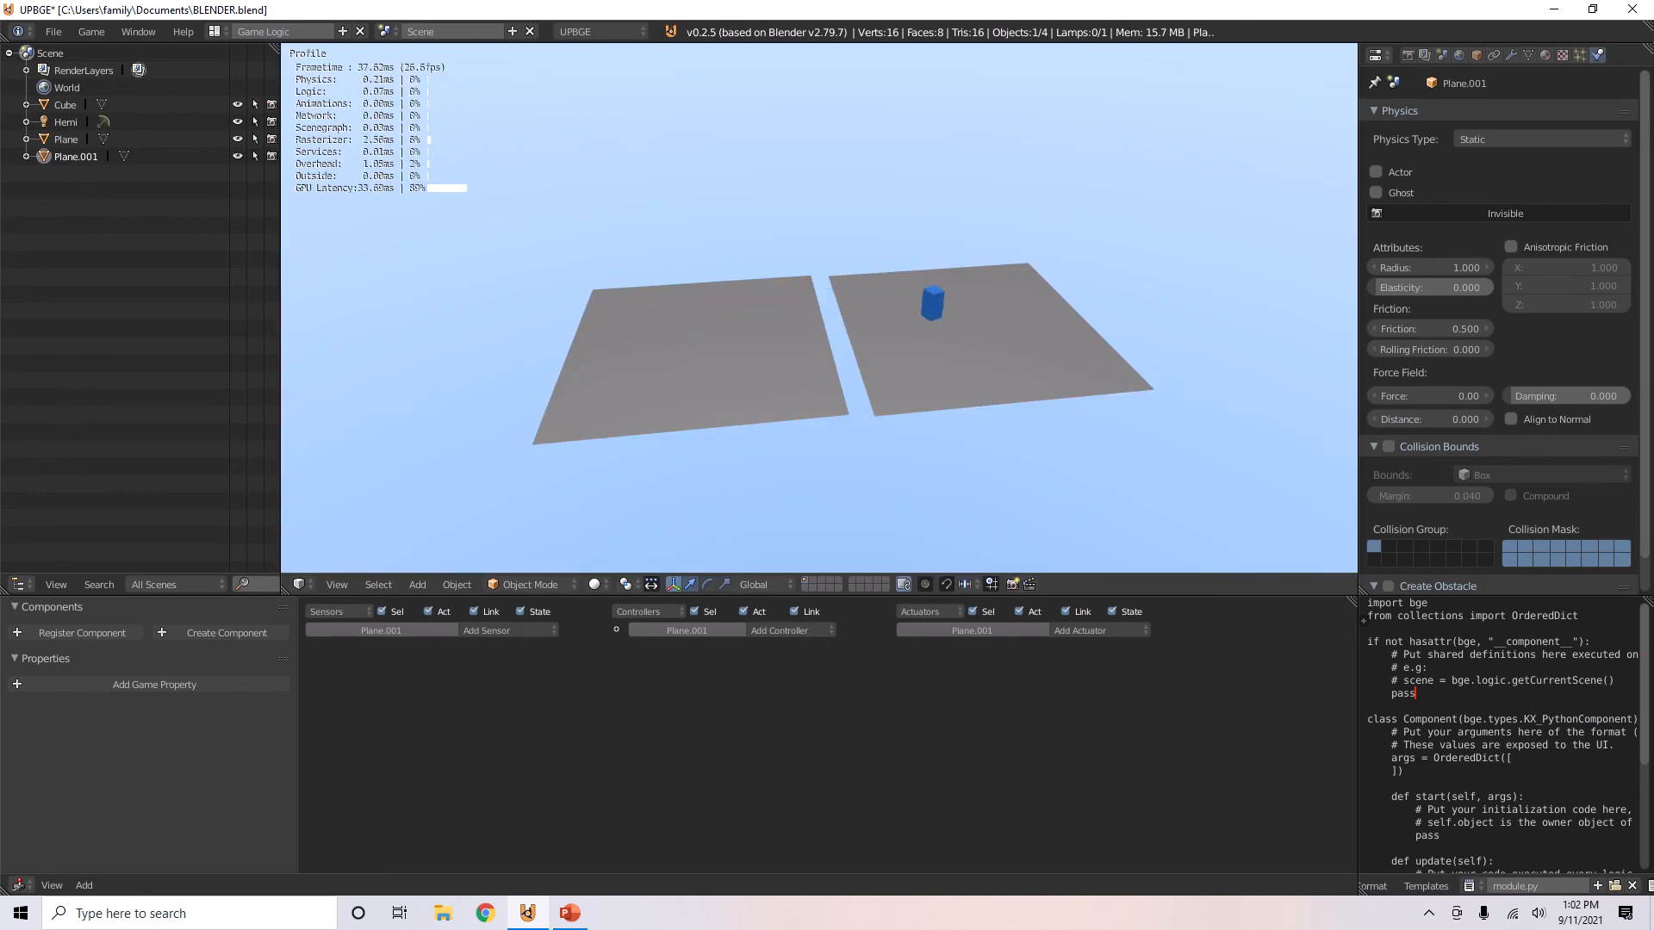
{"action": "key", "text": "Escape"}
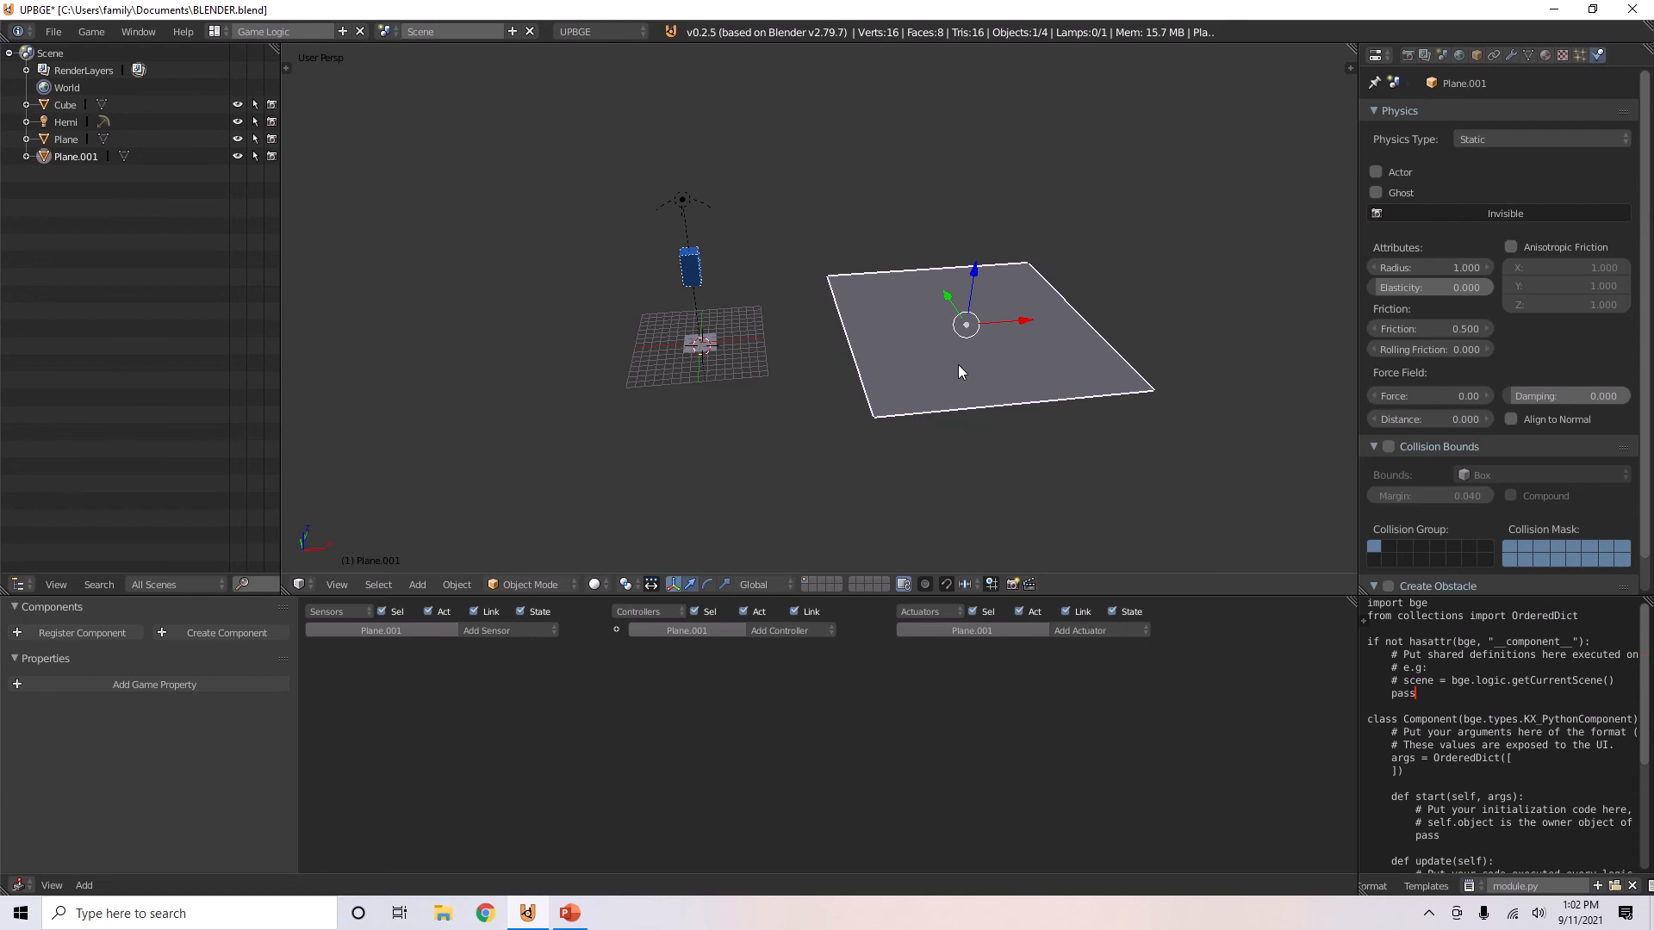
- Move the large plane back to the second layer and display that layer
{"action": "key", "text": "m"}
{"action": "left_click", "coordinate": [1118, 392]}
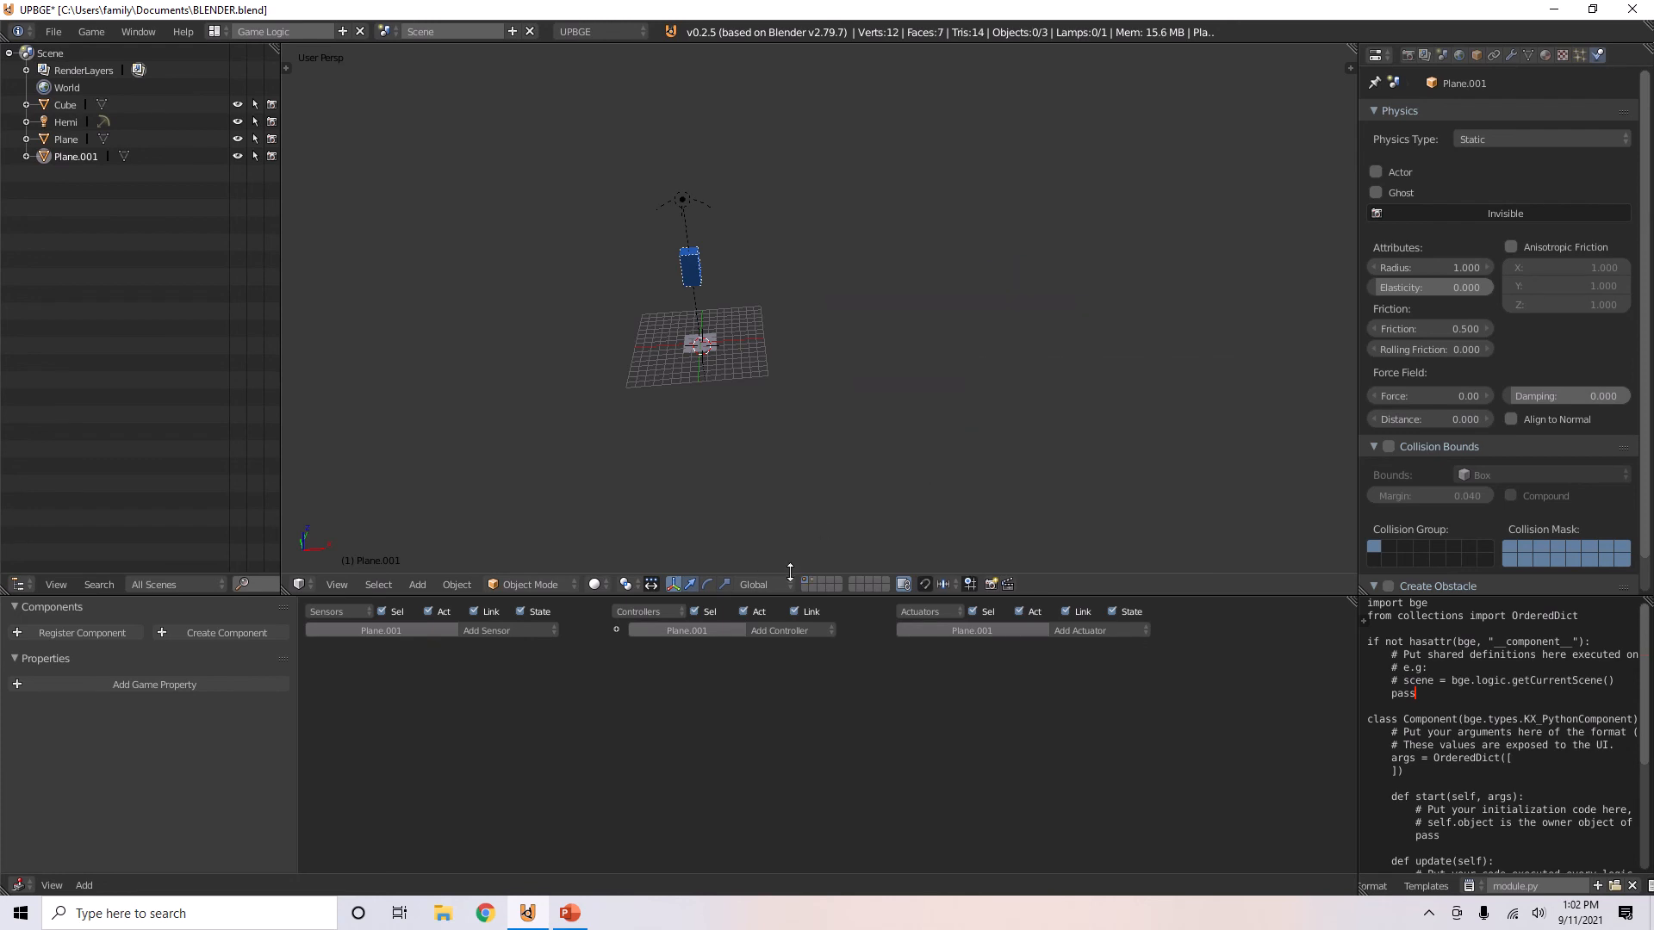
{"action": "left_click", "coordinate": [814, 579]}
- Add a text object at the centre of the grid on the second layer
{"action": "scroll", "coordinate": [732, 423], "scroll_direction": "up", "scroll_amount": 3}
{"action": "middle_click_drag", "start_coordinate": [732, 423], "coordinate": [938, 414]}
{"action": "key", "text": "shift+a"}
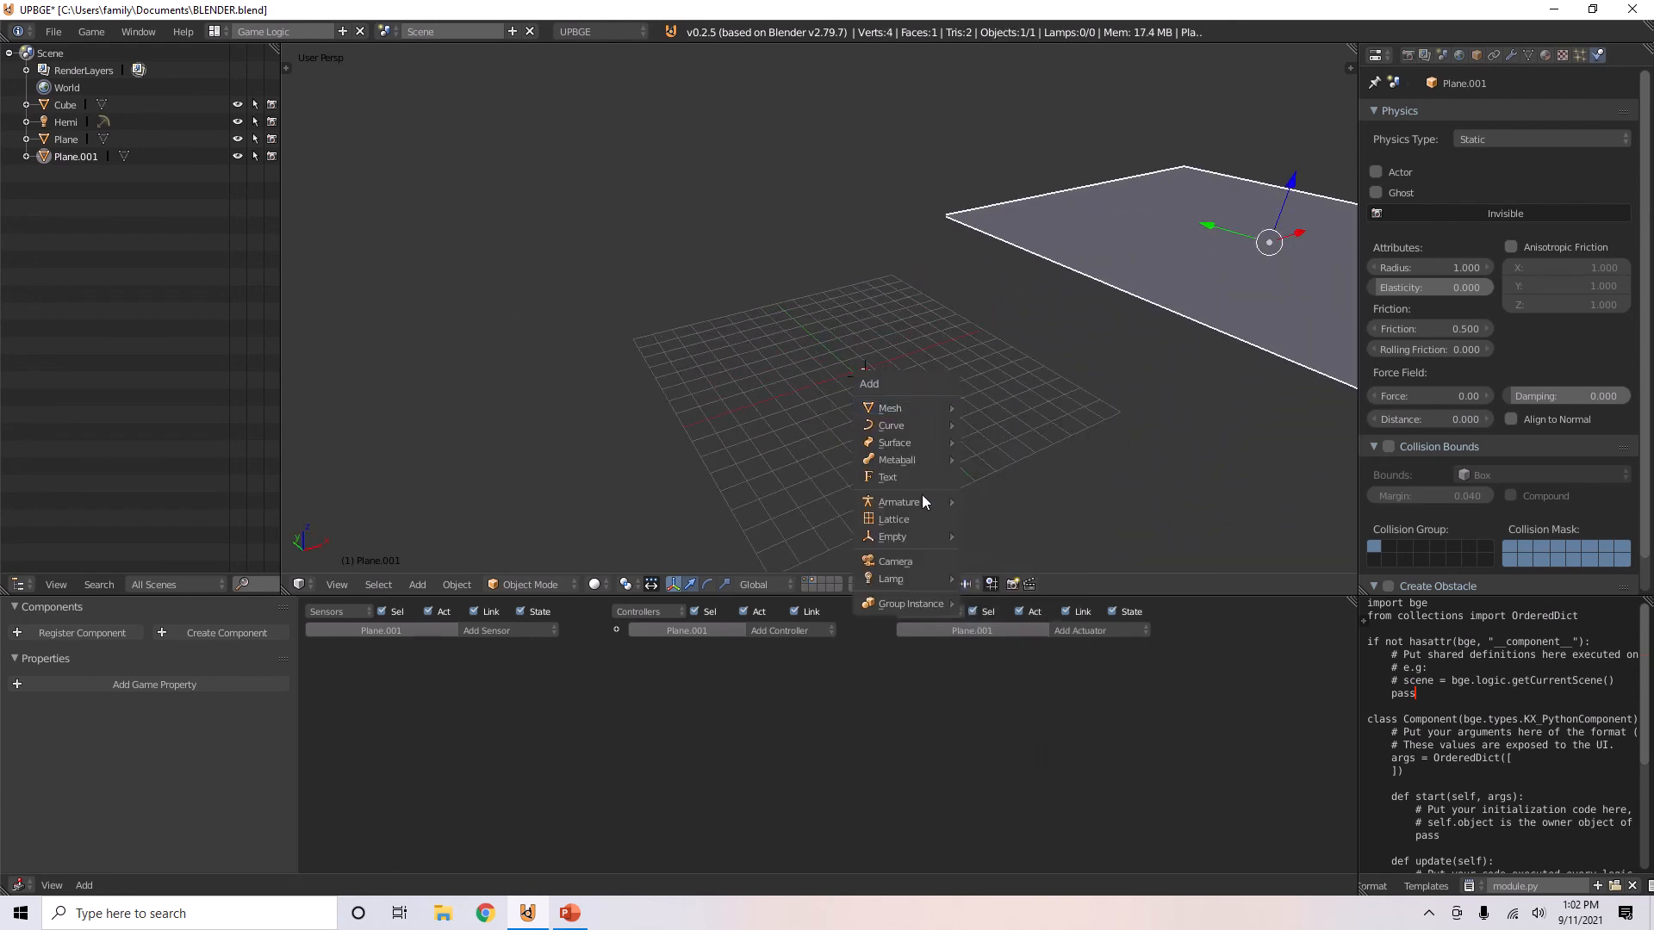
{"action": "left_click", "coordinate": [902, 477]}
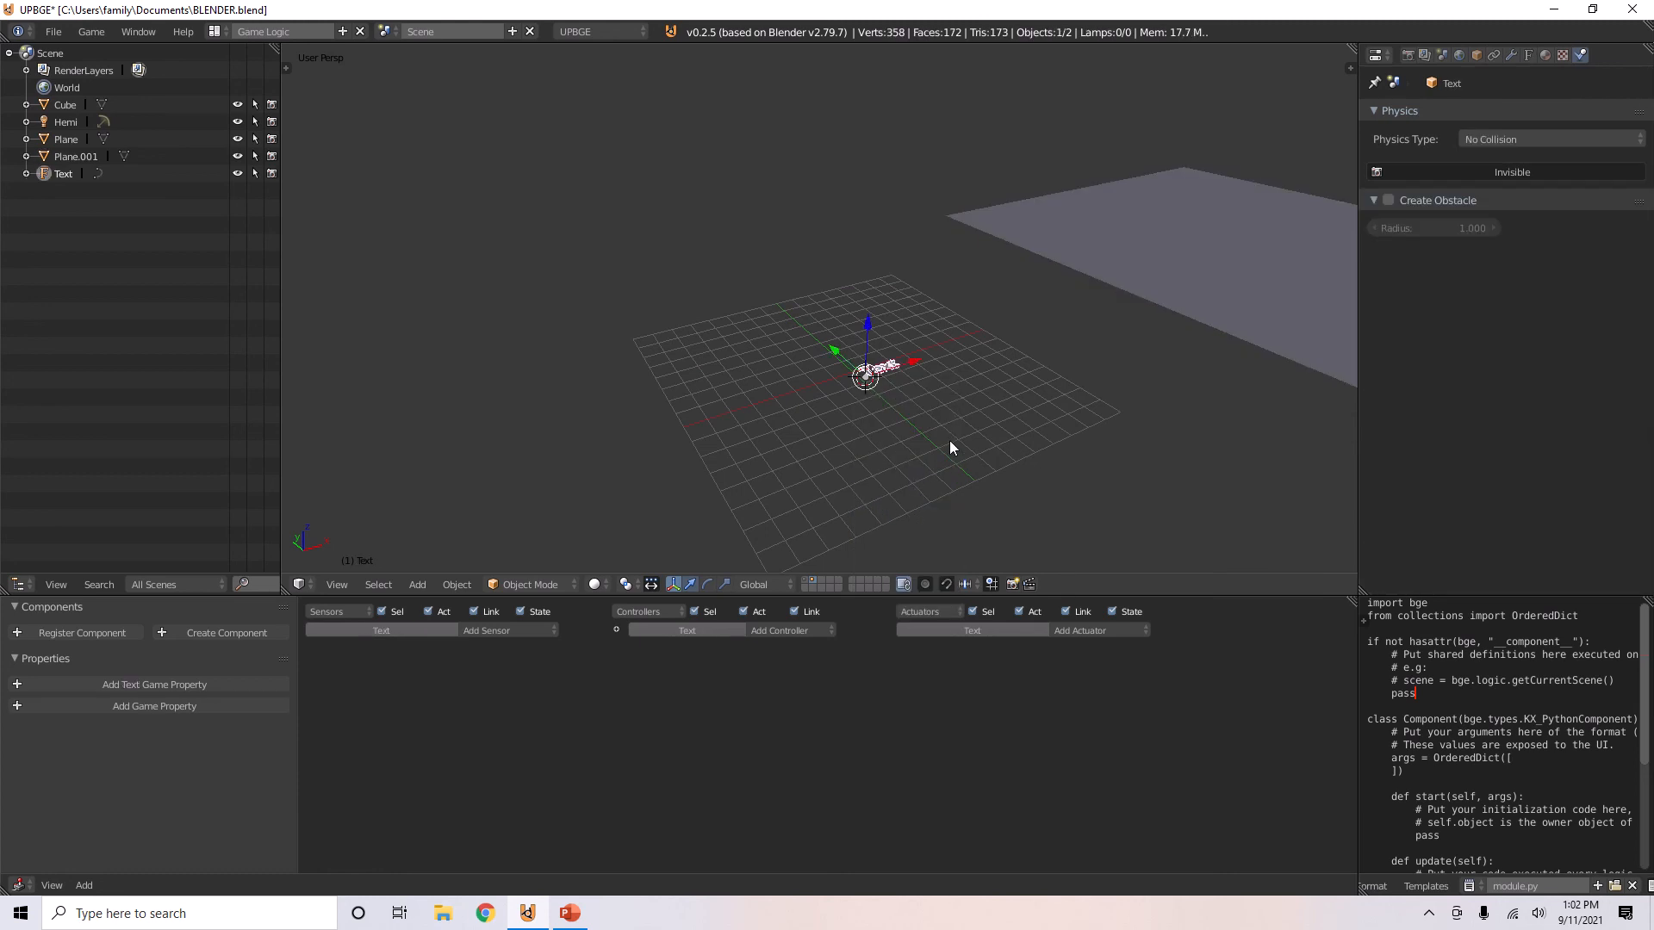
- Add a metaball cube beside the text object
{"action": "scroll", "coordinate": [949, 441], "scroll_direction": "up", "scroll_amount": 2}
{"action": "key", "text": "shift+a"}
{"action": "mouse_move", "coordinate": [776, 375]}
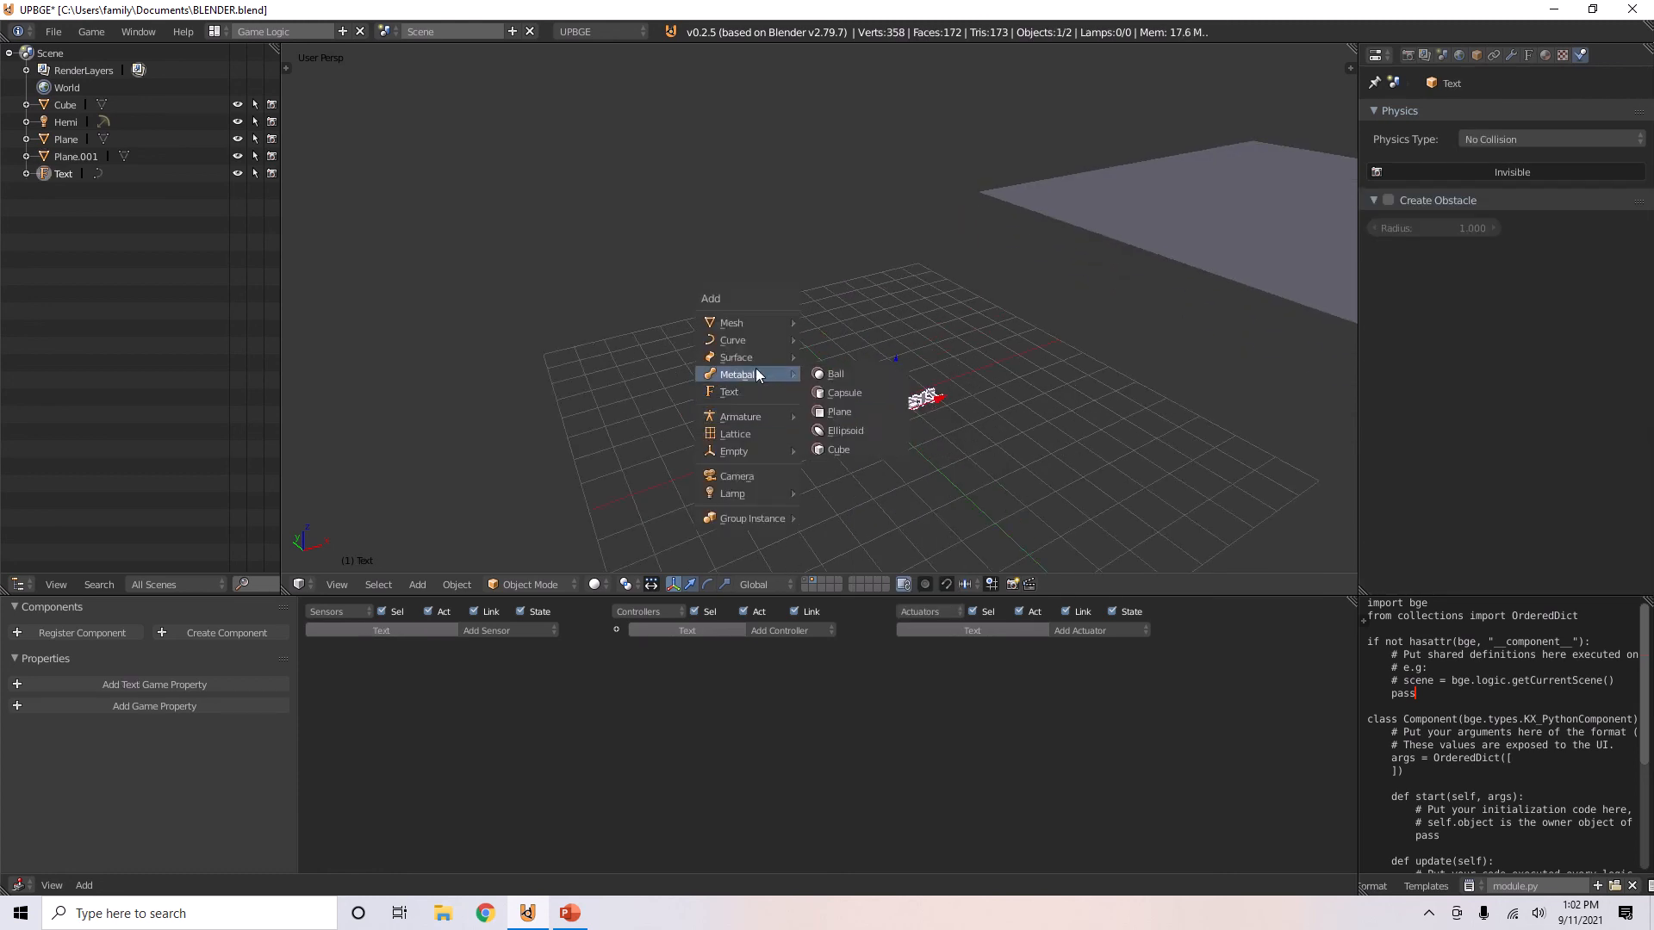
{"action": "left_click", "coordinate": [837, 449]}
- Add a surface torus on the other side of the text and raise it about 3 units along Z
{"action": "key", "text": "shift+a"}
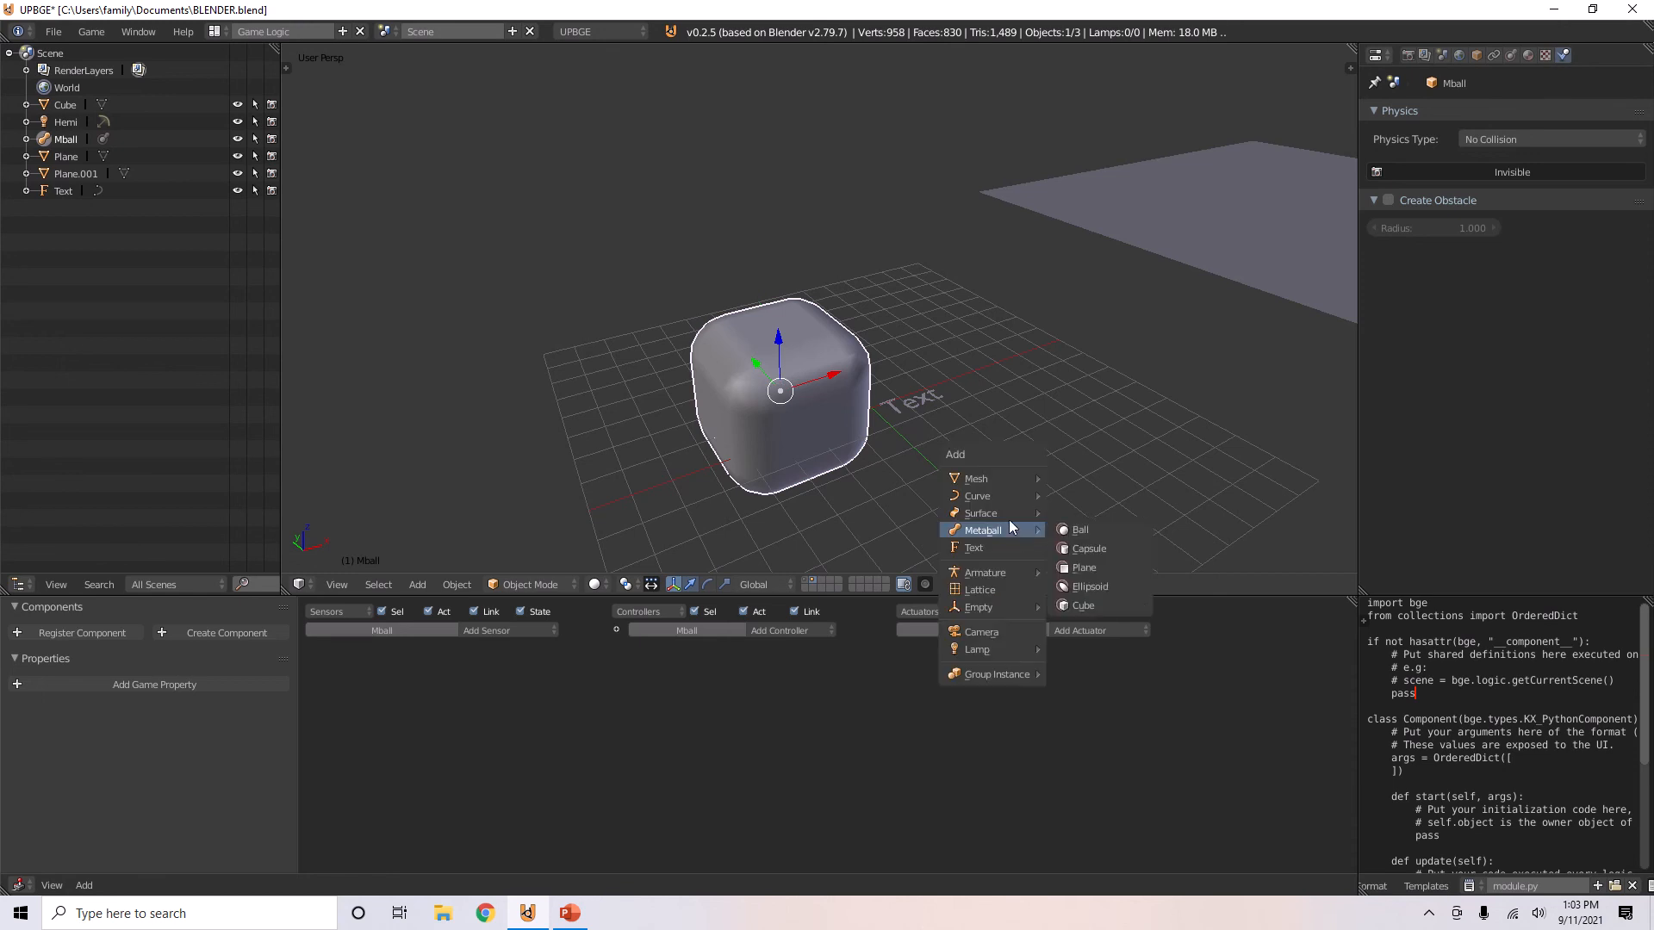
{"action": "mouse_move", "coordinate": [1032, 516]}
{"action": "left_click", "coordinate": [1093, 597]}
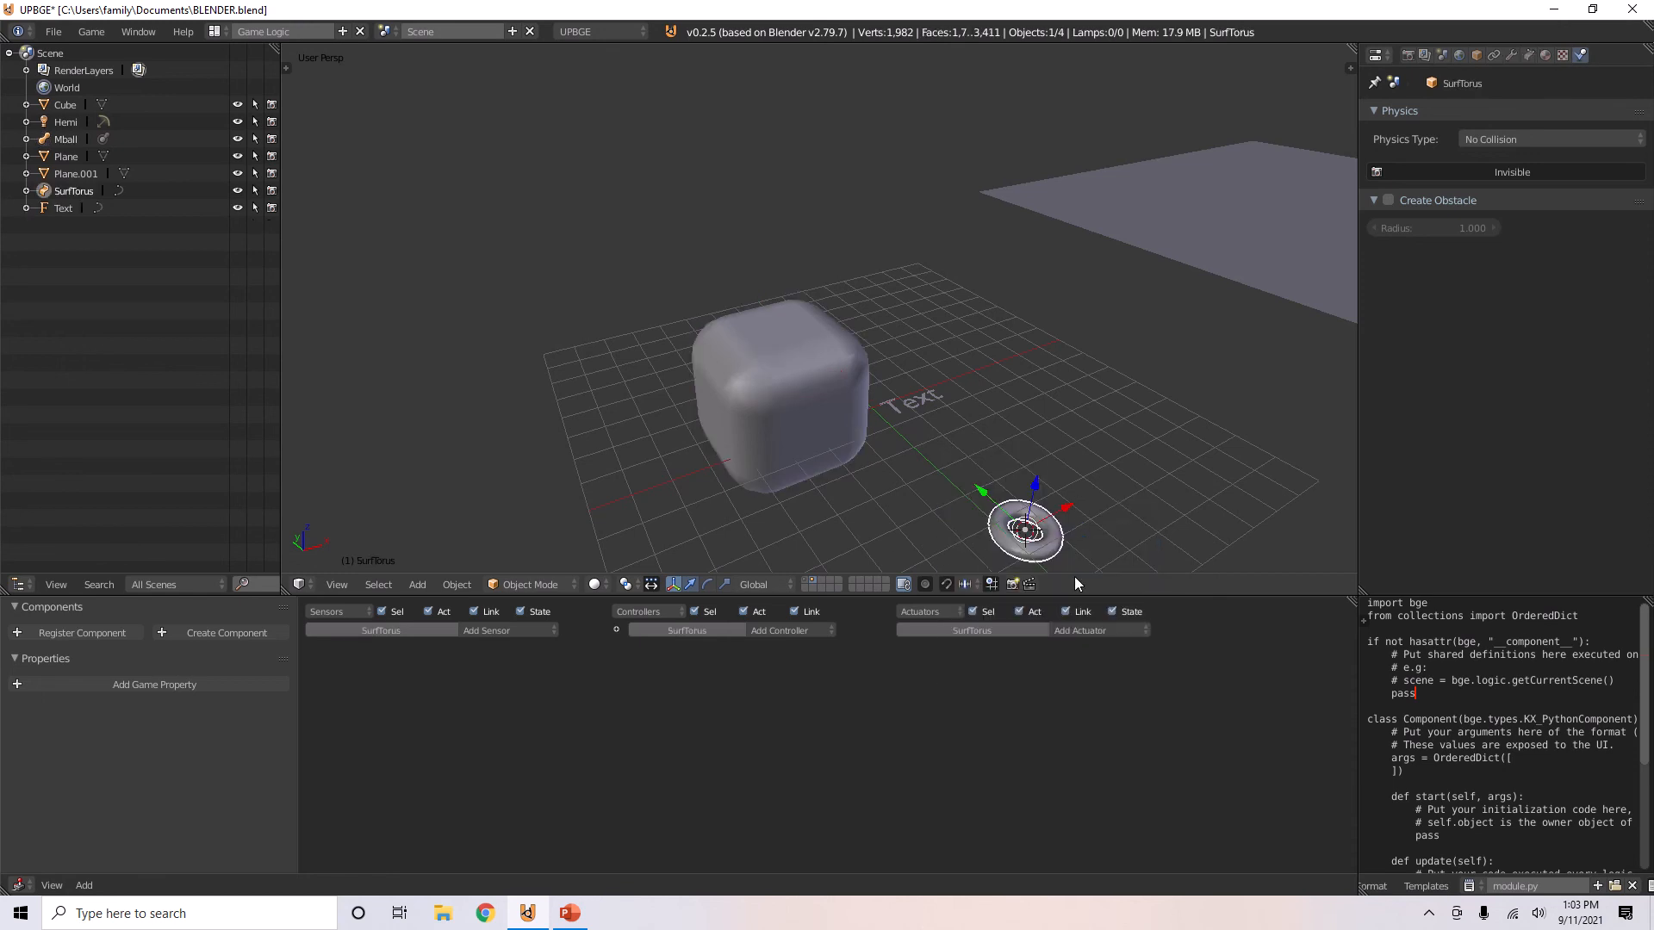
{"action": "middle_click_drag", "start_coordinate": [1076, 477], "coordinate": [964, 362], "text": "shift"}
{"action": "left_click_drag", "start_coordinate": [920, 367], "coordinate": [909, 268]}
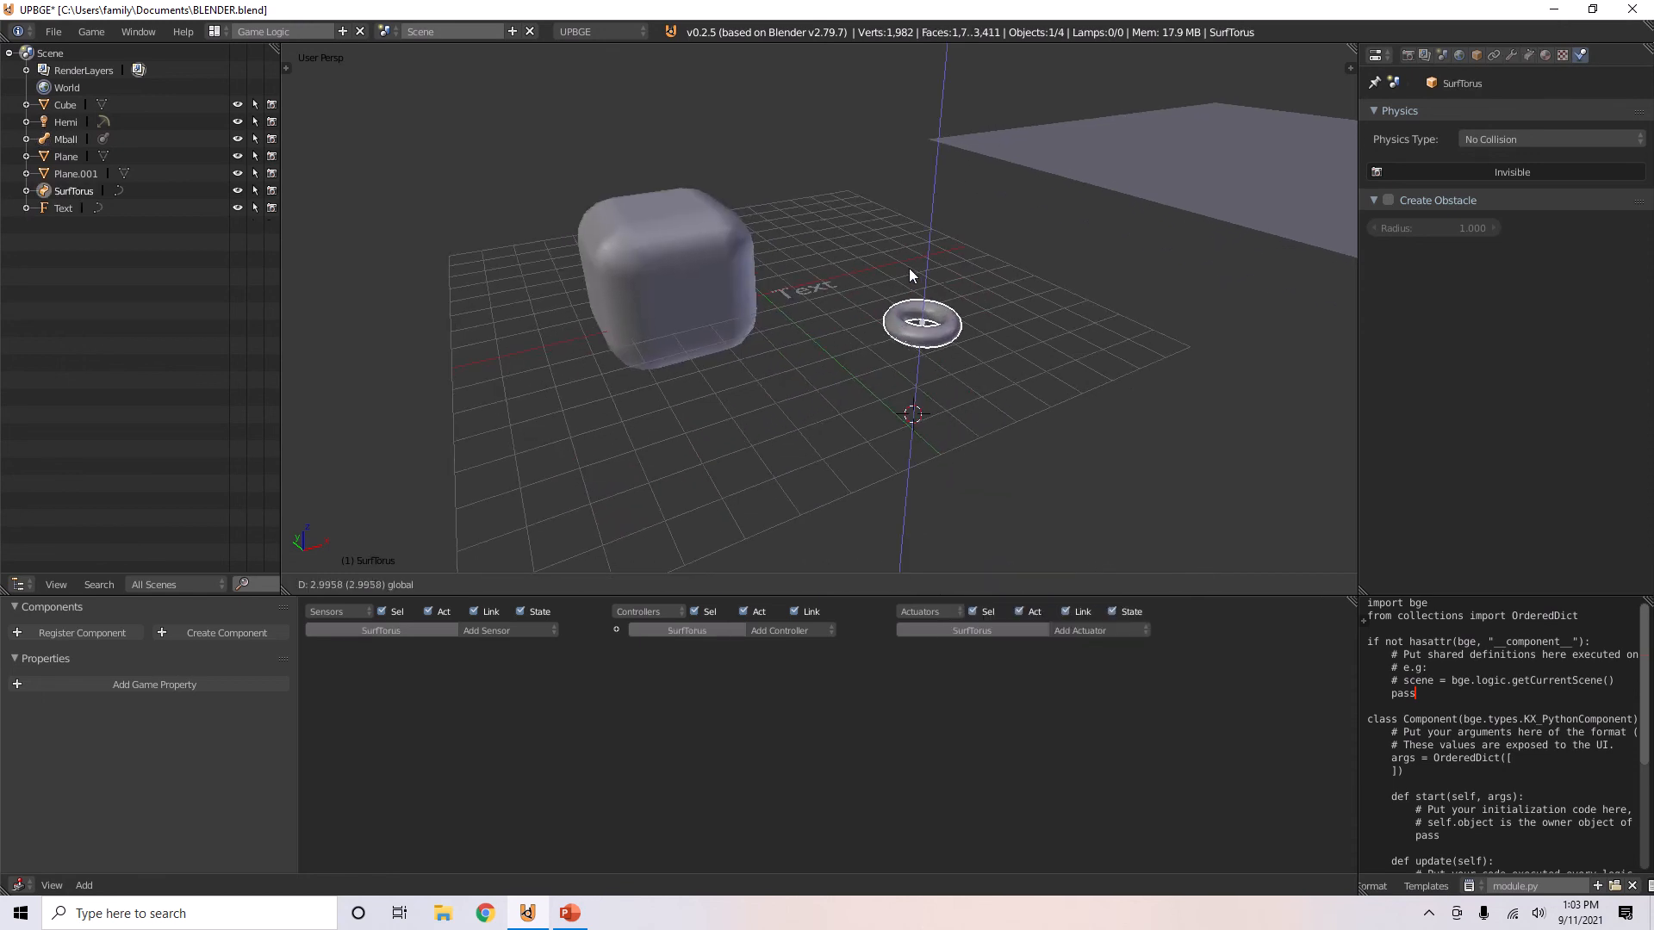
- Select the torus, metaball cube and text together and convert them with Mesh from Curve/Meta/Surf/Text
{"action": "scroll", "coordinate": [960, 345], "scroll_direction": "up", "scroll_amount": 4}
{"action": "scroll", "coordinate": [960, 344], "scroll_direction": "down", "scroll_amount": 5}
{"action": "middle_click_drag", "start_coordinate": [954, 345], "coordinate": [929, 392]}
{"action": "scroll", "coordinate": [1018, 375], "scroll_direction": "down", "scroll_amount": 3}
{"action": "scroll", "coordinate": [1018, 375], "scroll_direction": "up", "scroll_amount": 3}
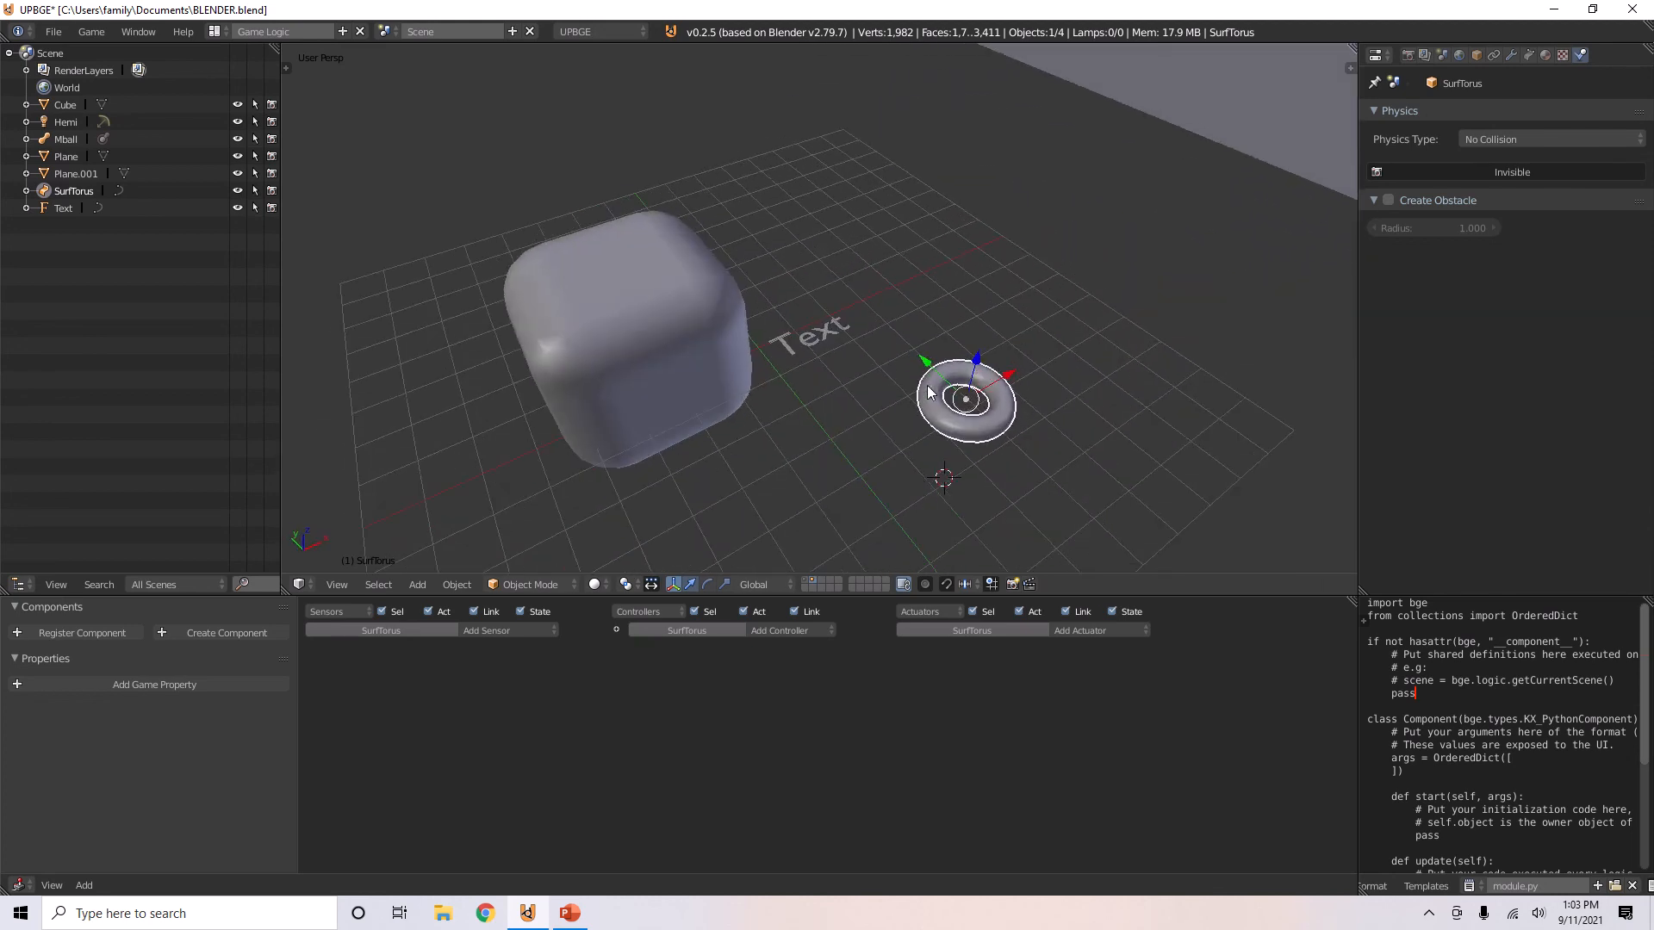
{"action": "right_click", "coordinate": [695, 358], "text": "shift"}
{"action": "right_click", "coordinate": [809, 339], "text": "shift"}
{"action": "scroll", "coordinate": [848, 353], "scroll_direction": "down", "scroll_amount": 3}
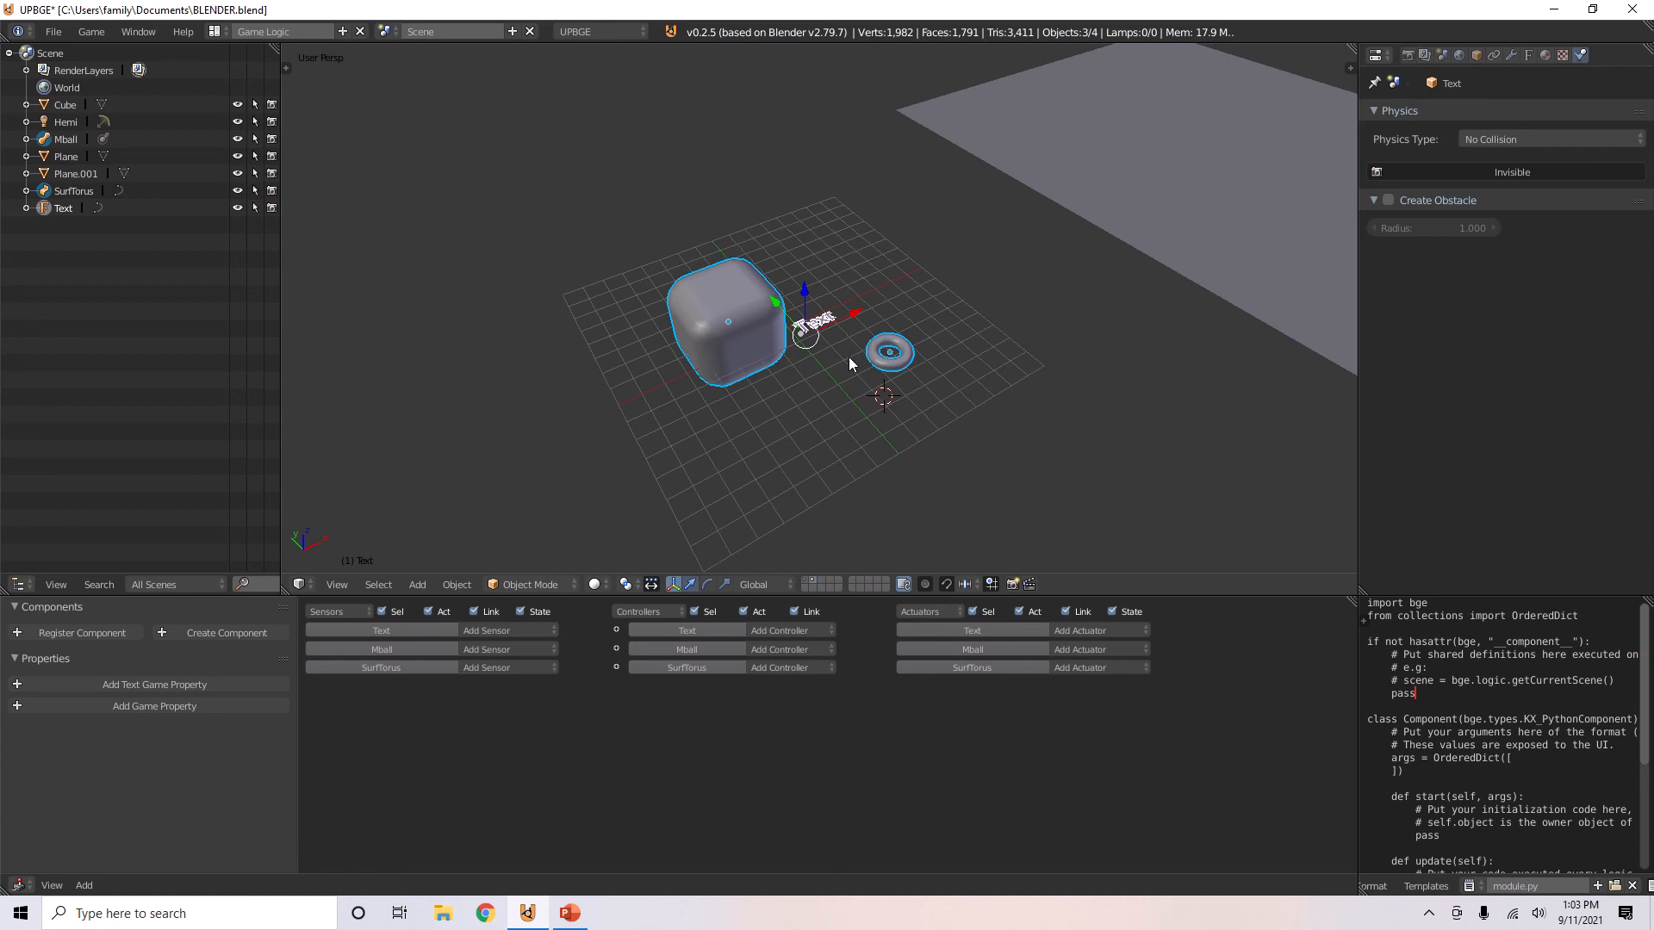
{"action": "key", "text": "alt+c"}
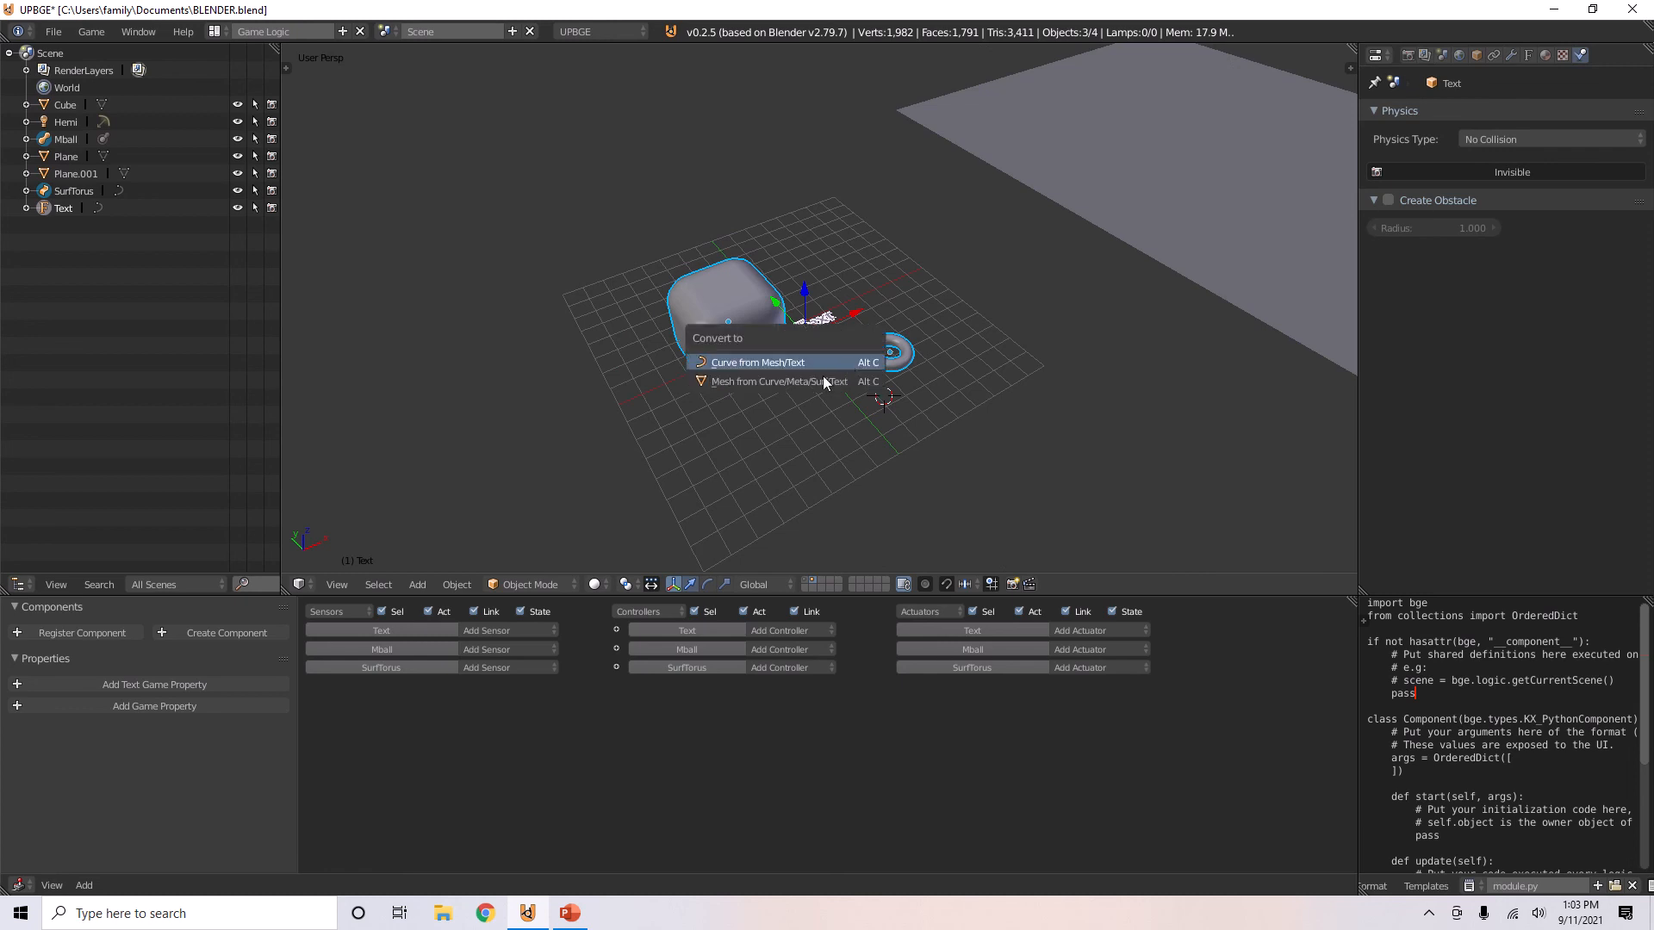
{"action": "left_click", "coordinate": [819, 377]}
- Select the converted metaball cube and examine its mesh up close
{"action": "right_click", "coordinate": [738, 338]}
{"action": "scroll", "coordinate": [748, 339], "scroll_direction": "up", "scroll_amount": 4}
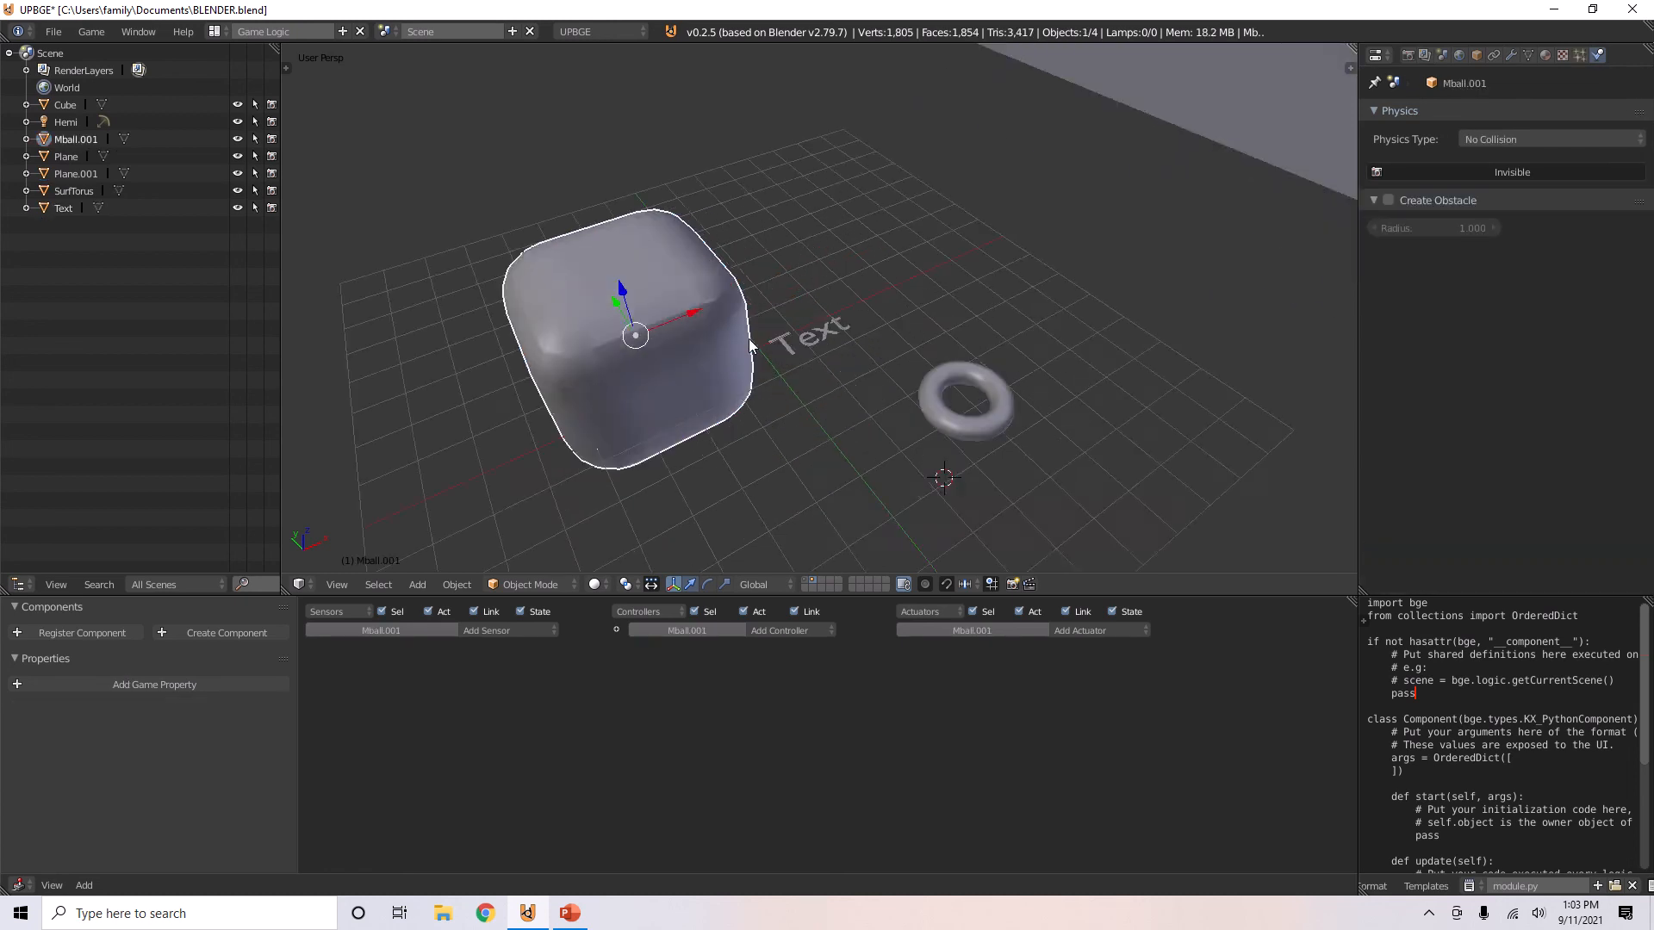
{"action": "middle_click_drag", "start_coordinate": [751, 339], "coordinate": [775, 331]}
{"action": "scroll", "coordinate": [776, 336], "scroll_direction": "up", "scroll_amount": 3}
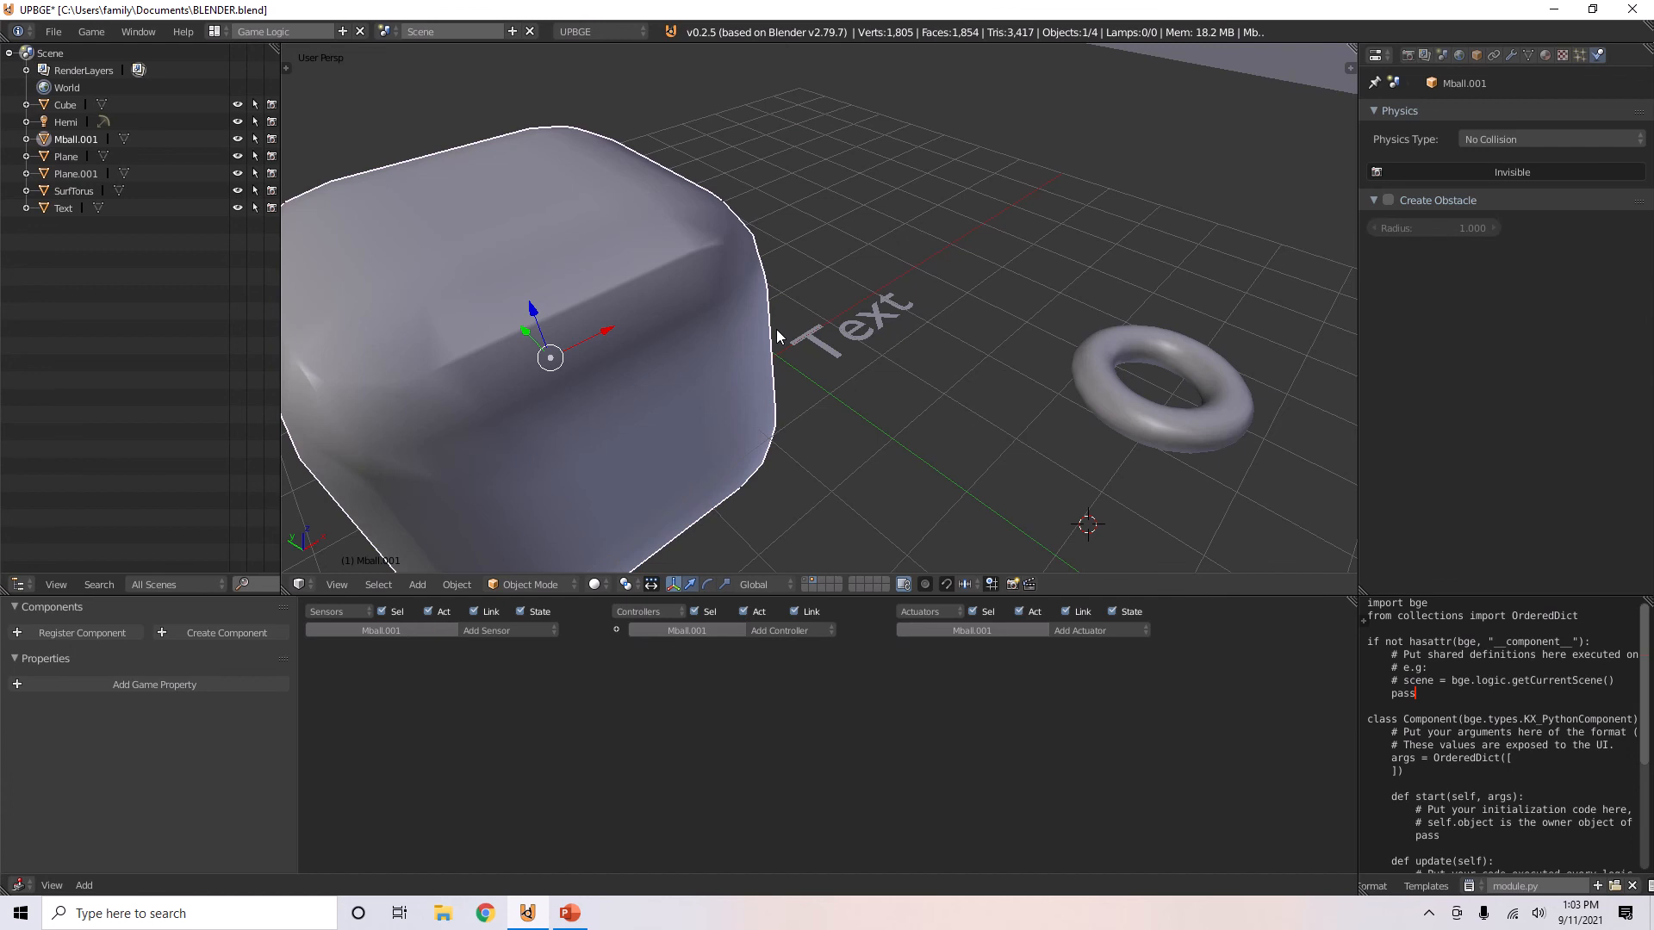
- Add a Nurbs circle curve to the scene and delete it again
{"action": "scroll", "coordinate": [776, 336], "scroll_direction": "down", "scroll_amount": 3}
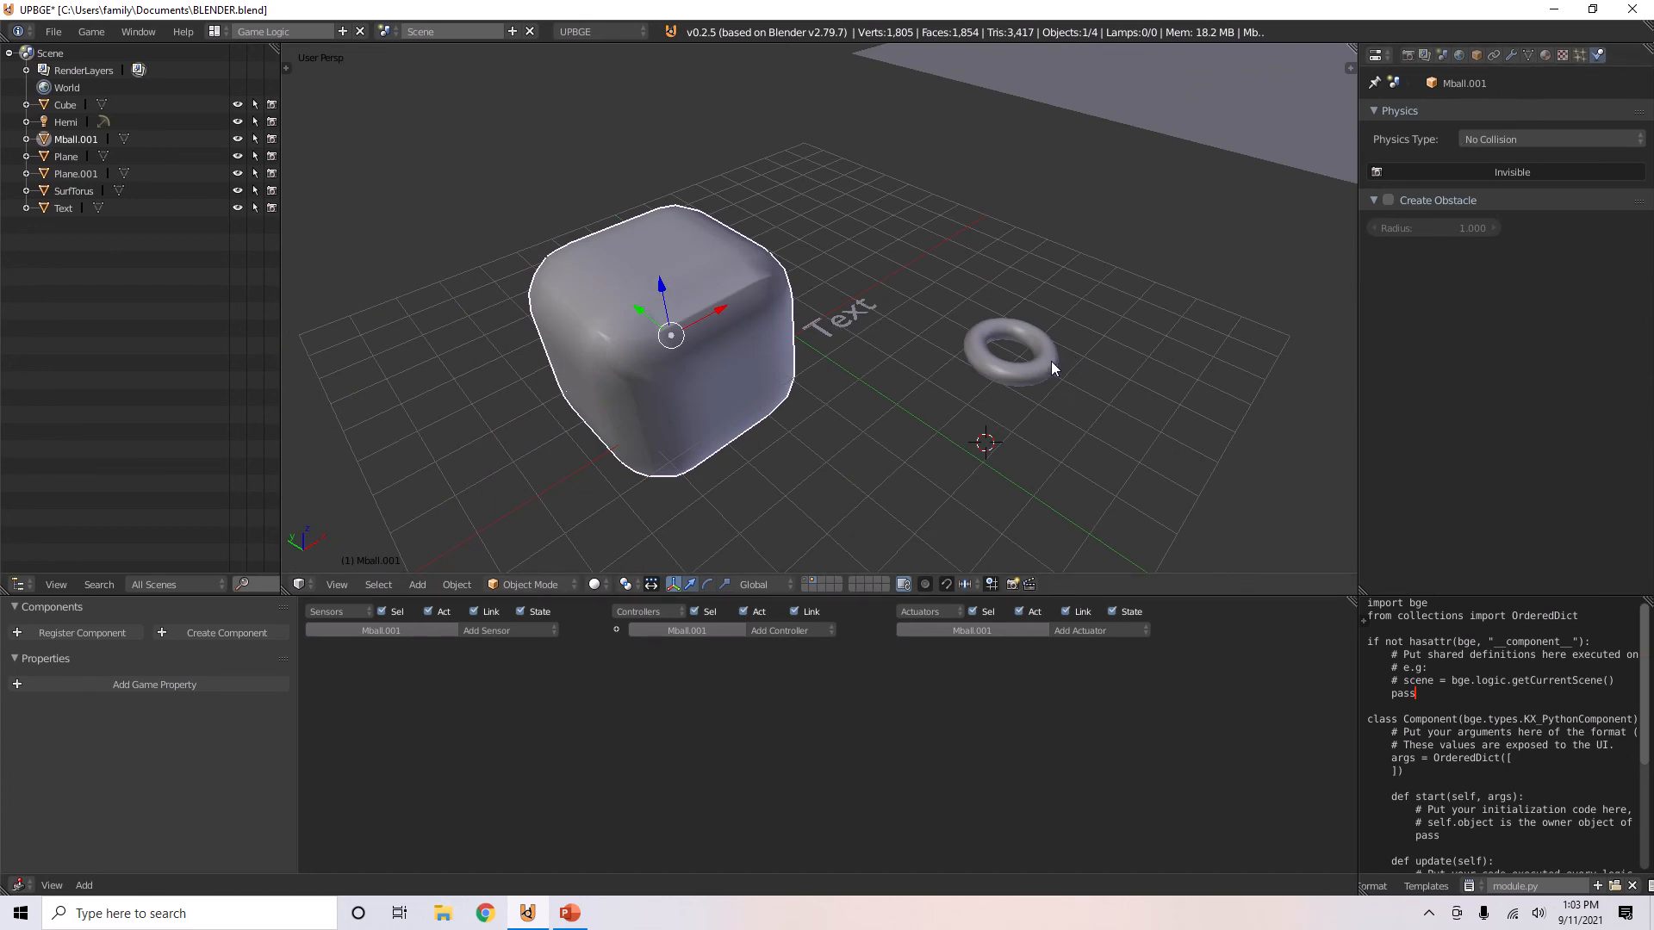
{"action": "scroll", "coordinate": [1051, 364], "scroll_direction": "down", "scroll_amount": 5}
{"action": "middle_click_drag", "start_coordinate": [1050, 364], "coordinate": [990, 379]}
{"action": "scroll", "coordinate": [990, 379], "scroll_direction": "up", "scroll_amount": 3}
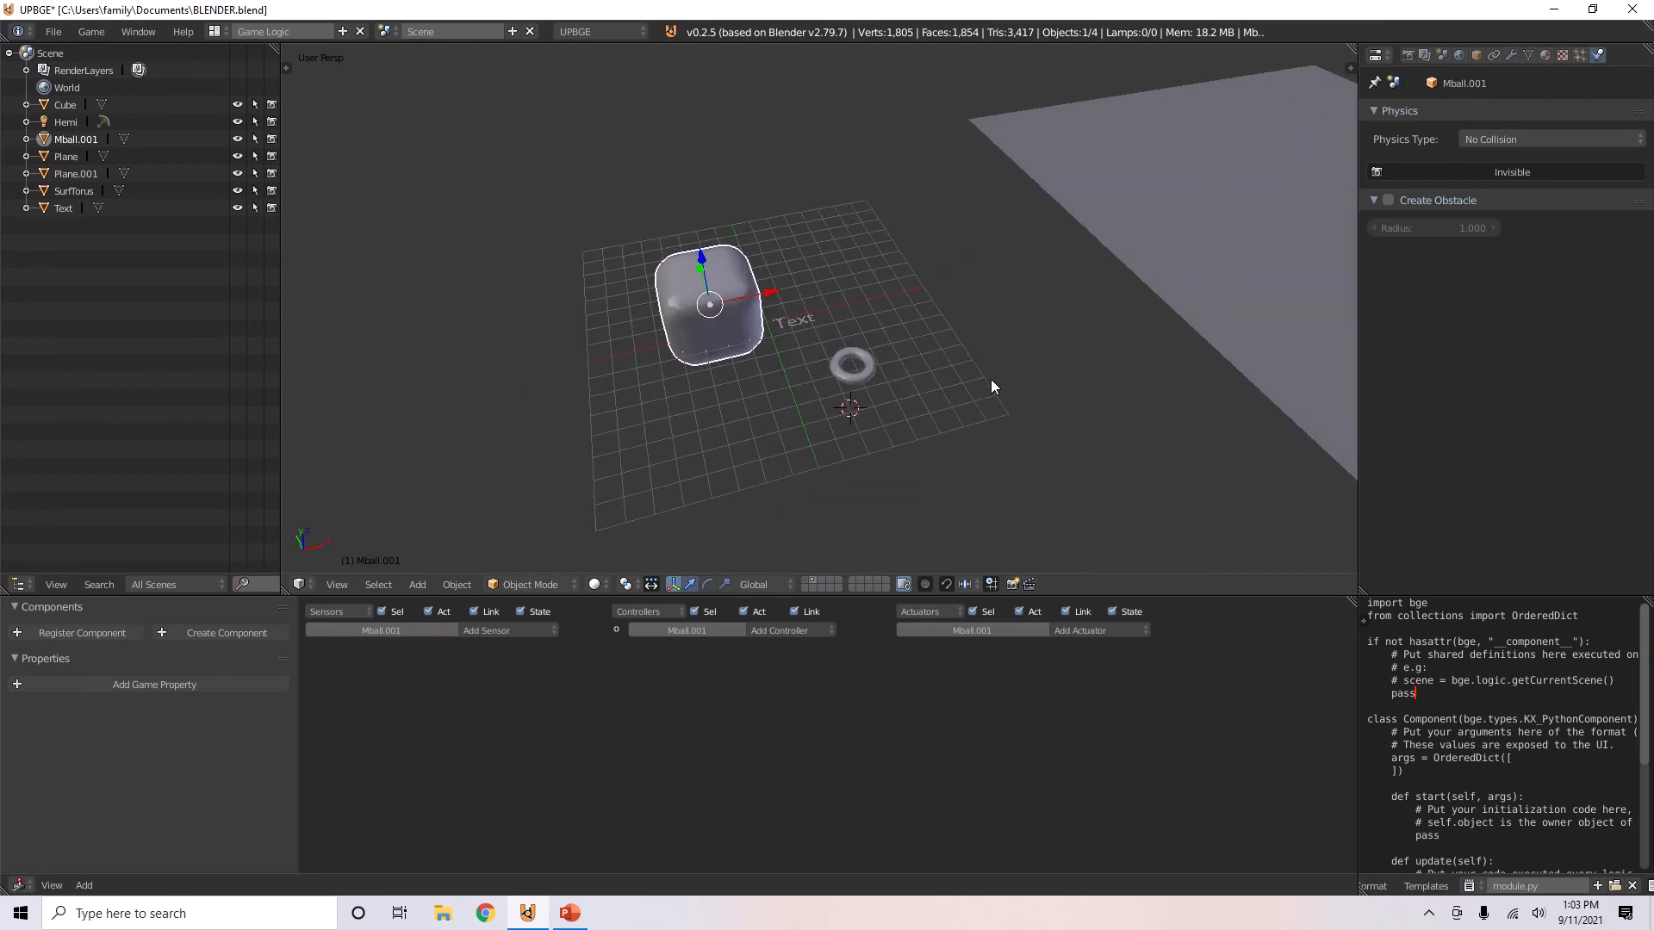
{"action": "key", "text": "shift+a"}
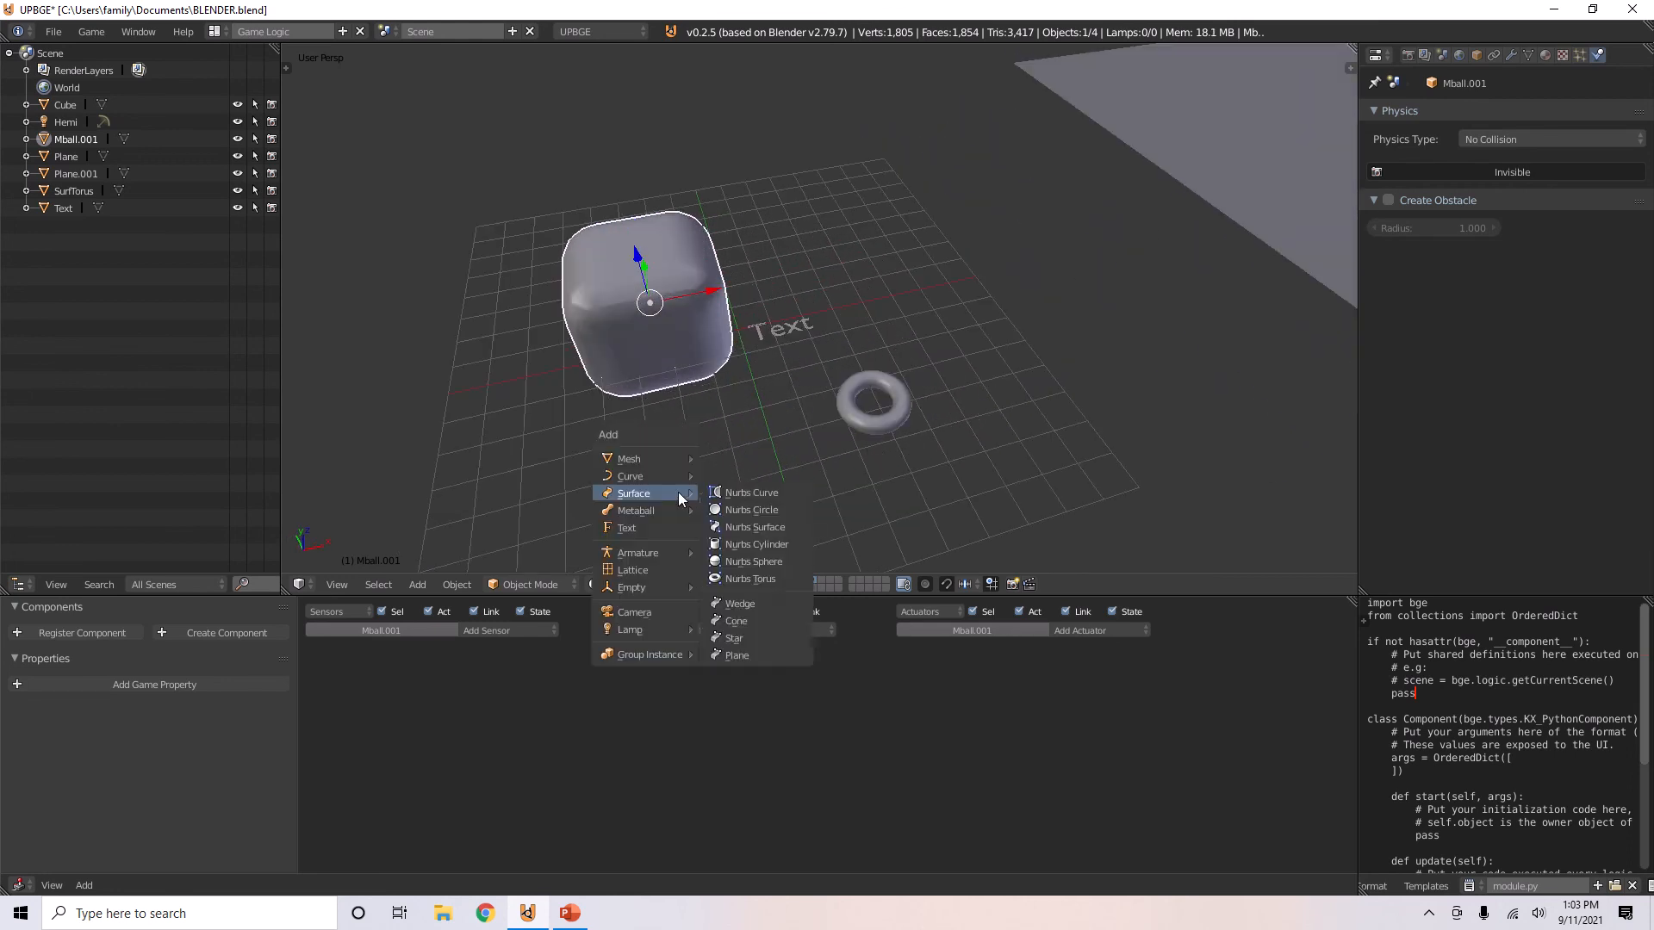
{"action": "mouse_move", "coordinate": [668, 478]}
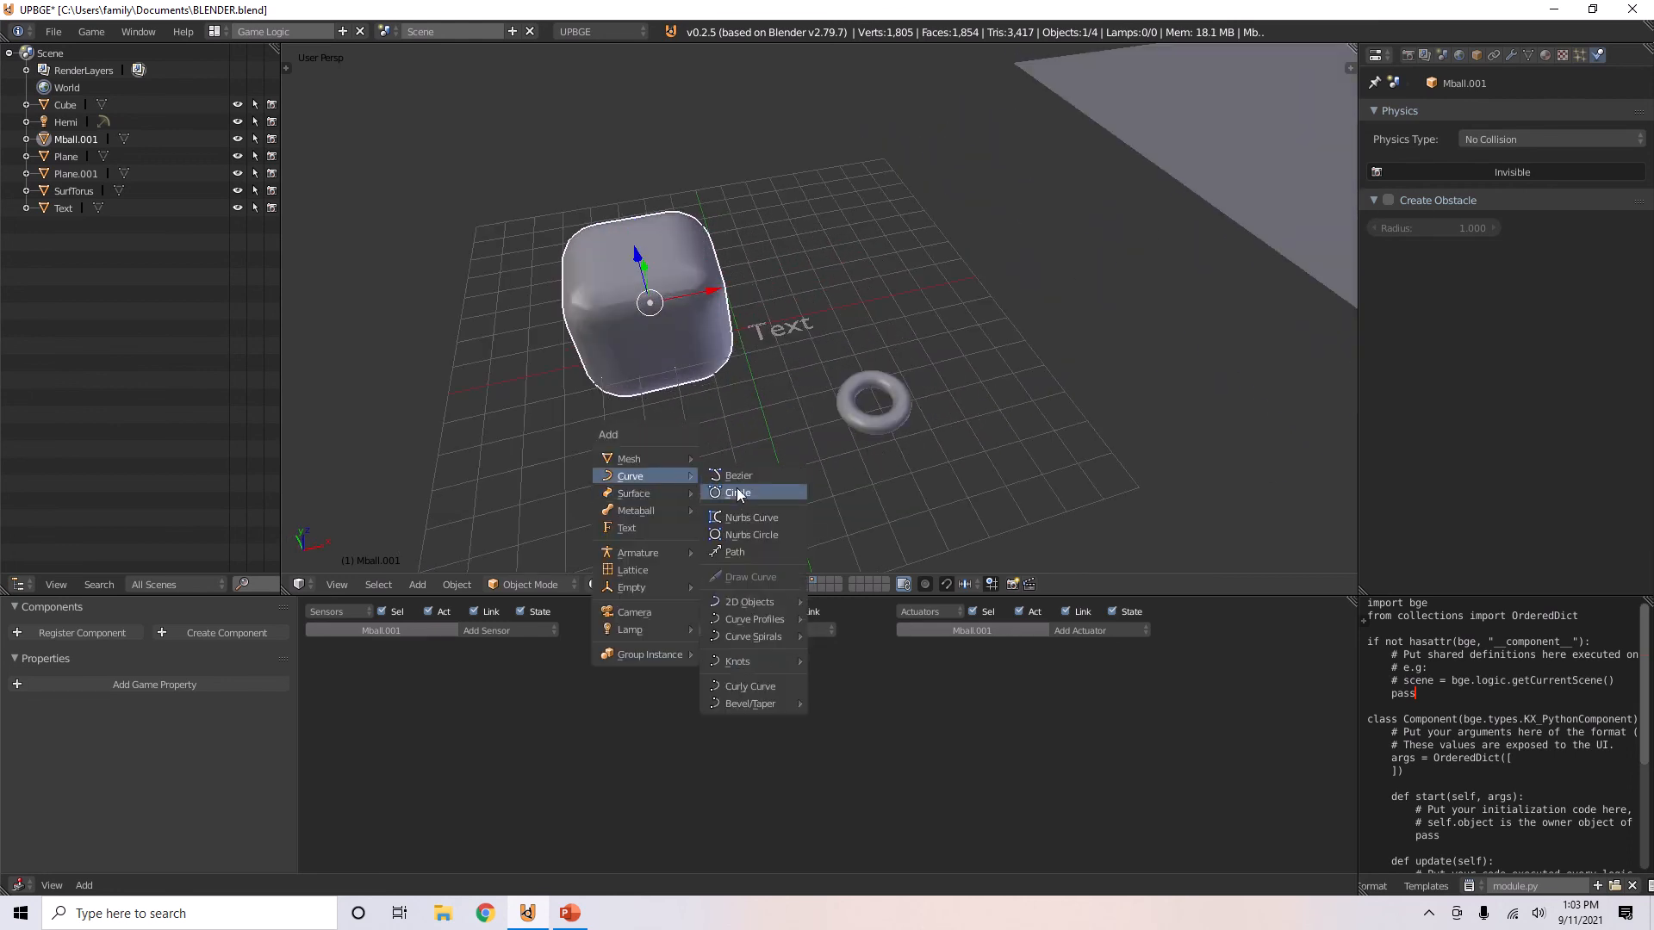
{"action": "left_click", "coordinate": [755, 535]}
{"action": "middle_click_drag", "start_coordinate": [773, 509], "coordinate": [942, 394]}
{"action": "key", "text": "x"}
{"action": "left_click", "coordinate": [799, 451]}
- Select the converted torus and rename its mesh data to "torus"
{"action": "right_click", "coordinate": [942, 394]}
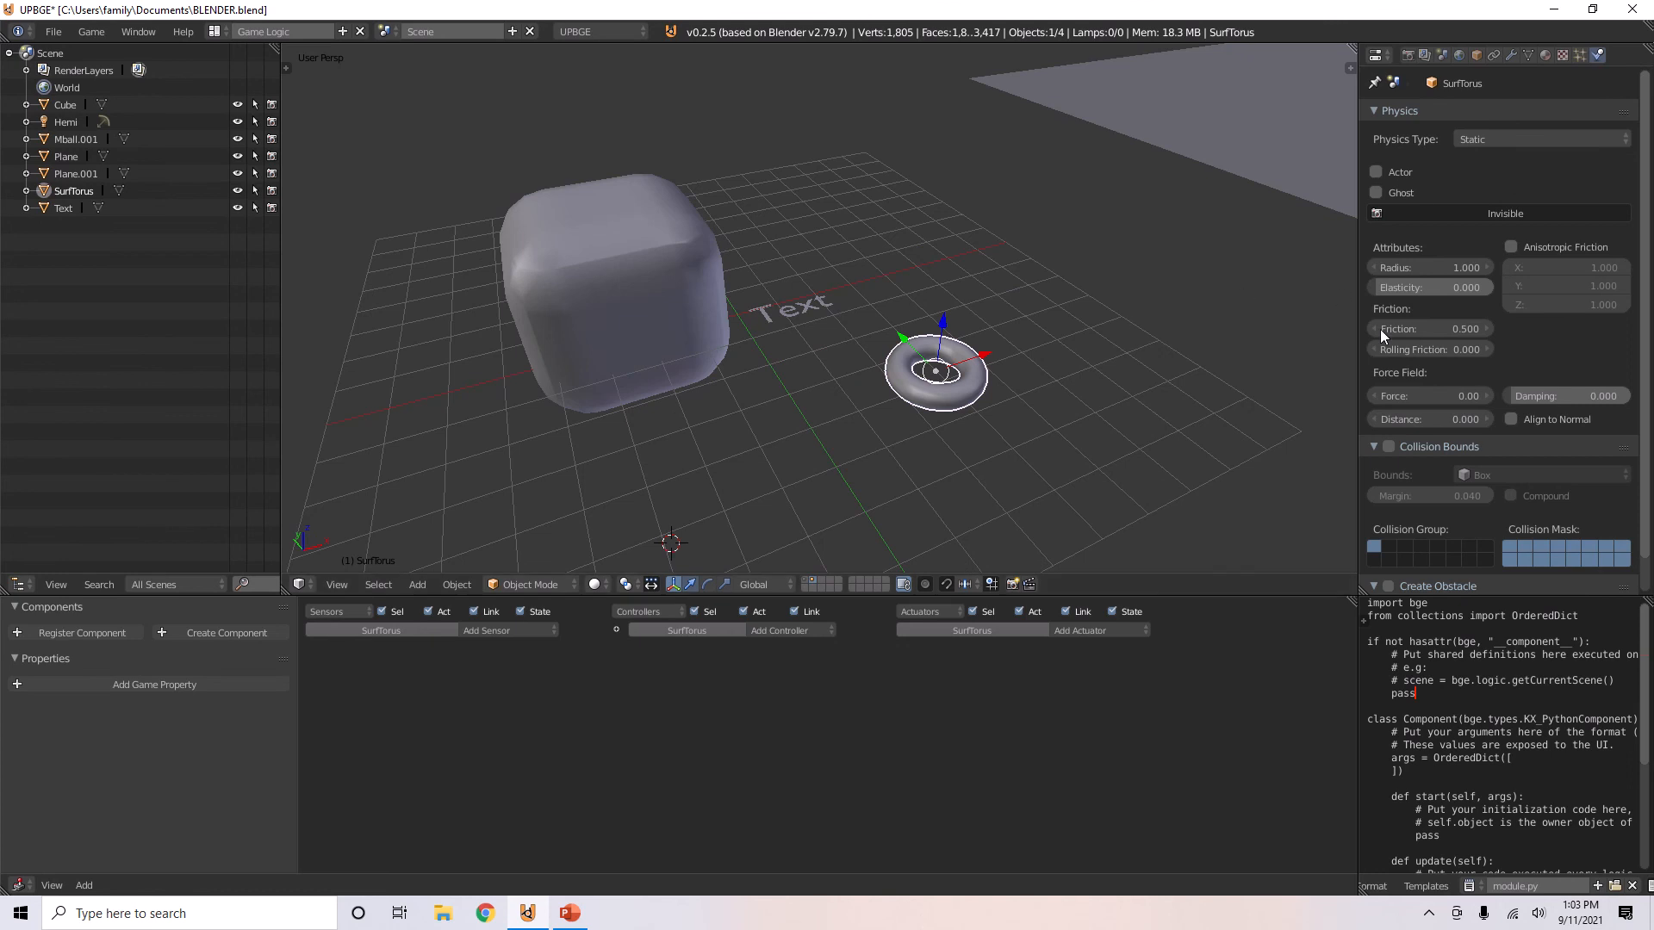
{"action": "left_click", "coordinate": [1529, 53]}
{"action": "left_click", "coordinate": [1469, 113]}
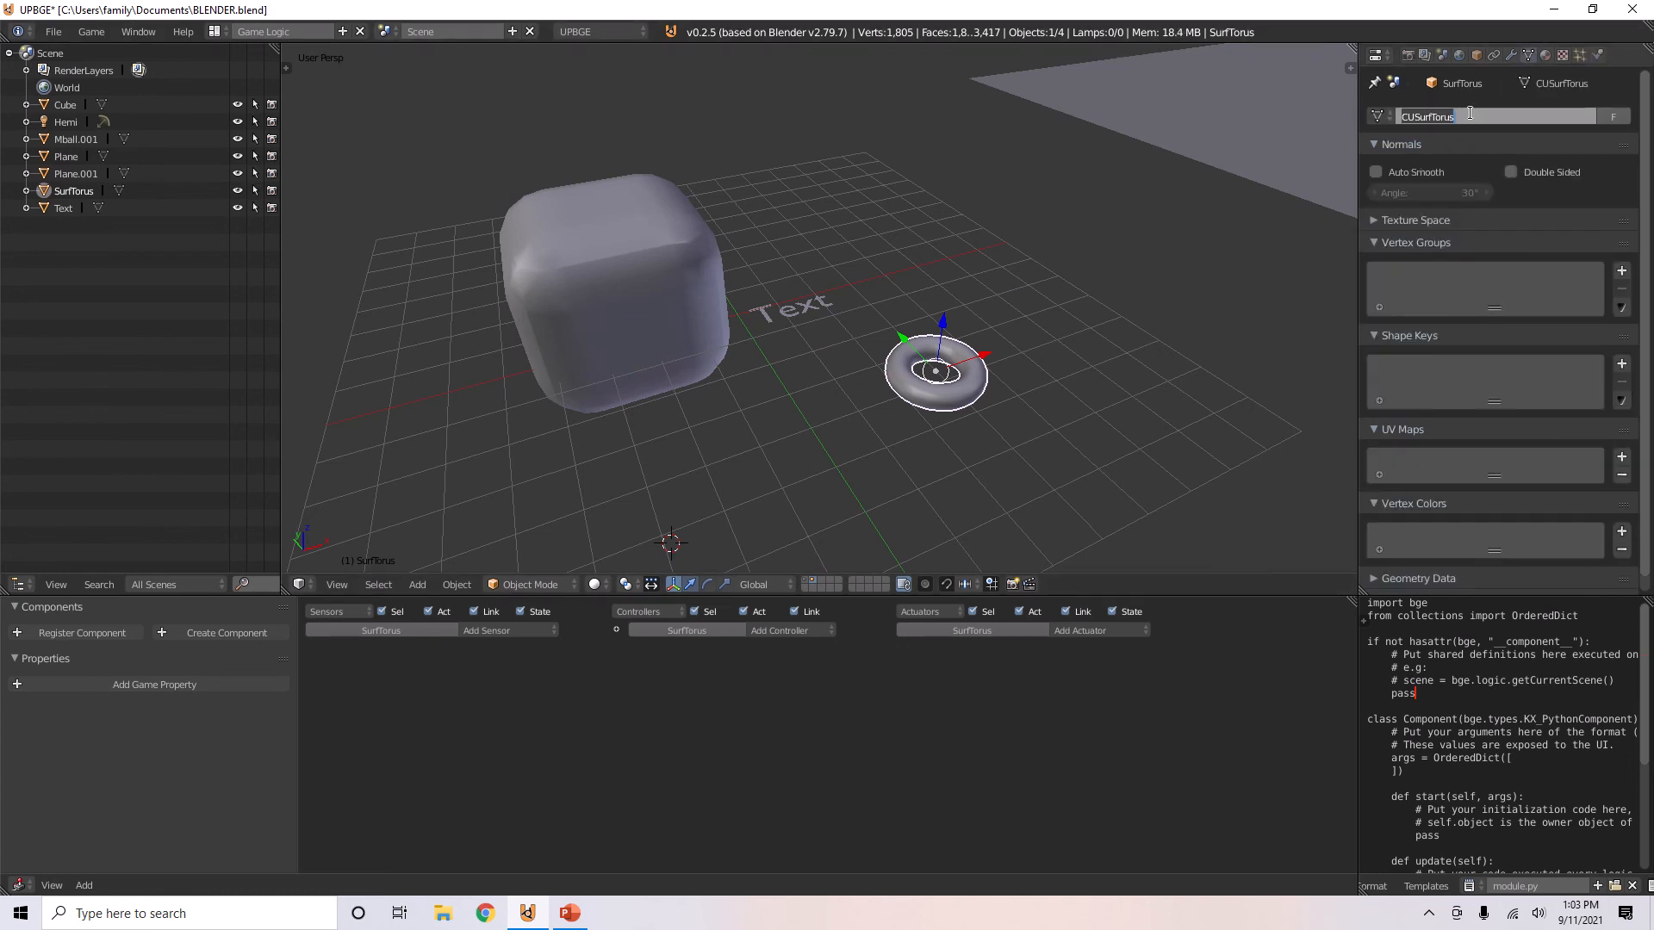
{"action": "type", "text": "tor"}
{"action": "key", "text": "Return"}
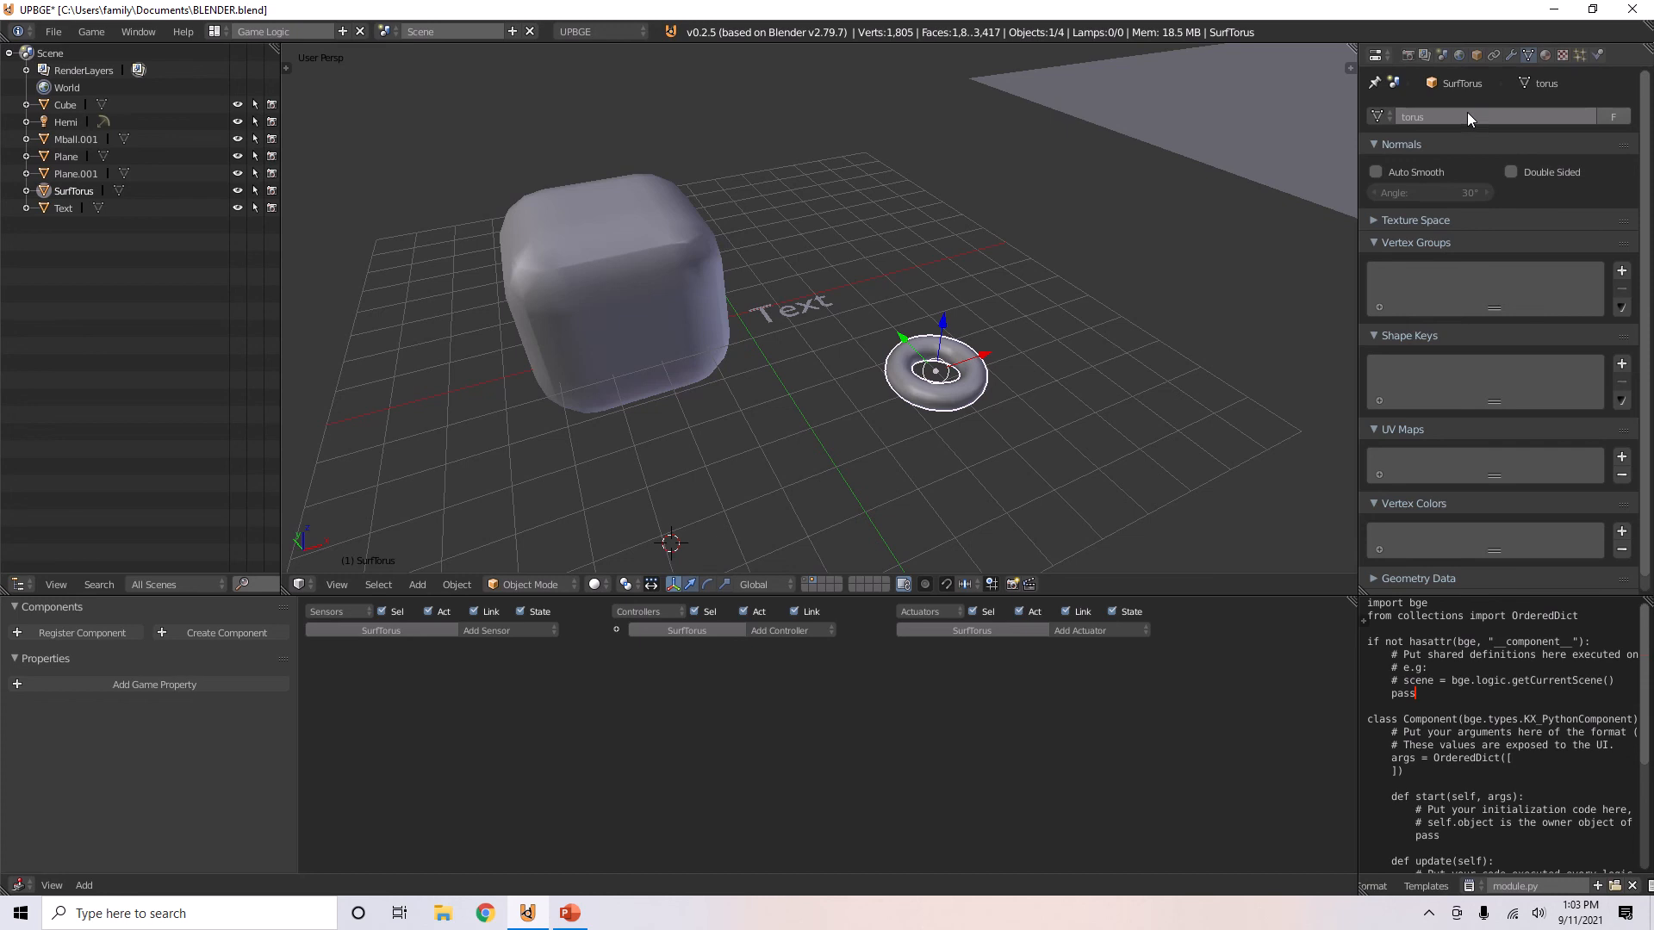
- Select the converted metaball cube and rename its mesh data to "box"
{"action": "right_click", "coordinate": [644, 288]}
{"action": "left_click", "coordinate": [1423, 120]}
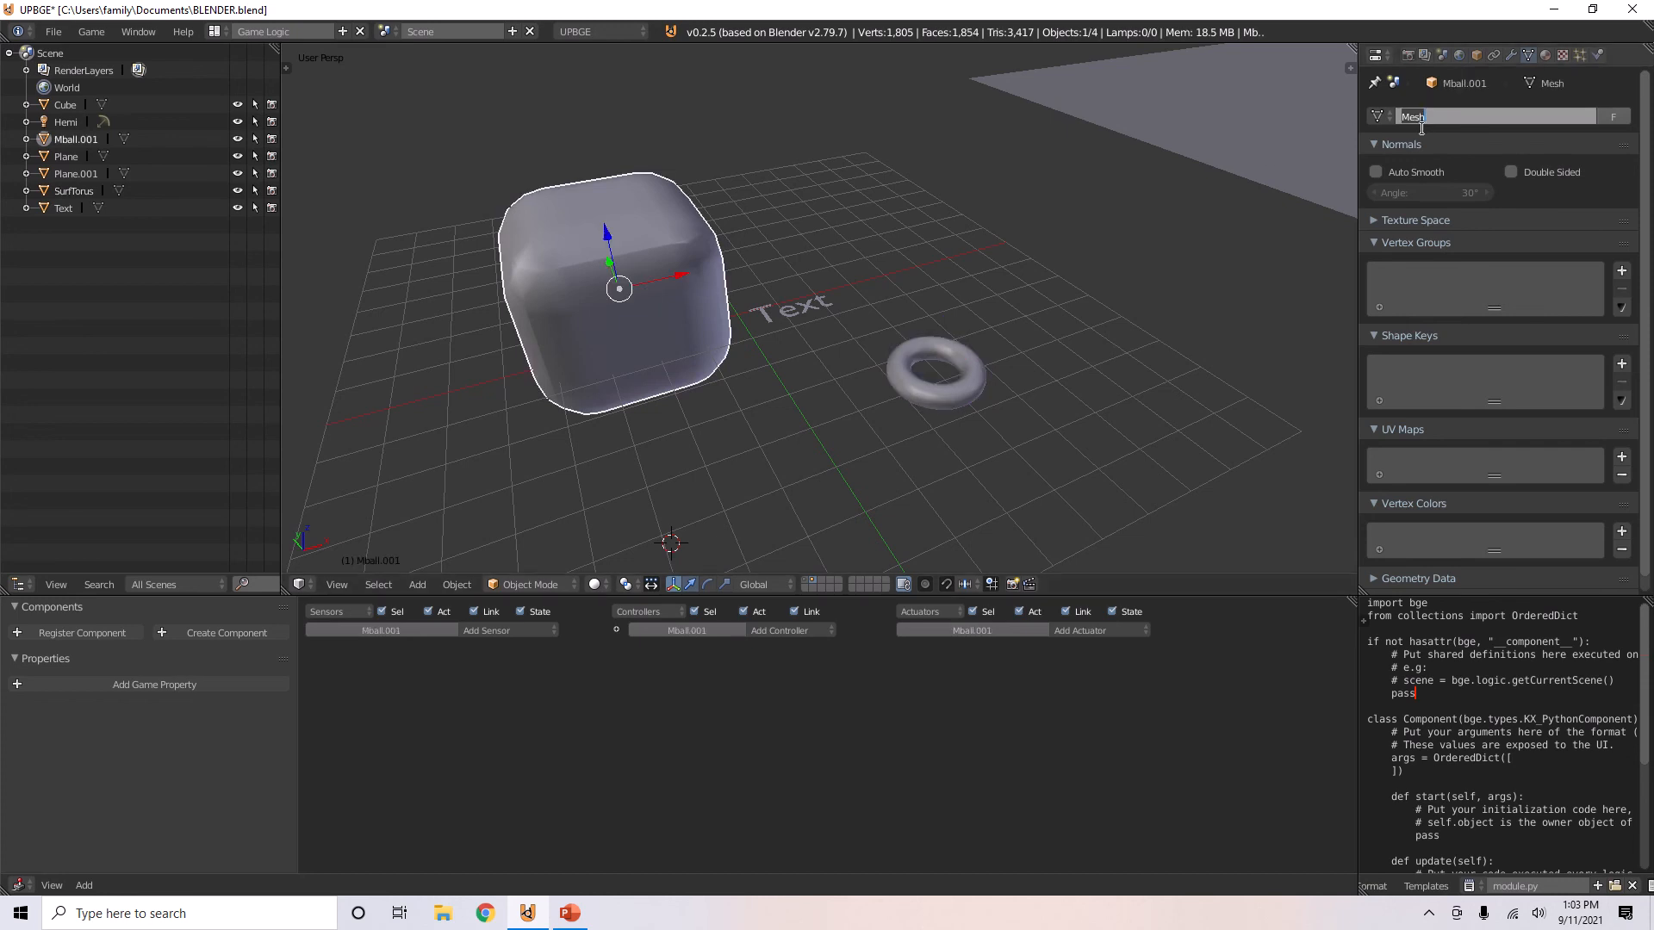
{"action": "type", "text": "box"}
{"action": "key", "text": "Return"}
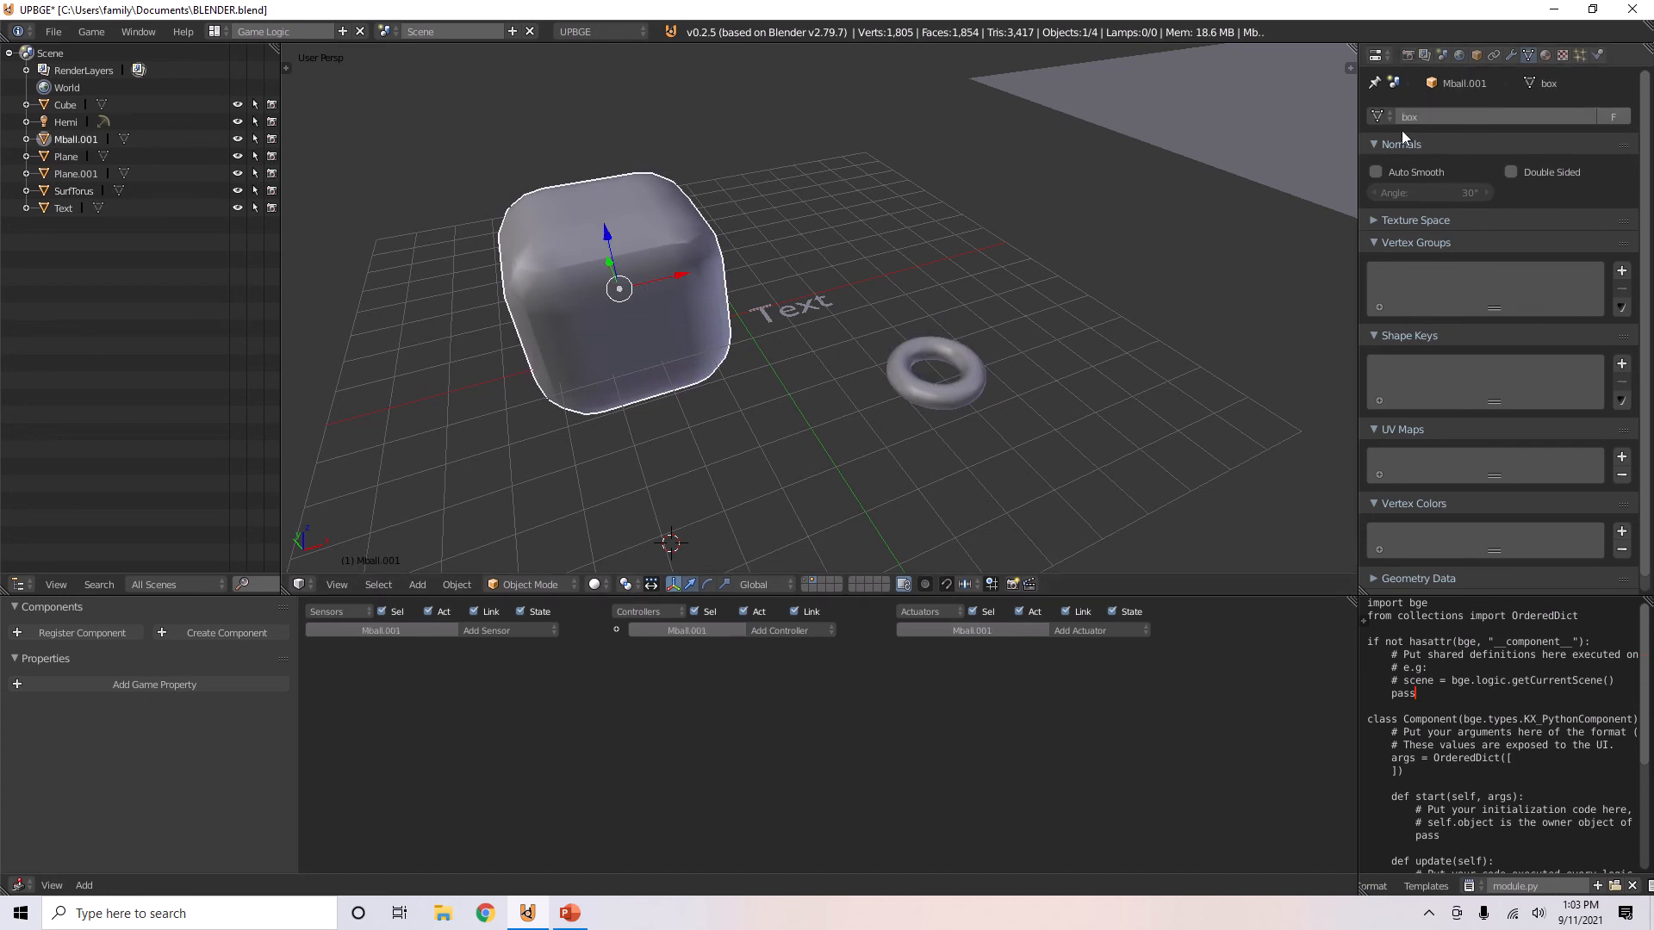
- Select the converted text object and rename its mesh data to "text"
{"action": "right_click", "coordinate": [798, 317]}
{"action": "left_click", "coordinate": [1470, 116]}
{"action": "key", "text": "BackSpace"}
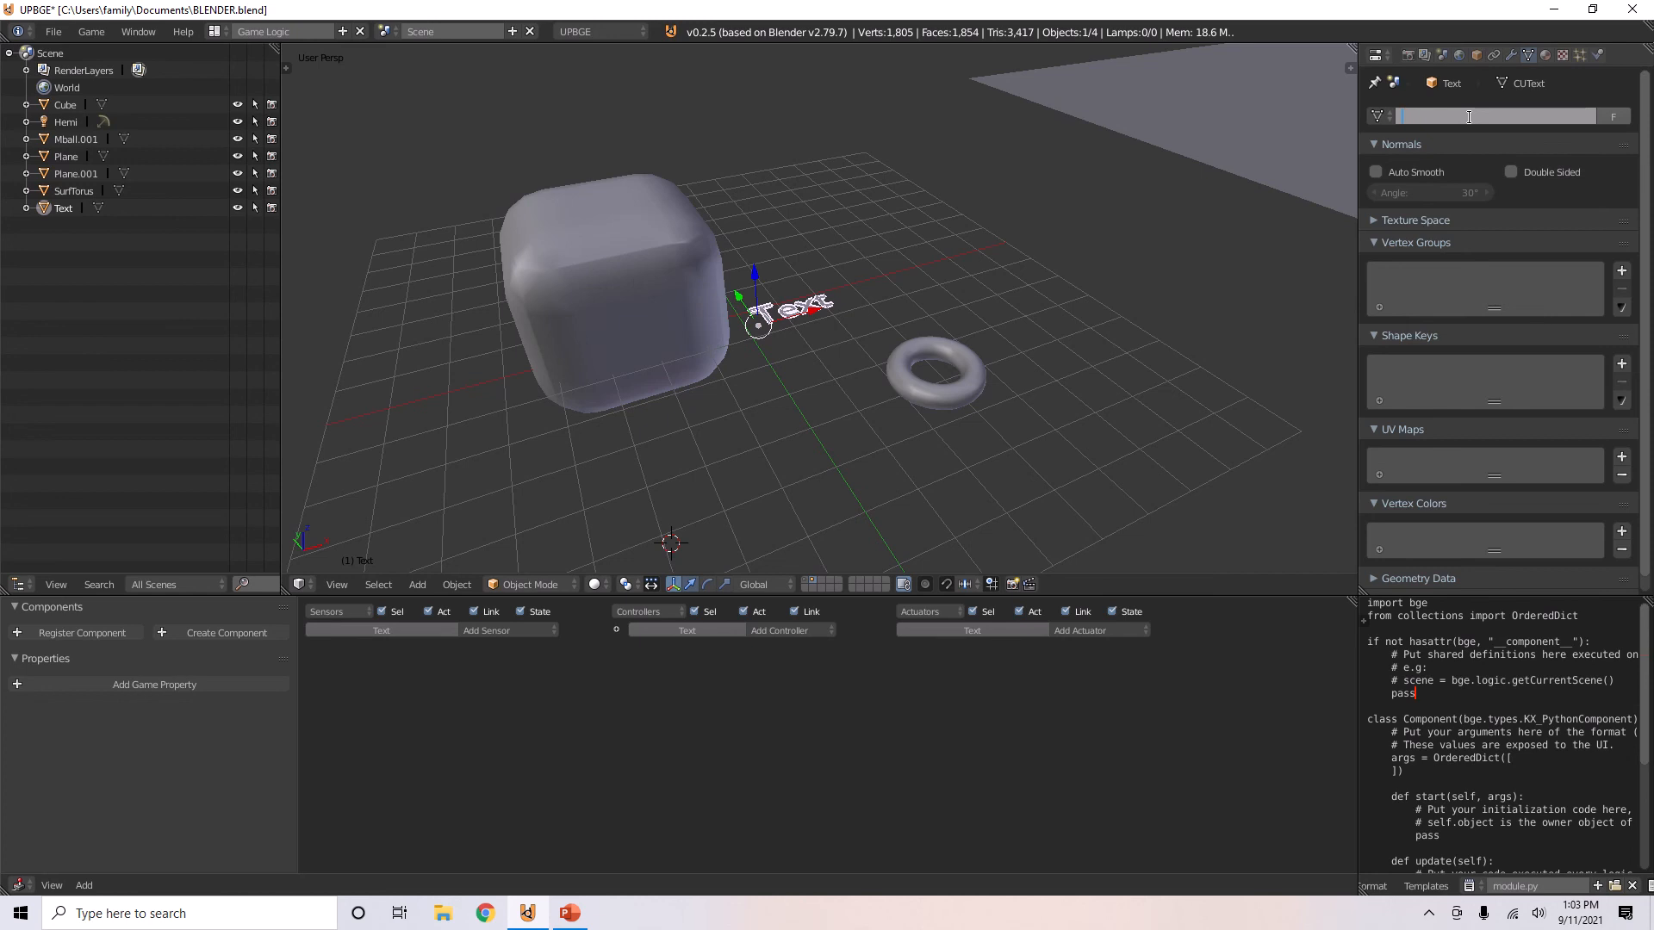
{"action": "type", "text": "text"}
{"action": "key", "text": "Return"}
- Scale up the text object and move it about 2.9 units along the X axis
{"action": "key", "text": "s"}
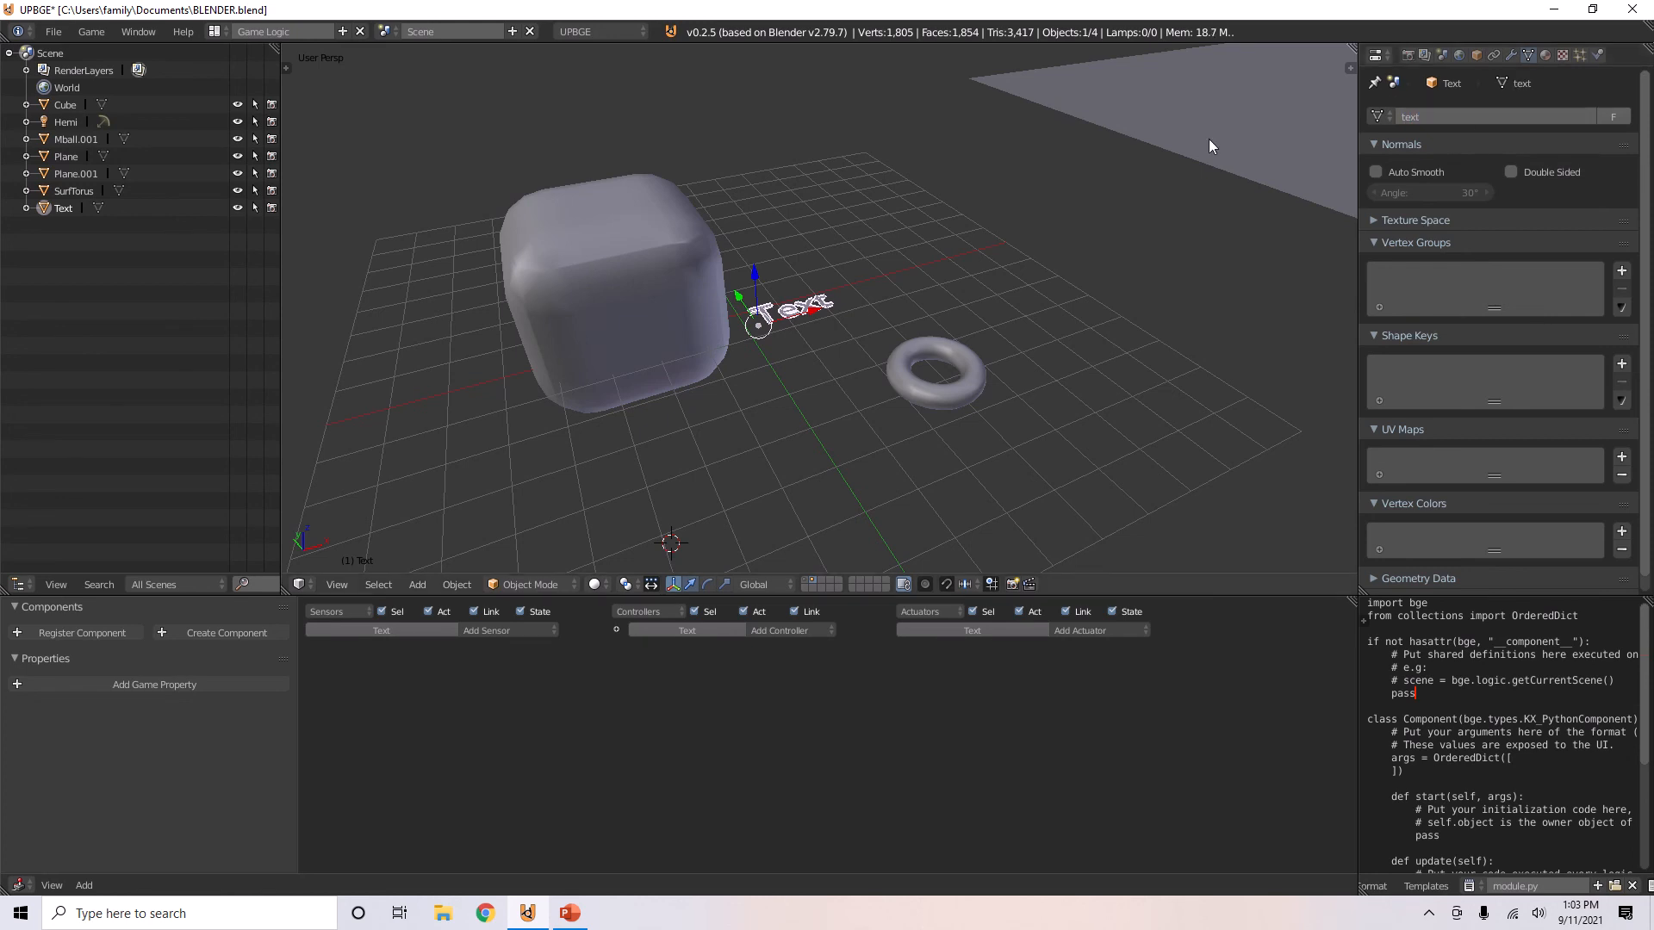
{"action": "scroll", "coordinate": [933, 231], "scroll_direction": "down", "scroll_amount": 3}
{"action": "left_click", "coordinate": [1270, 190]}
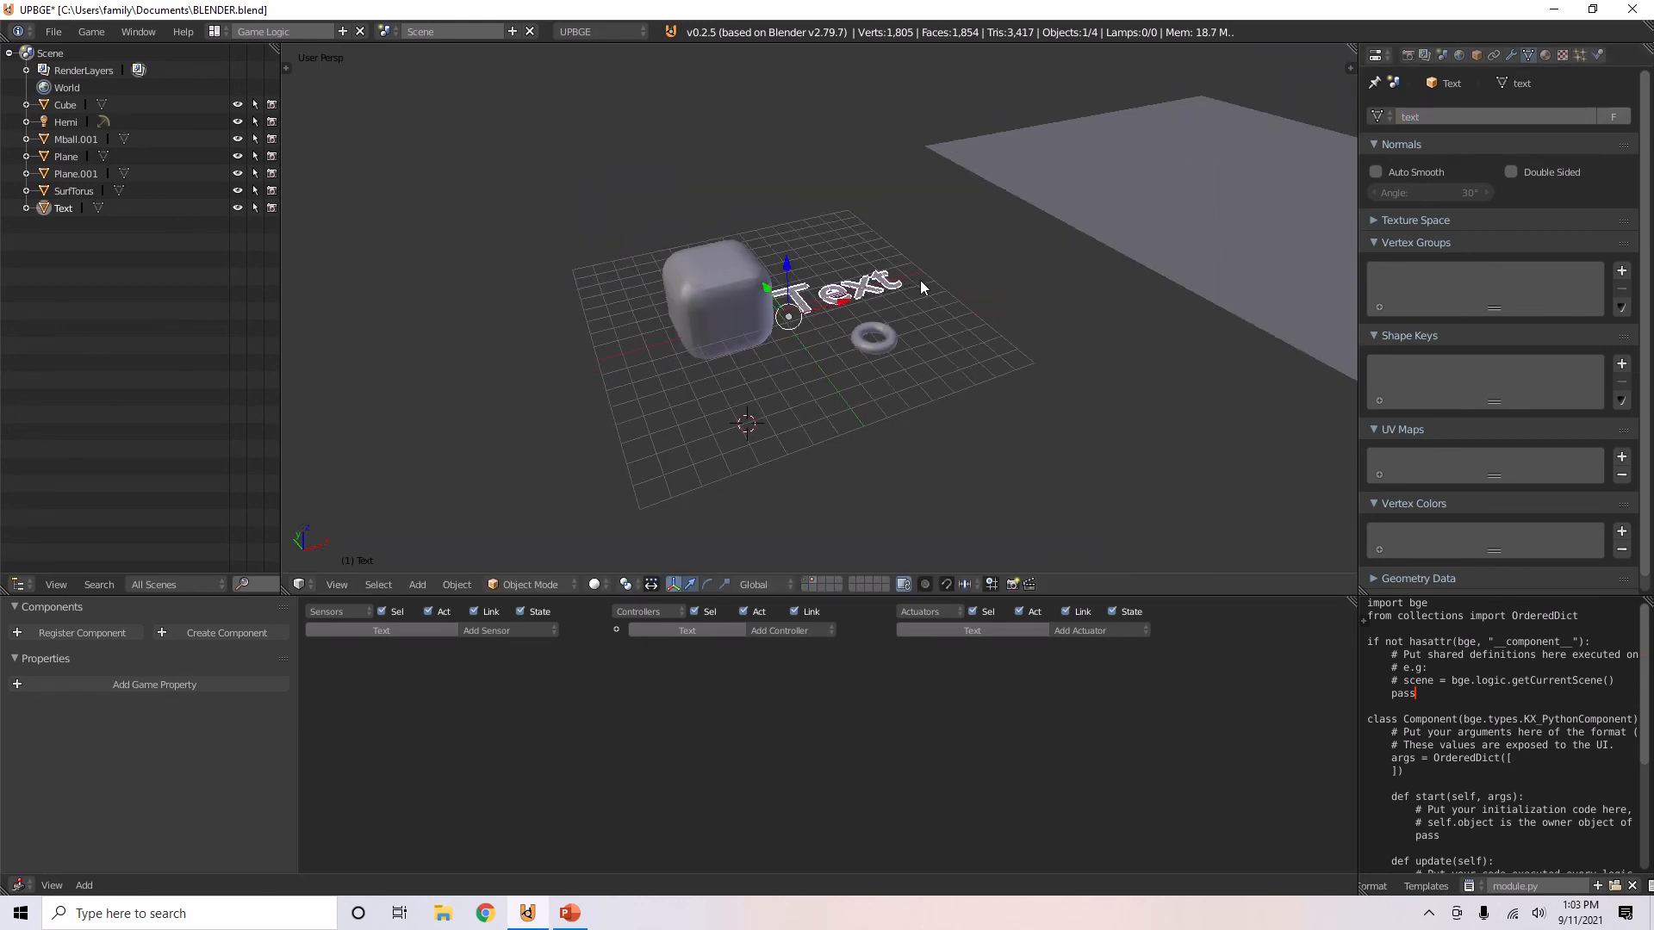
{"action": "left_click_drag", "start_coordinate": [848, 299], "coordinate": [901, 286]}
- Set the text object's origin to its geometry
{"action": "key", "text": "t"}
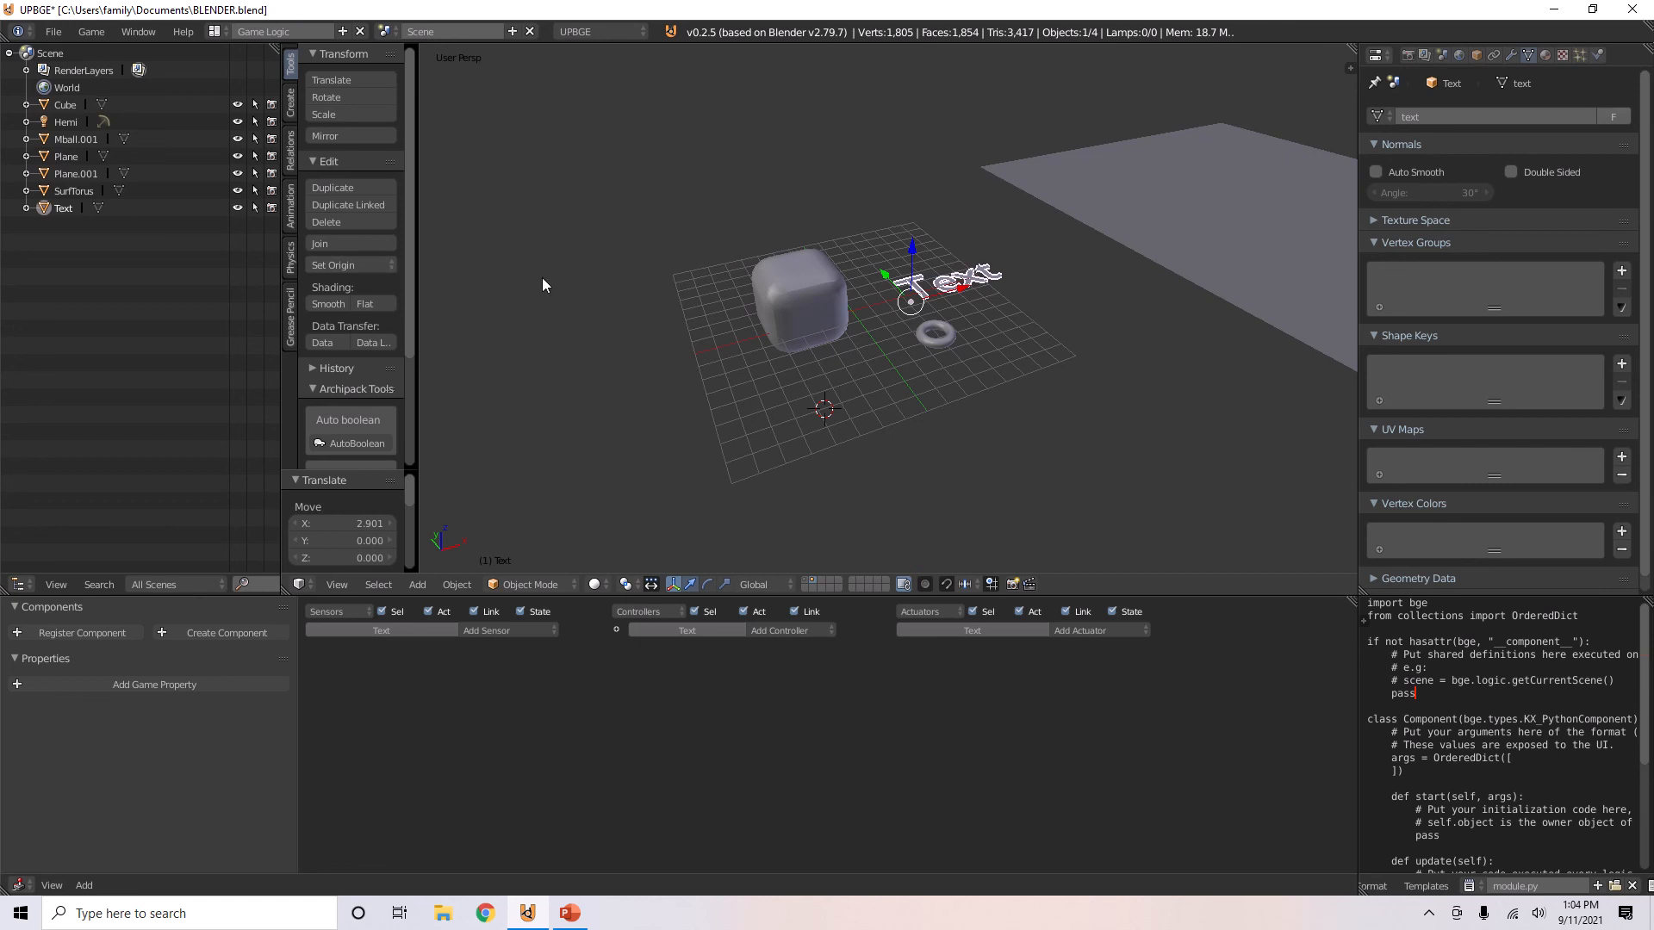
{"action": "left_click", "coordinate": [367, 267]}
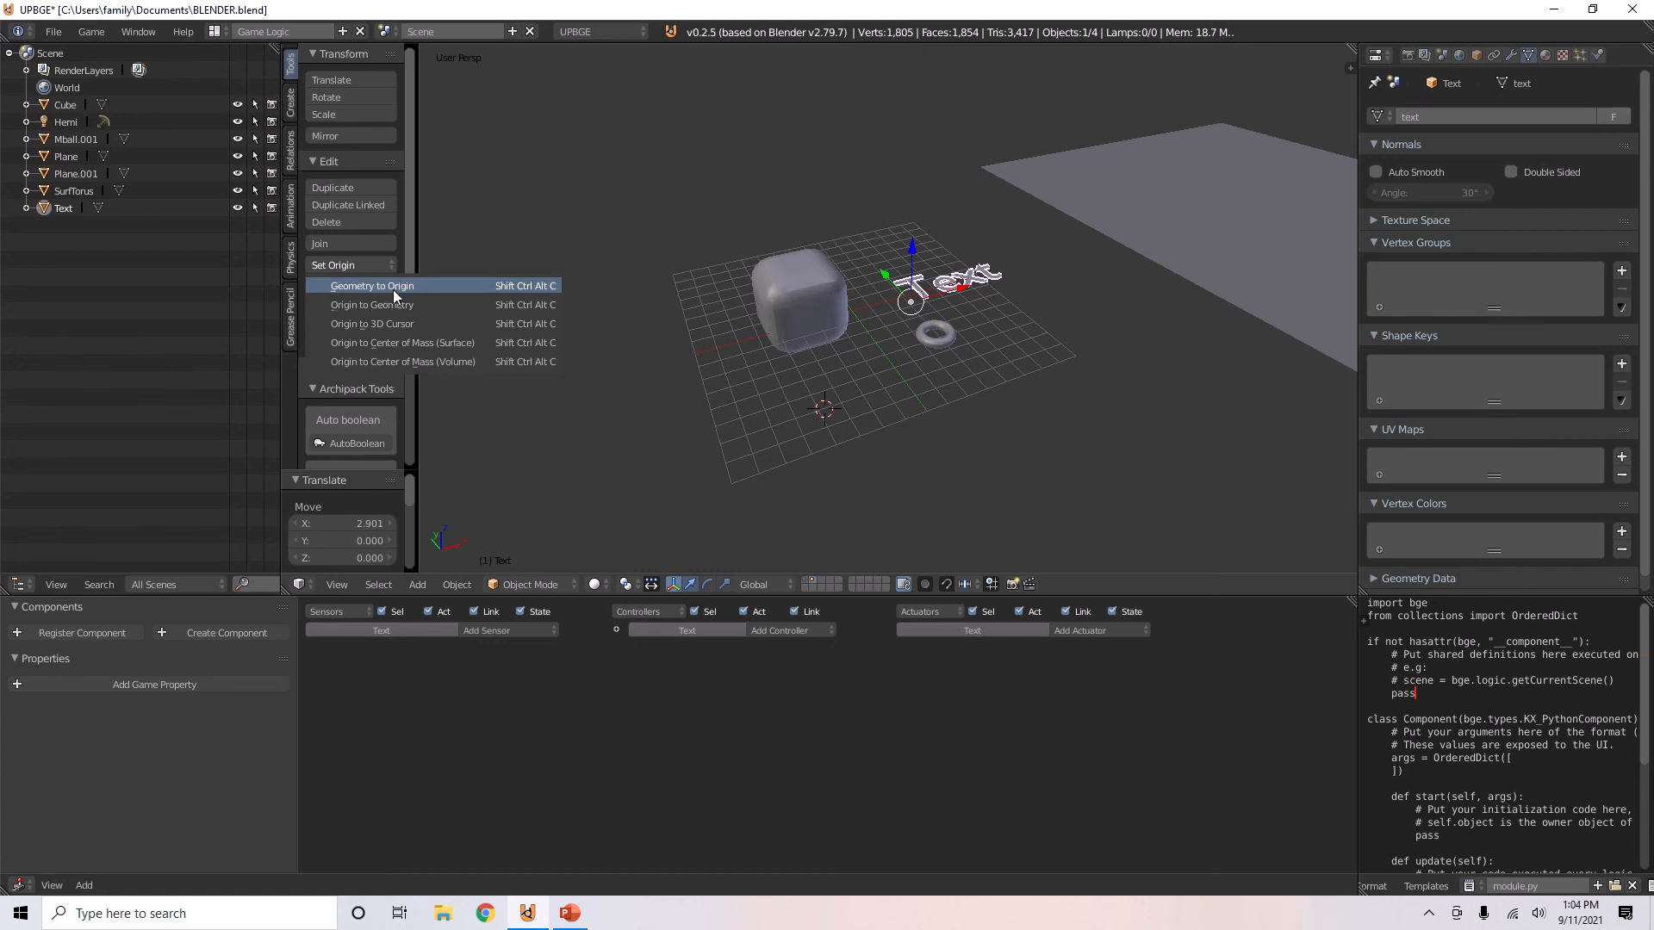
{"action": "left_click", "coordinate": [389, 303]}
{"action": "key", "text": "t"}
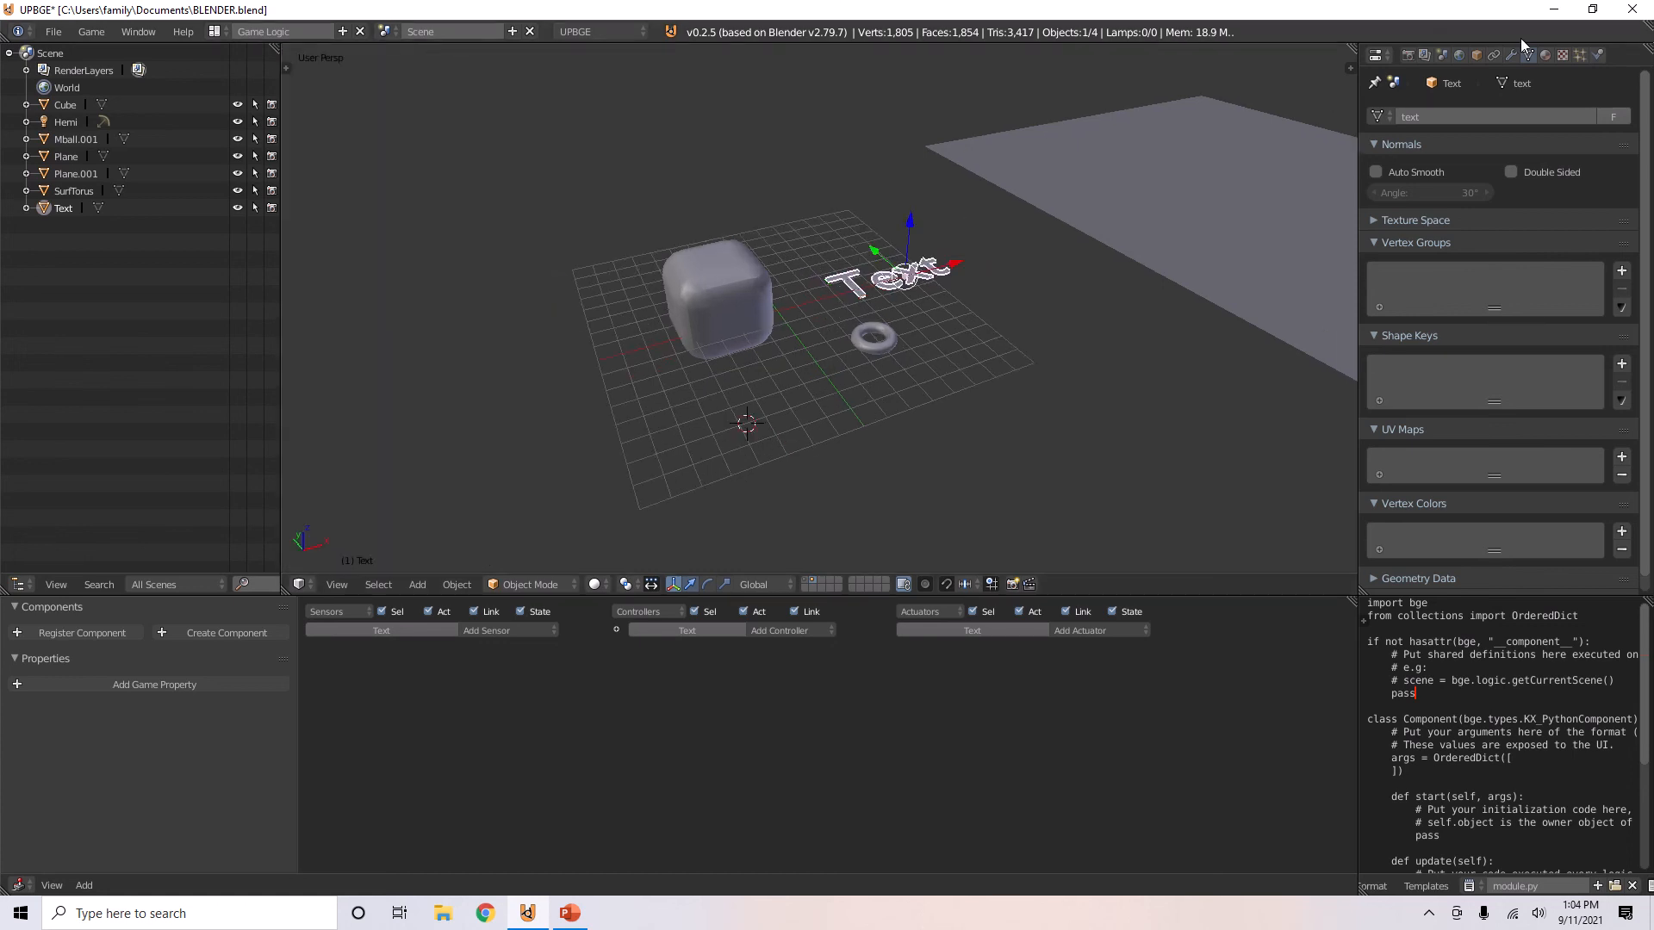
- Expand the text object's Collision Bounds physics settings and apply the object's scale
{"action": "left_click", "coordinate": [1599, 53]}
{"action": "left_click", "coordinate": [1398, 446]}
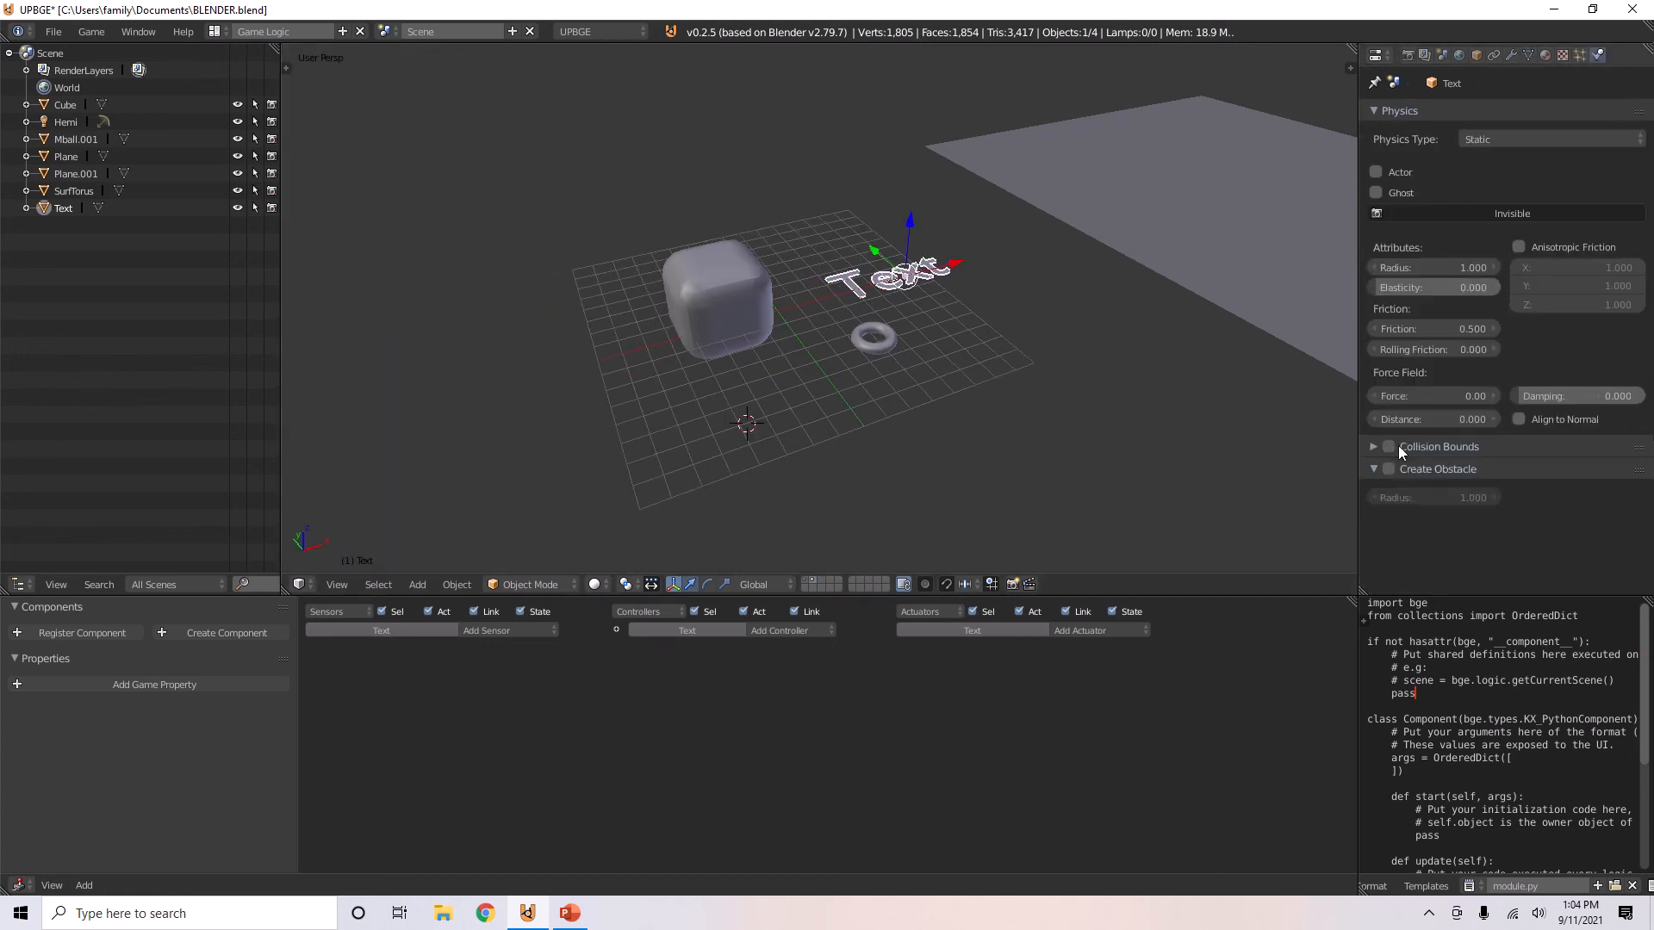
{"action": "left_click", "coordinate": [1392, 446]}
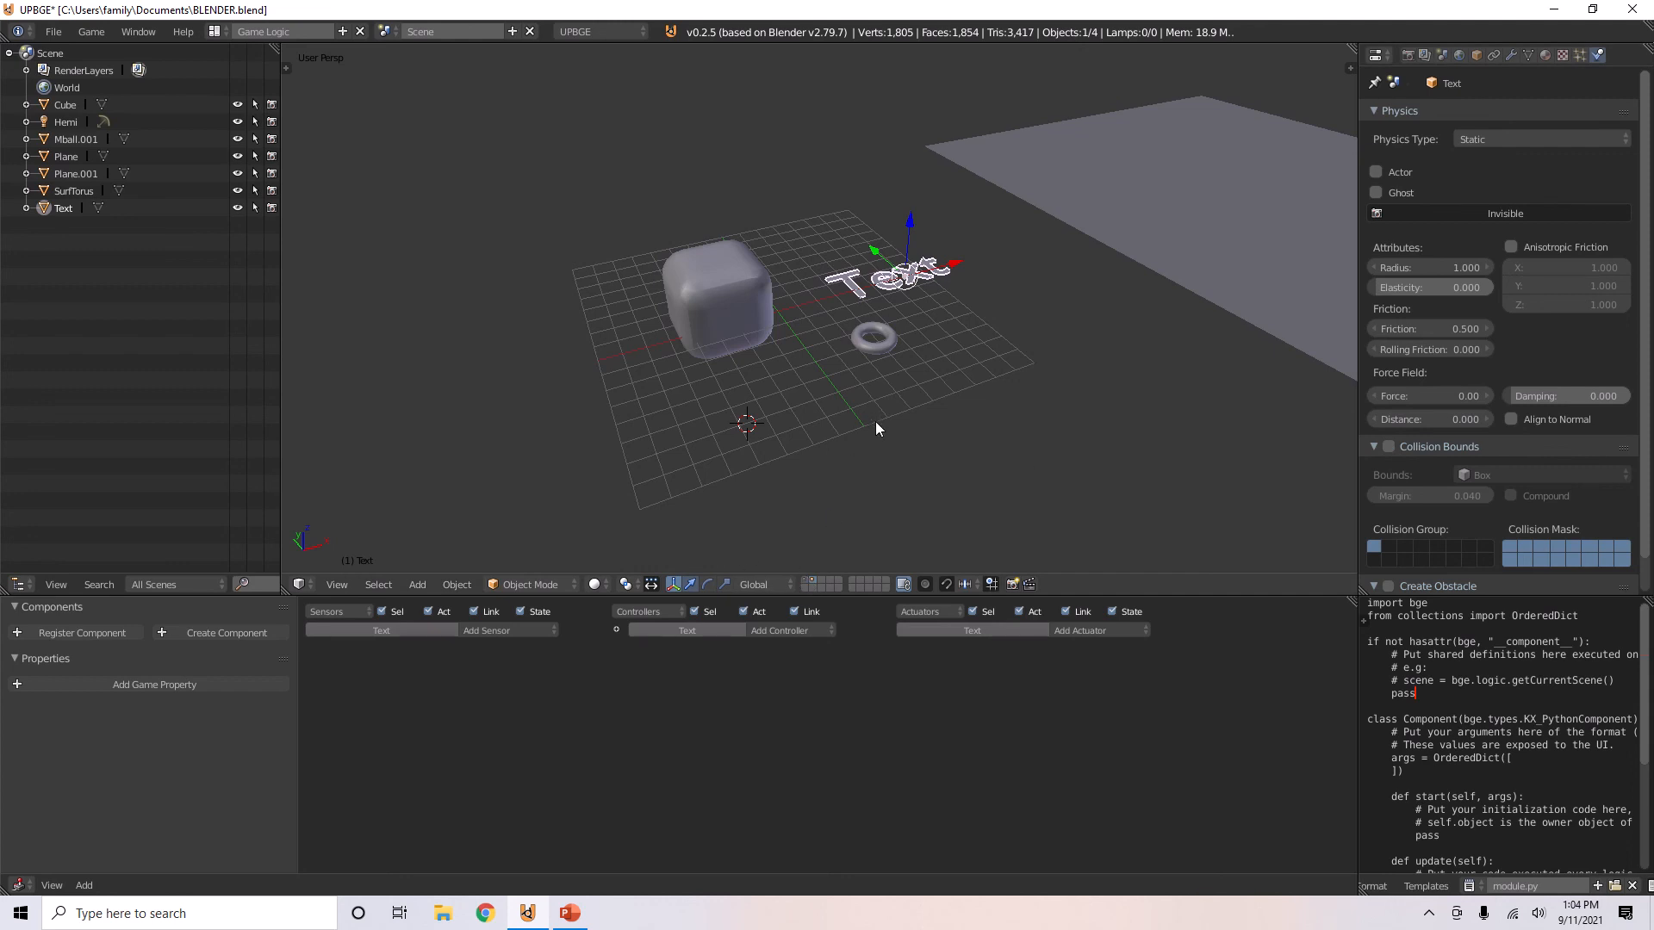
{"action": "key", "text": "ctrl+a"}
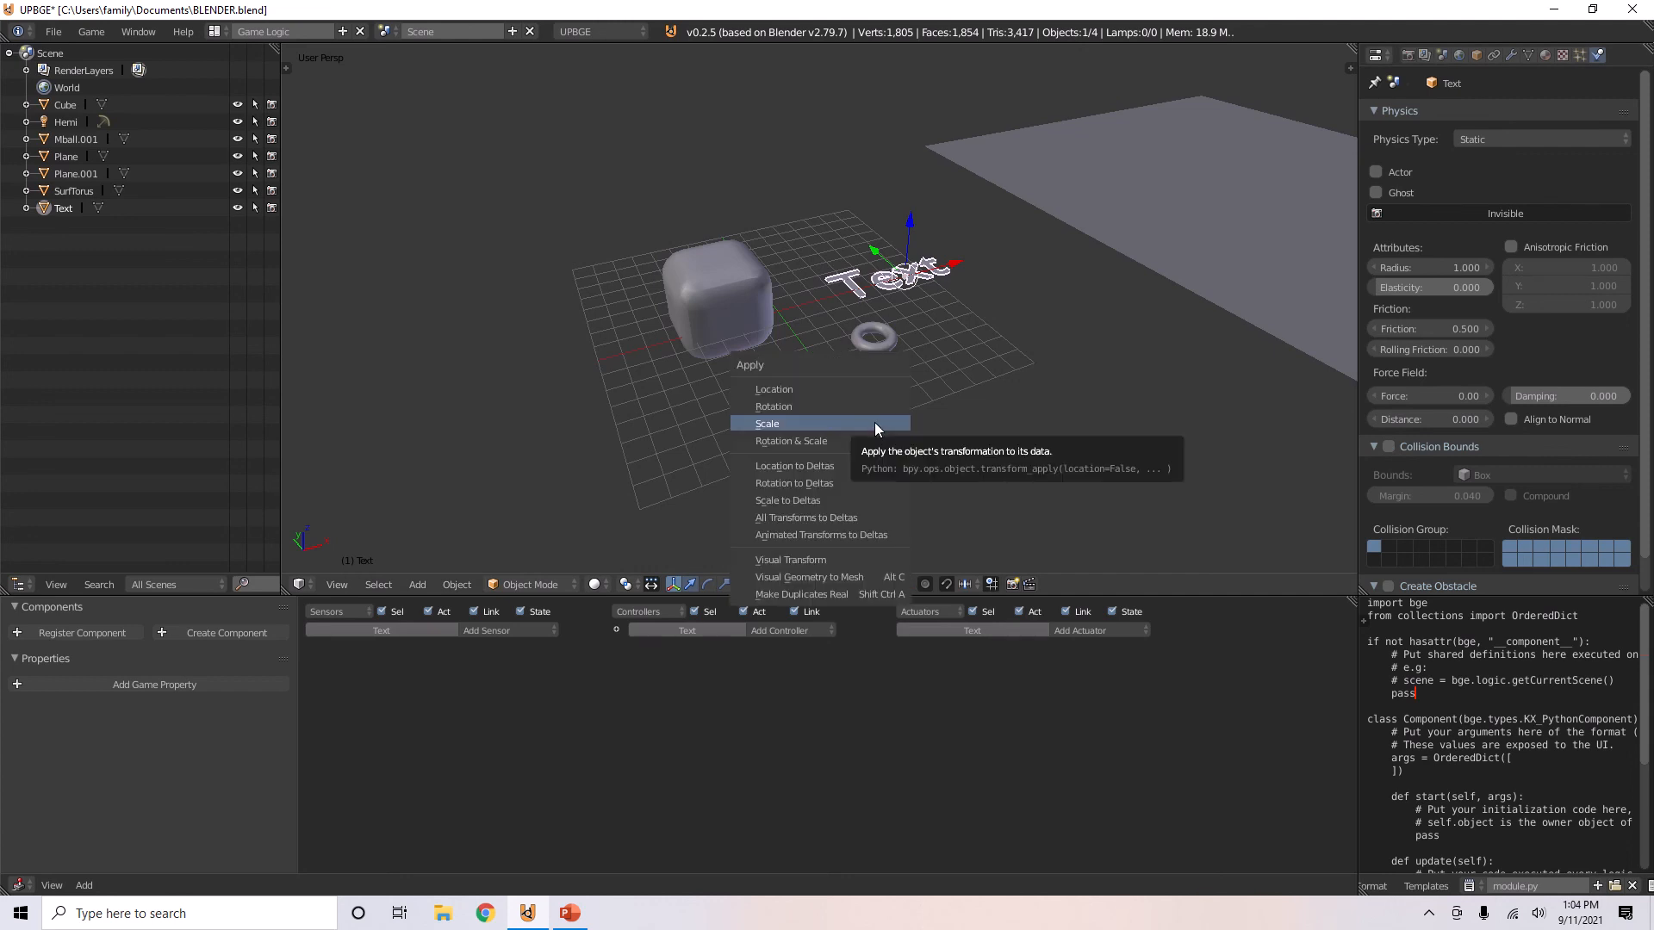
{"action": "left_click", "coordinate": [875, 423]}
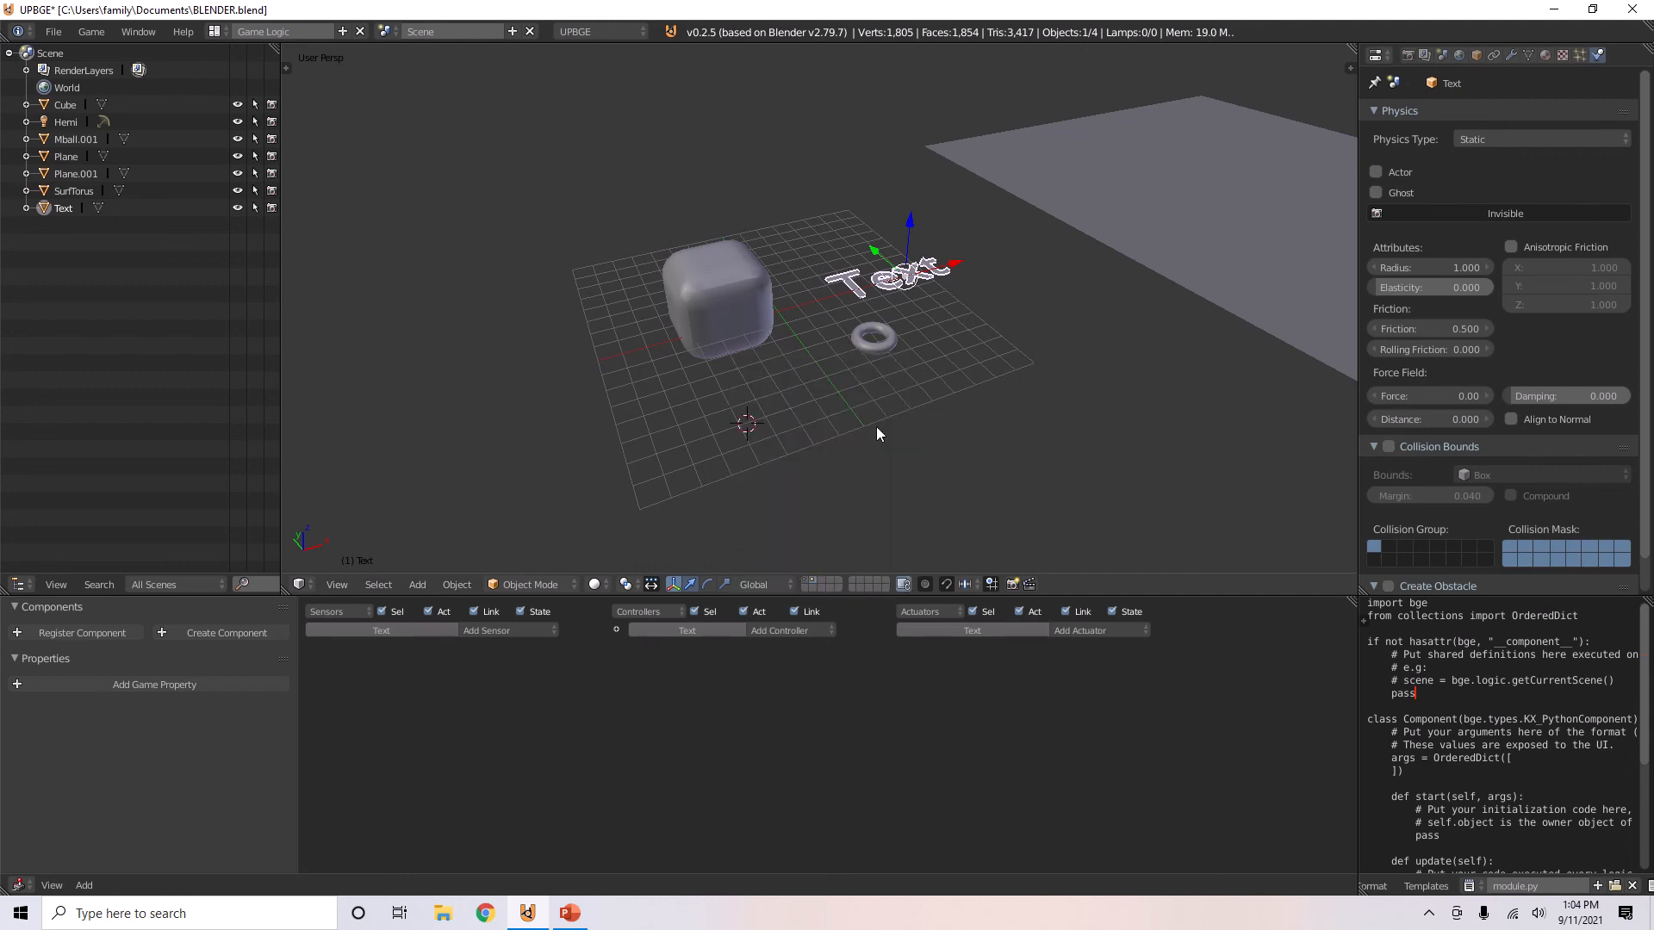
- Show the layer with the small plane, set the plane's Replace Mesh actuator to the "box" mesh and test-run the game
{"action": "left_click", "coordinate": [806, 579]}
{"action": "scroll", "coordinate": [849, 397], "scroll_direction": "down", "scroll_amount": 5}
{"action": "middle_click_drag", "start_coordinate": [850, 398], "coordinate": [882, 388]}
{"action": "scroll", "coordinate": [879, 396], "scroll_direction": "up", "scroll_amount": 3}
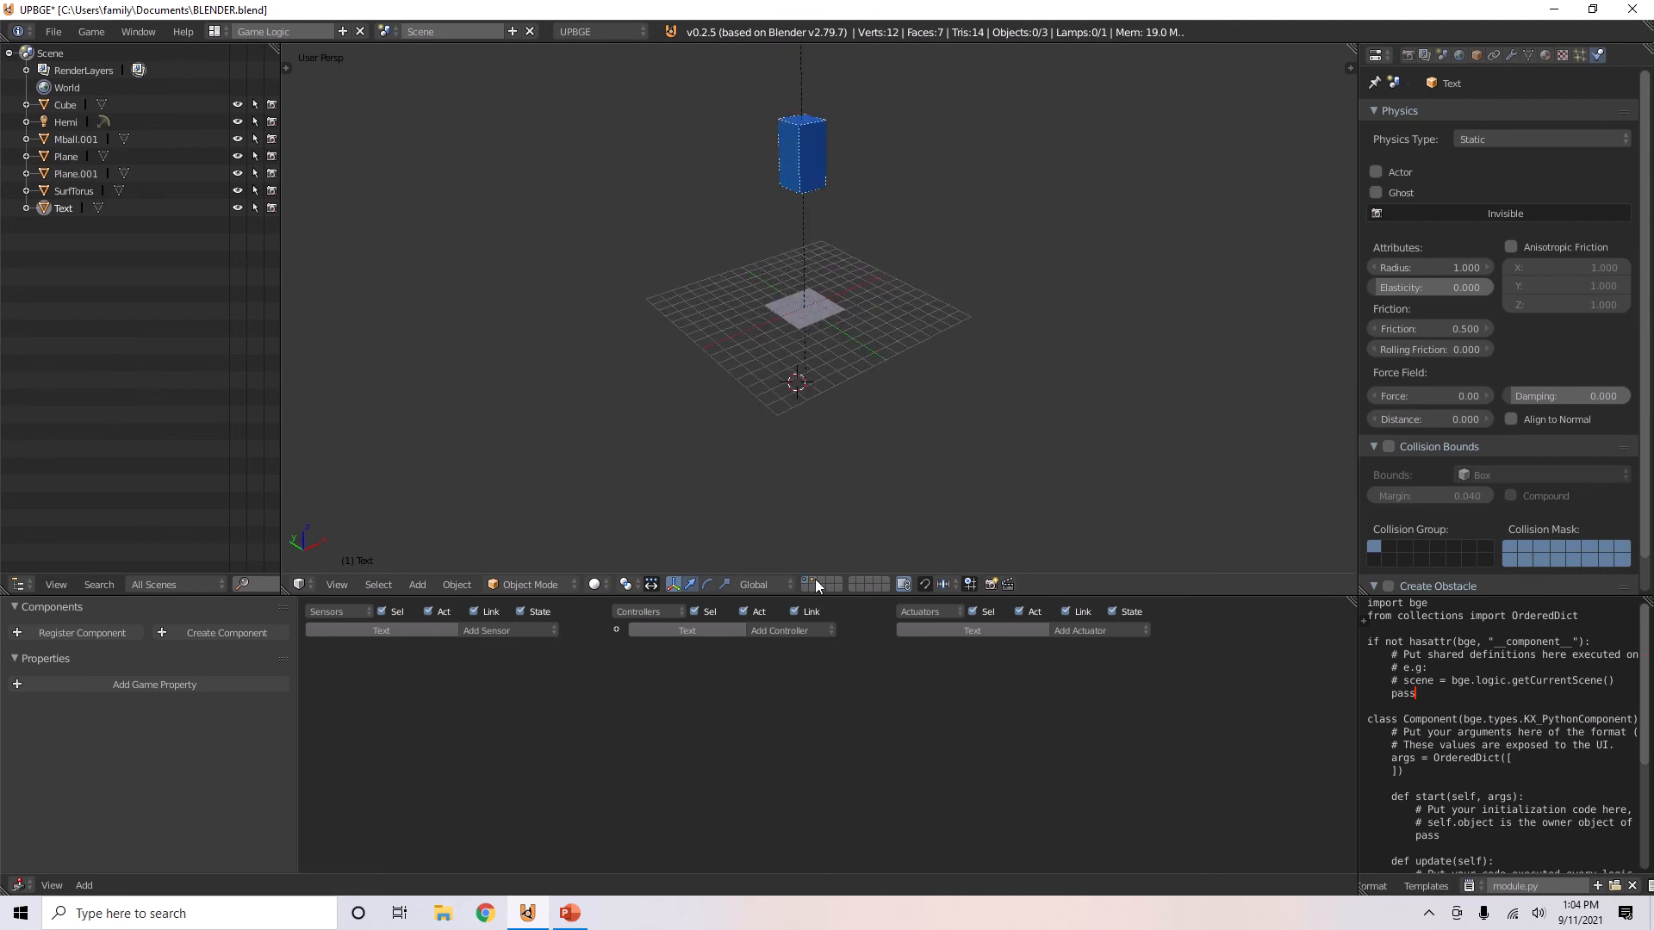
{"action": "right_click", "coordinate": [813, 307]}
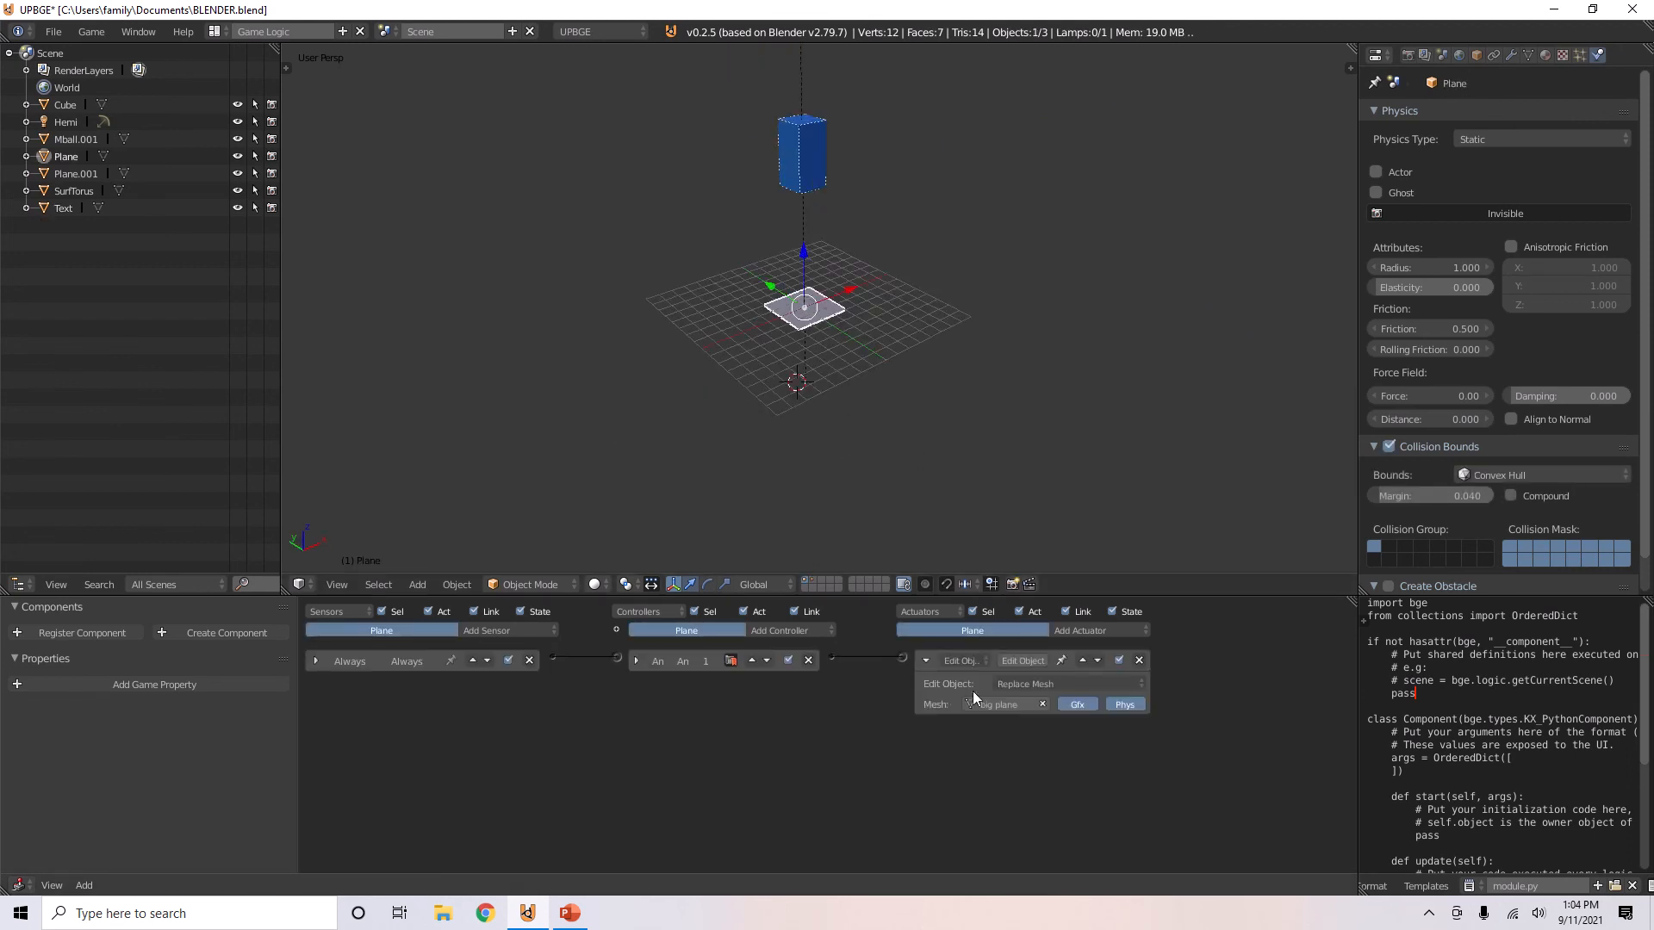
{"action": "left_click", "coordinate": [973, 691]}
{"action": "left_click", "coordinate": [991, 742]}
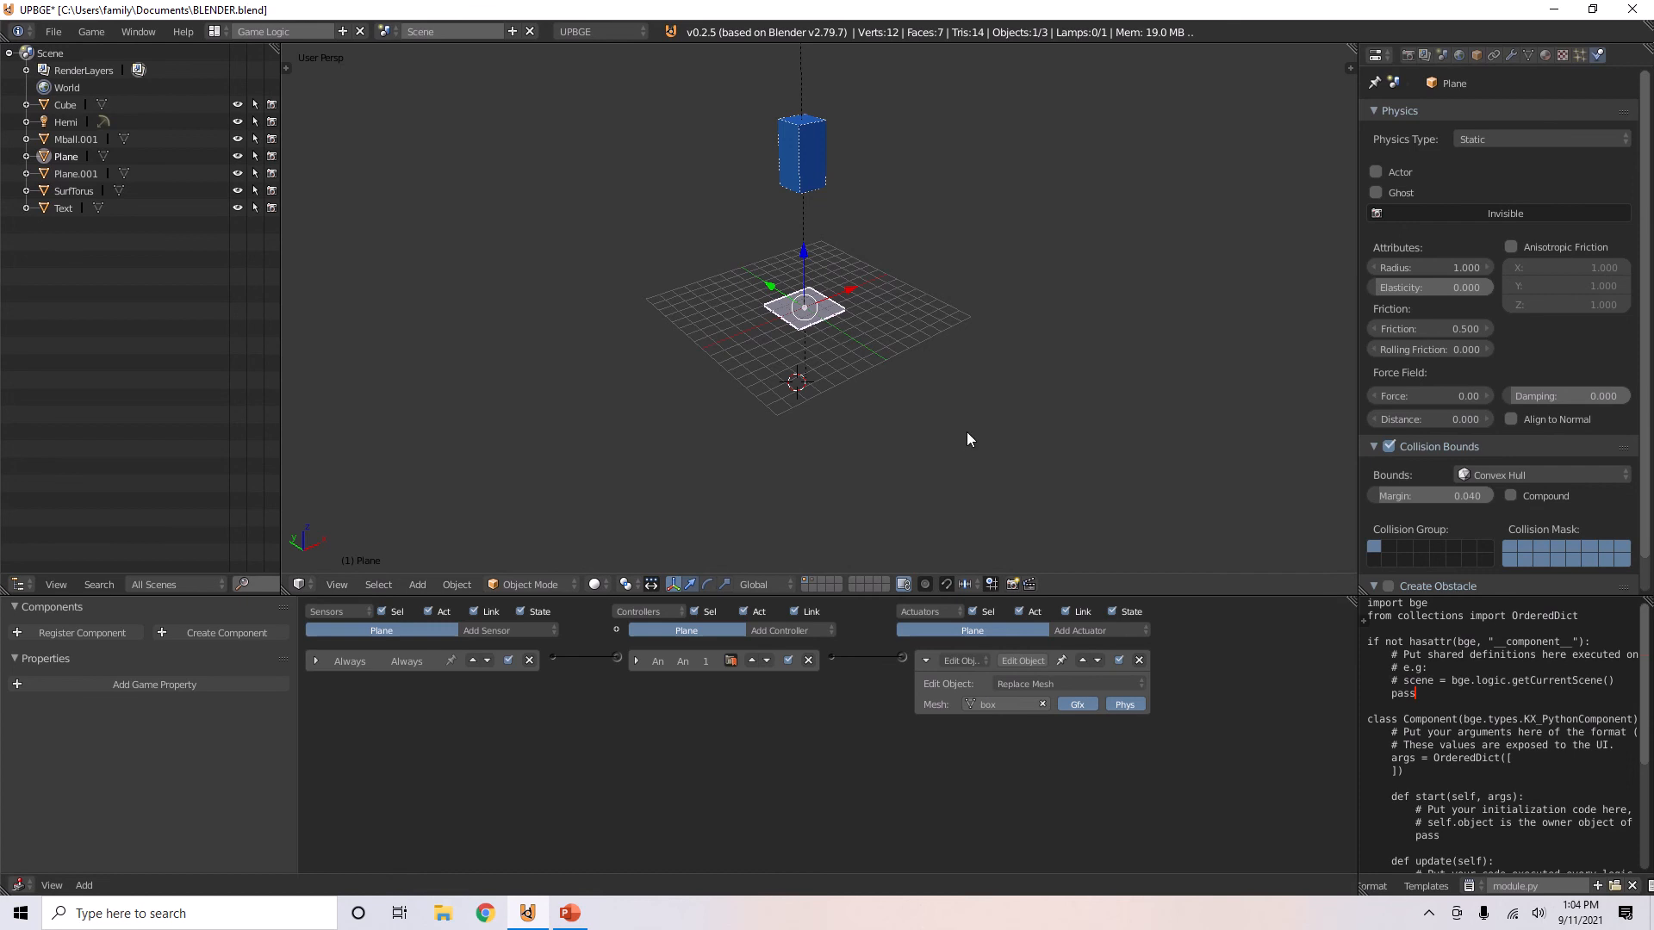
{"action": "key", "text": "p"}
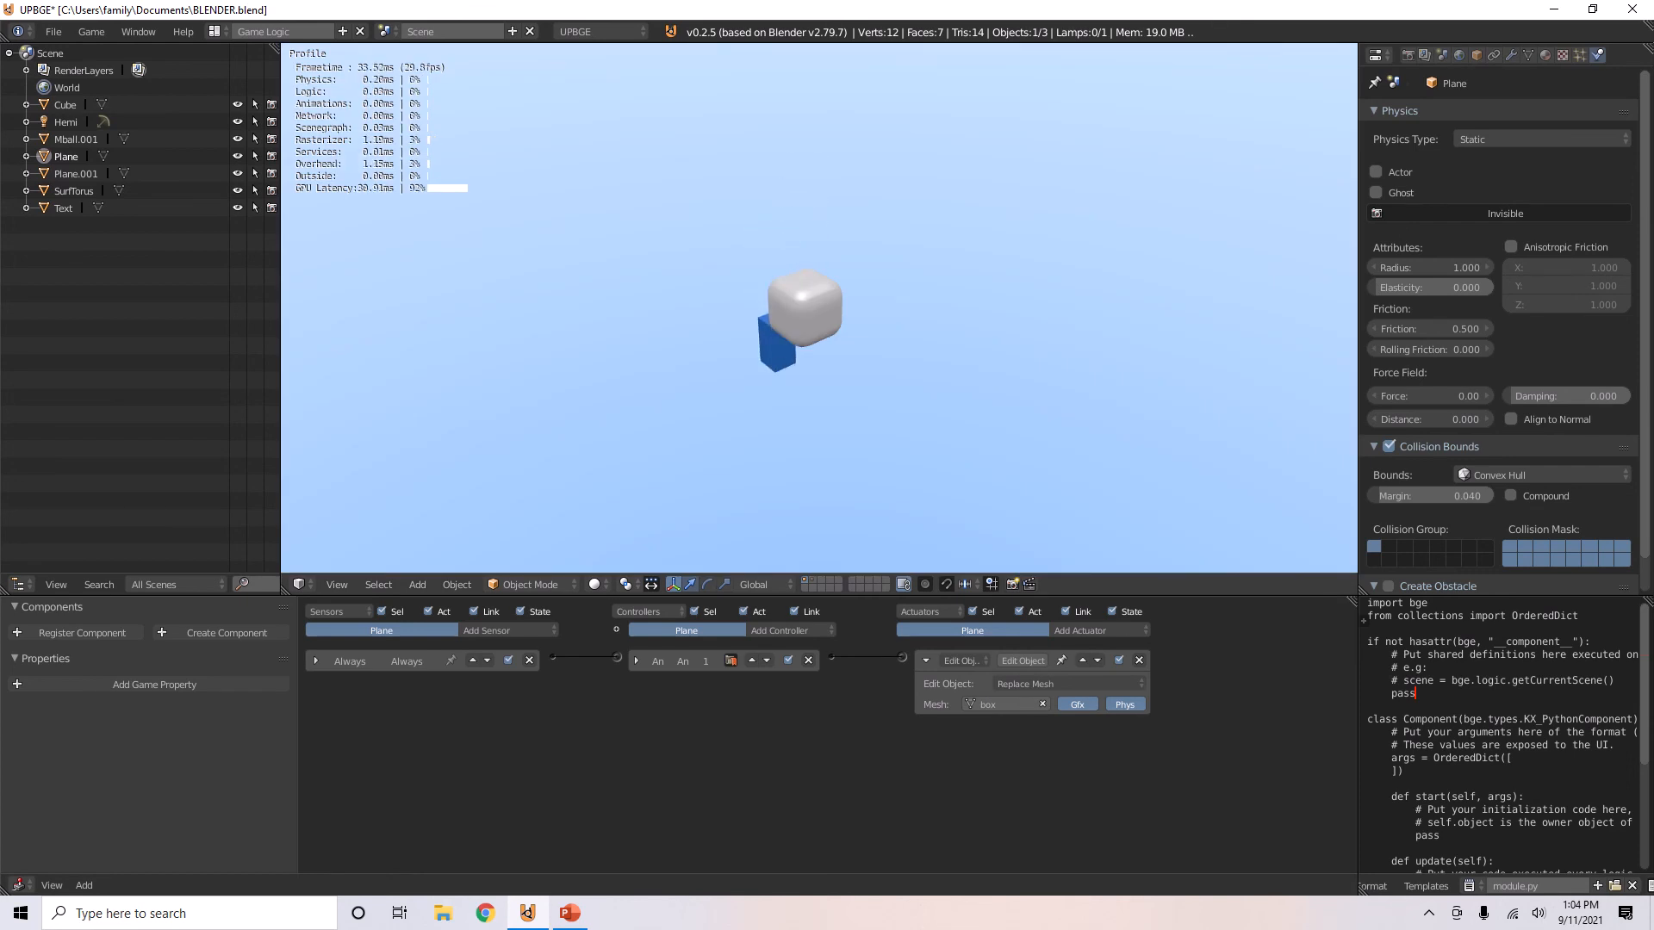
{"action": "key", "text": "Escape"}
- Set the plane's Replace Mesh actuator to the "text" mesh and run the game twice to test the collision
{"action": "left_click", "coordinate": [974, 705]}
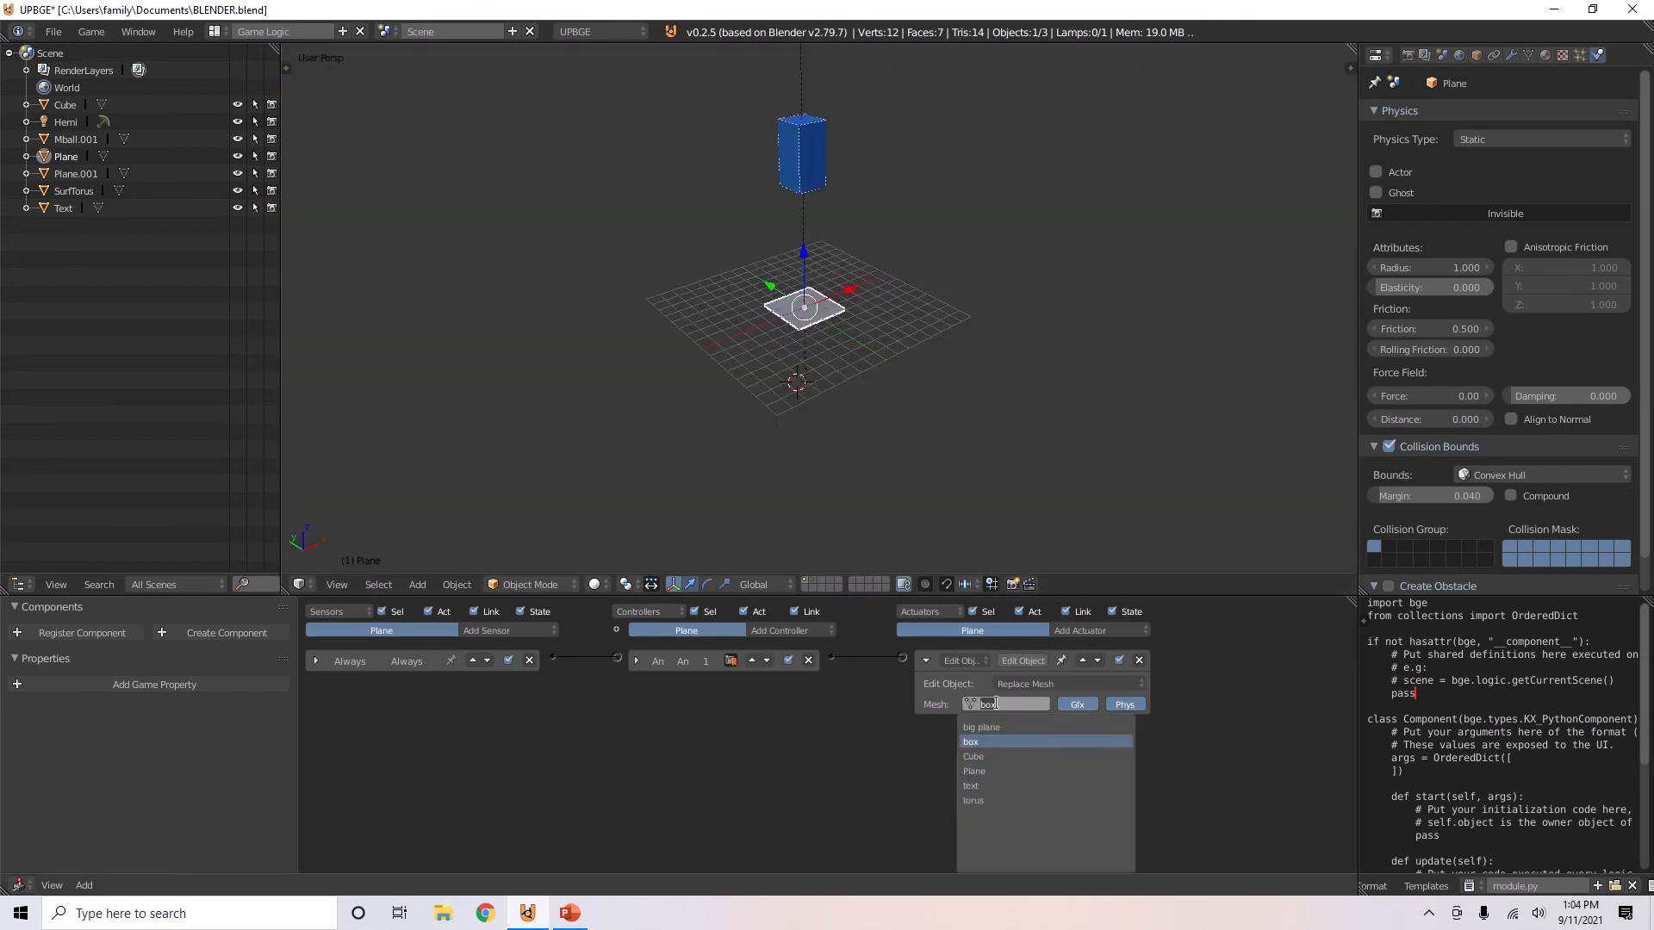
{"action": "left_click", "coordinate": [1004, 784]}
{"action": "key", "text": "p"}
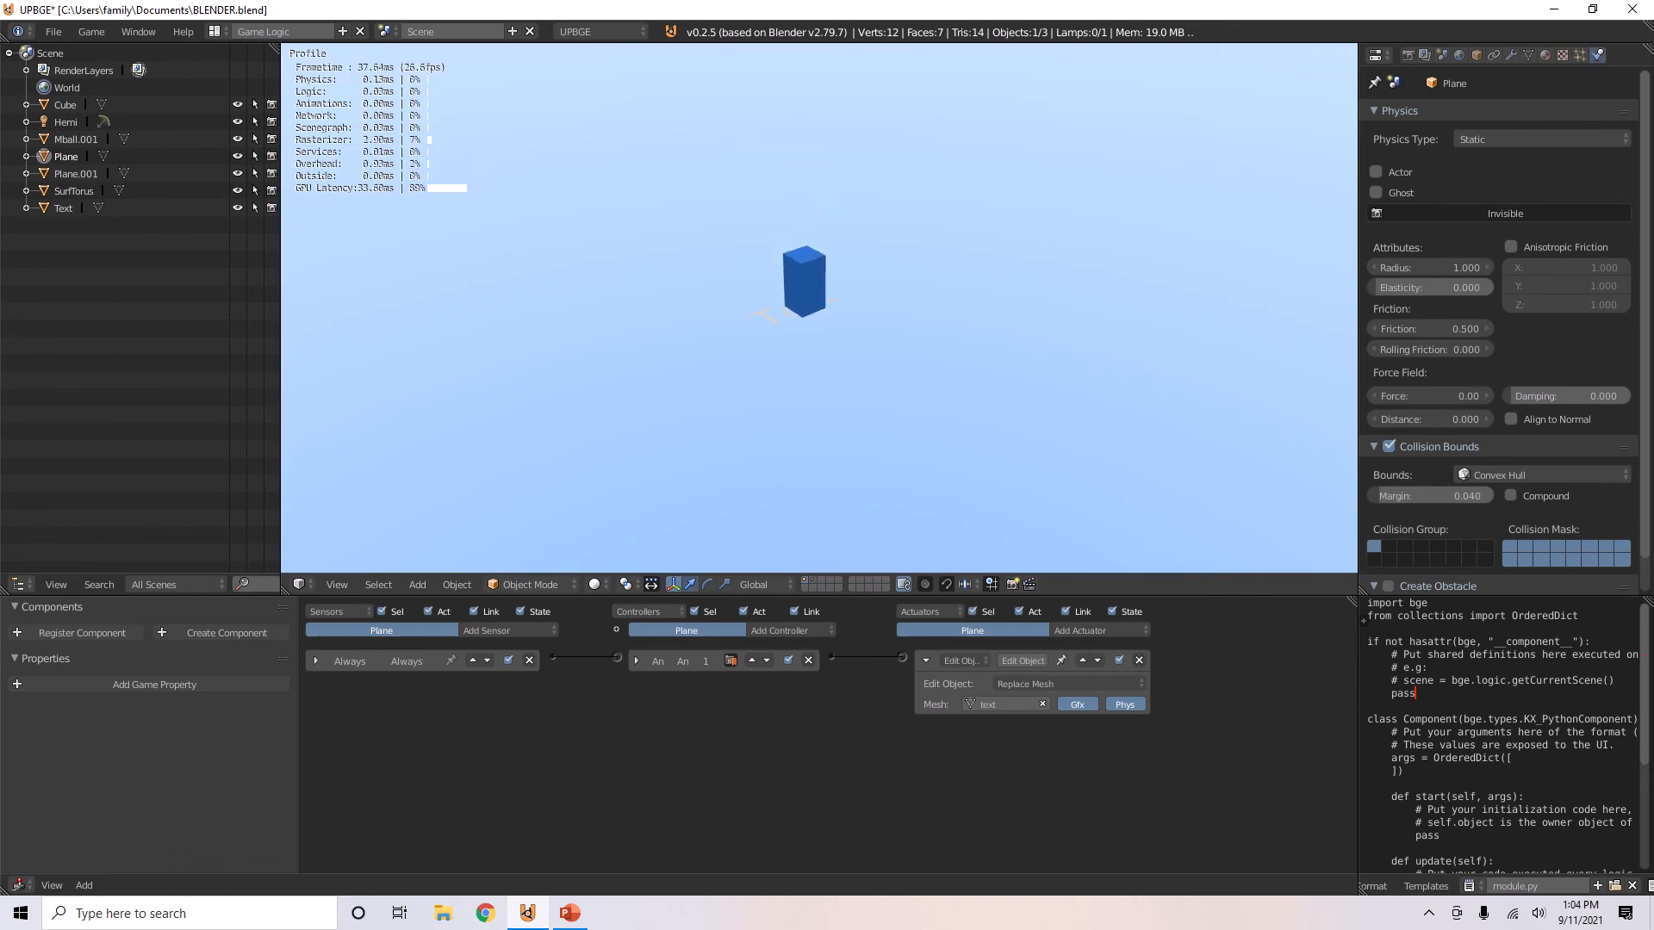
{"action": "key", "text": "Escape"}
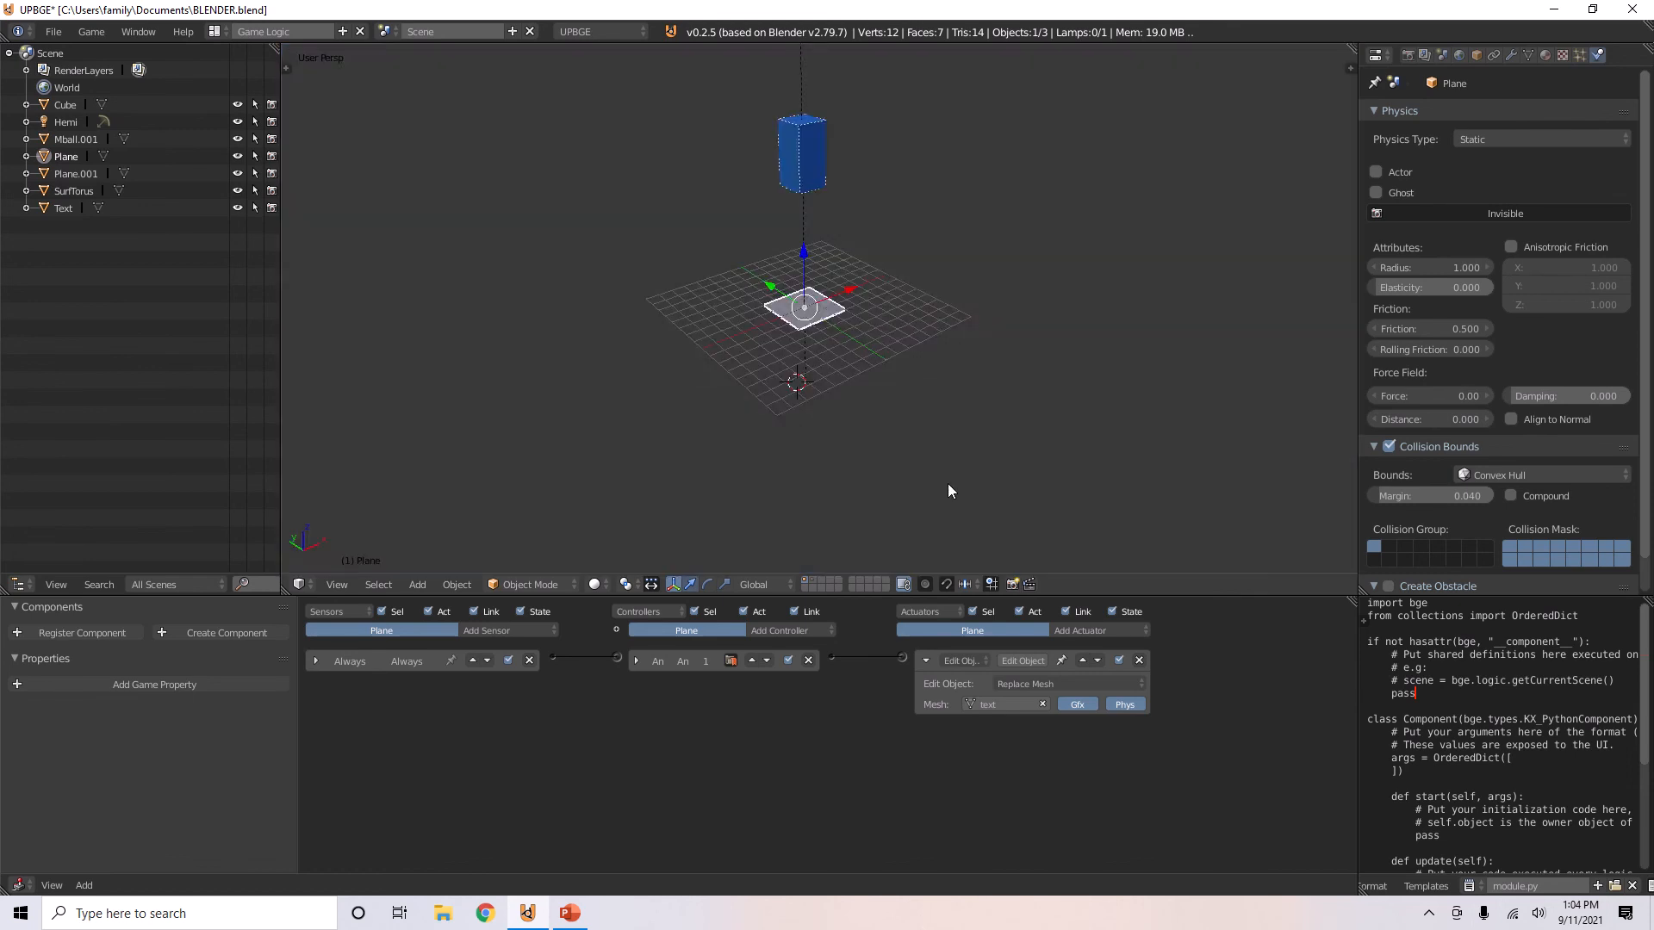
{"action": "key", "text": "p"}
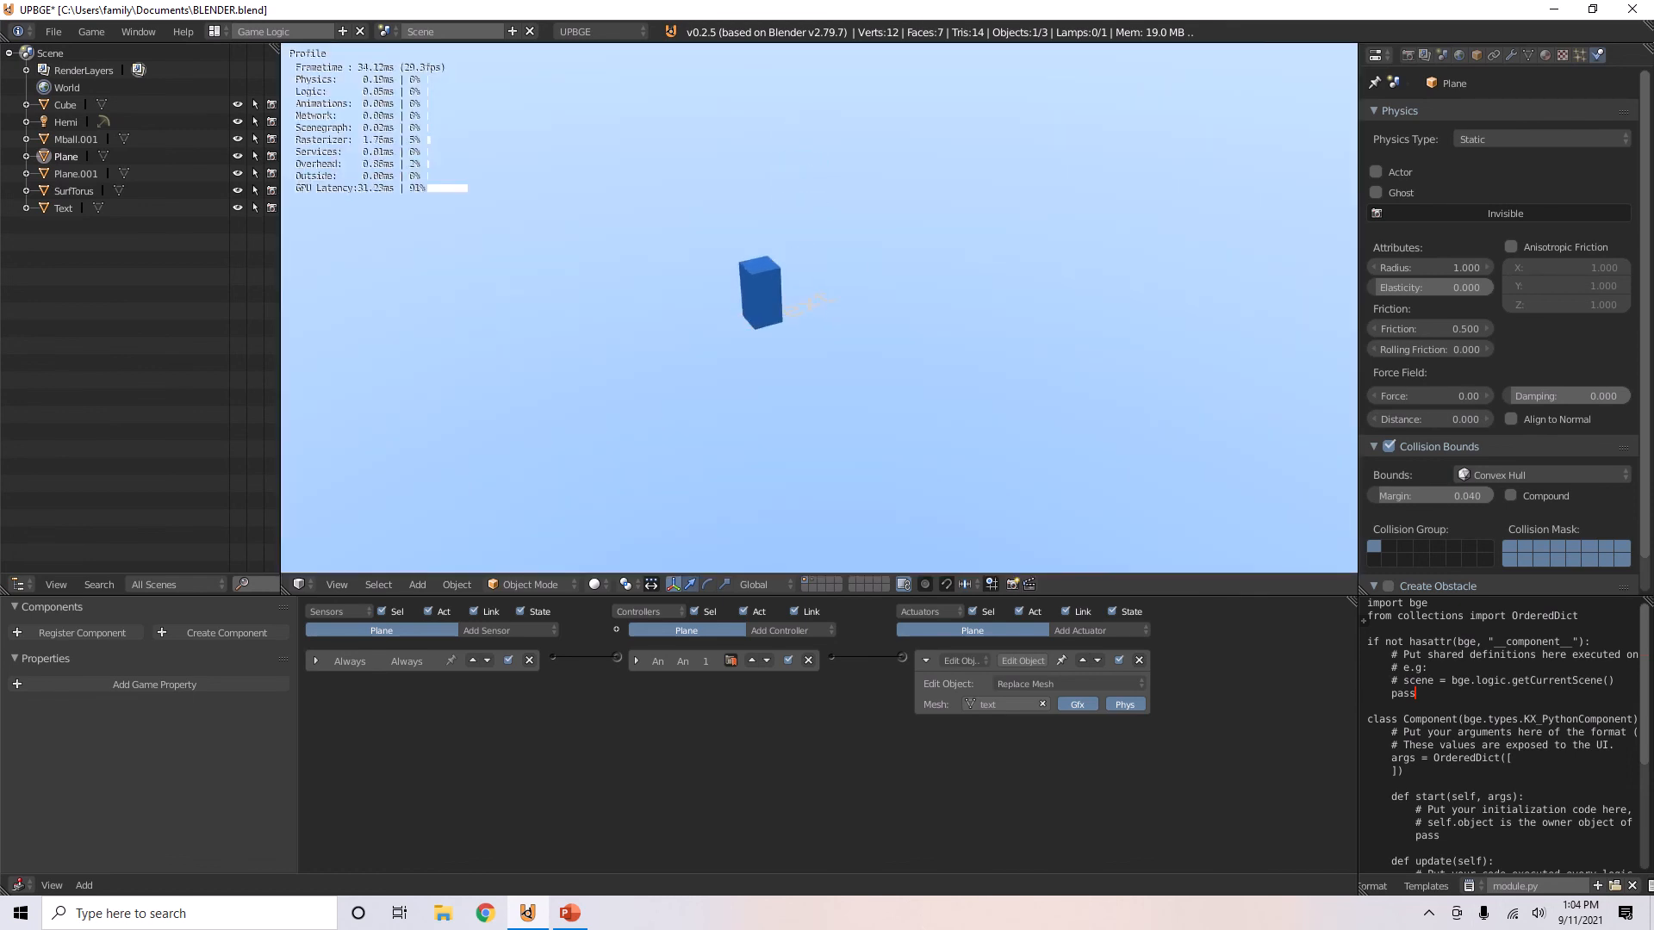
{"action": "key", "text": "Escape"}
- Set the plane's Replace Mesh actuator to the "torus" mesh and test-run the game
{"action": "left_click", "coordinate": [999, 705]}
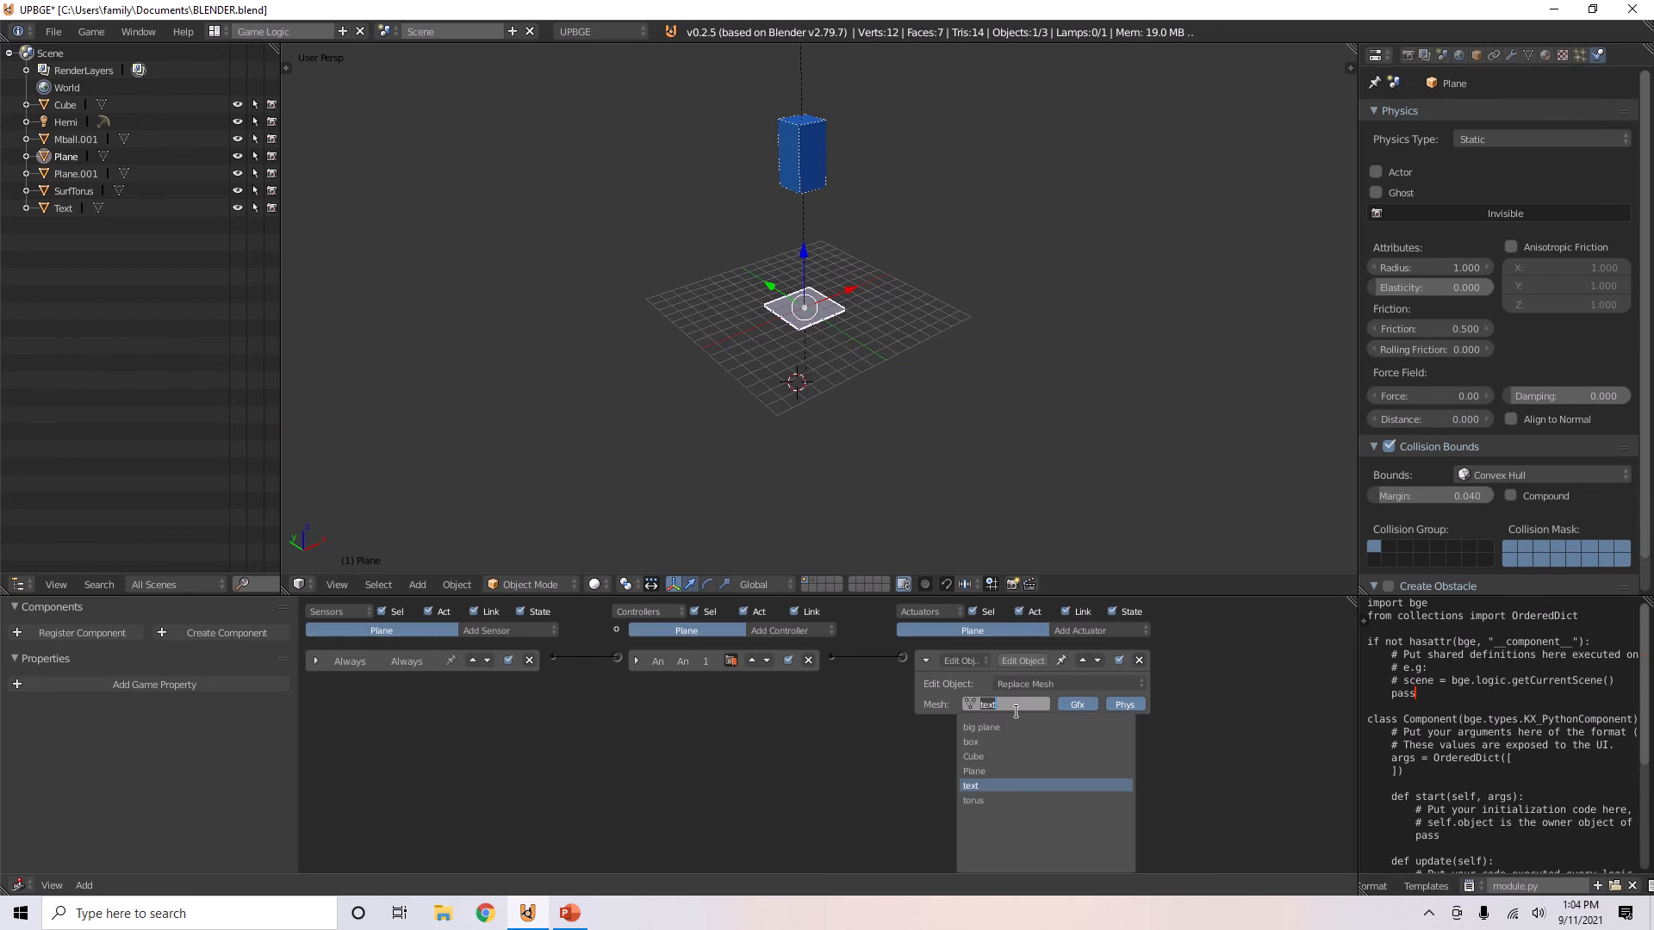
{"action": "left_click", "coordinate": [1010, 801]}
{"action": "key", "text": "p"}
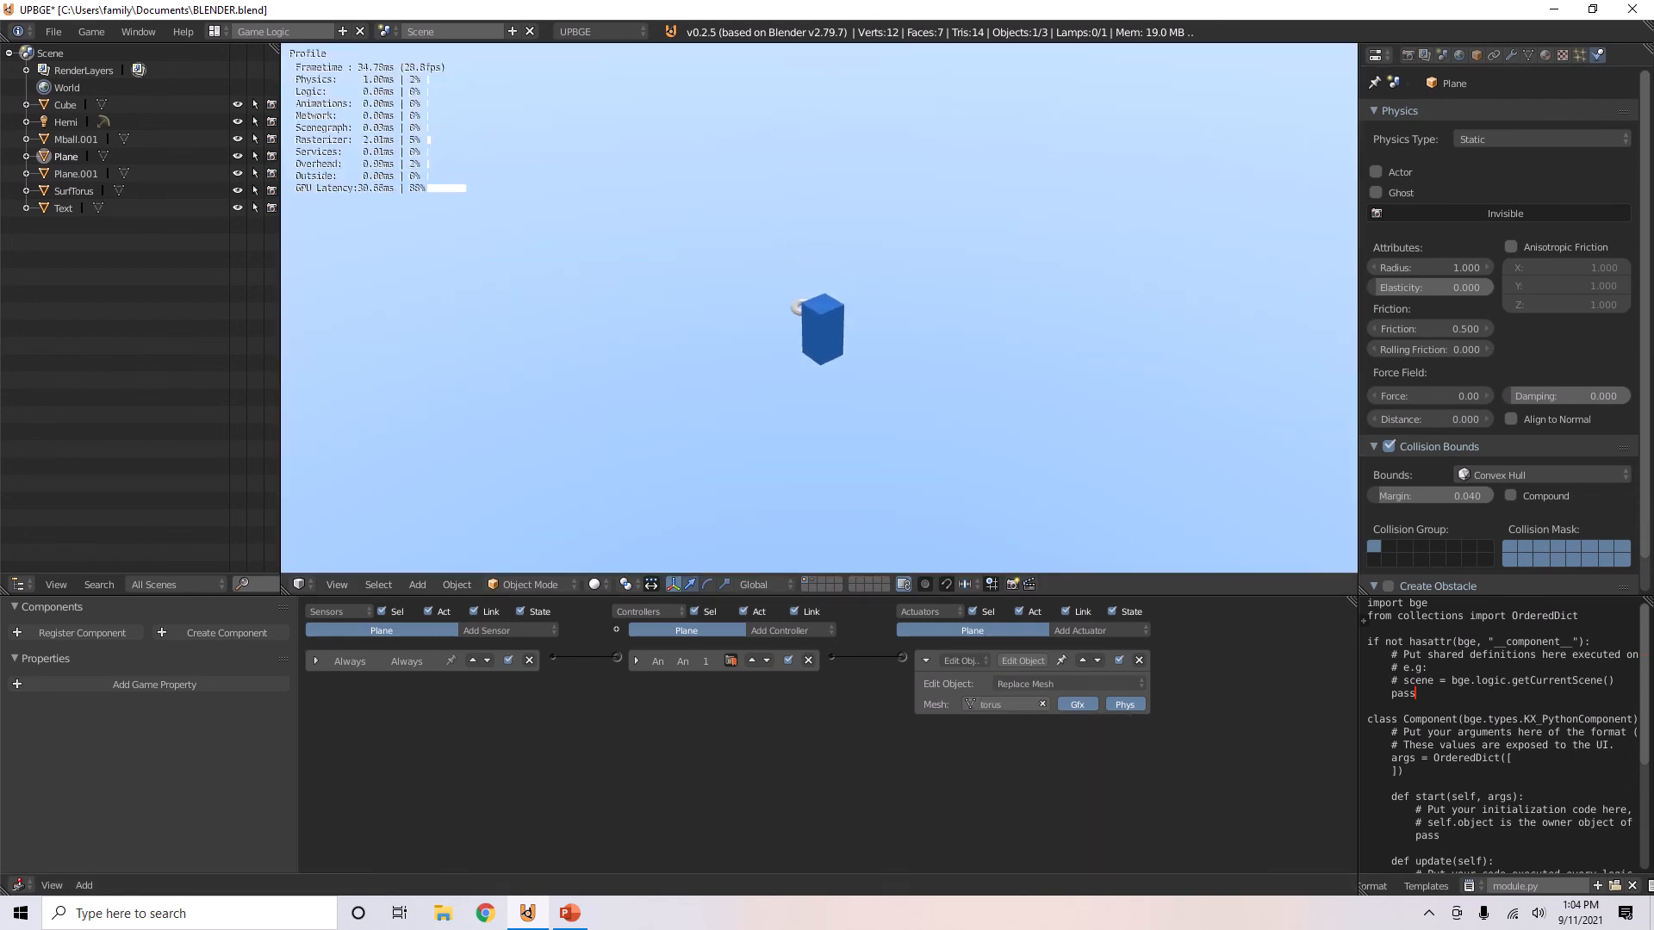
{"action": "key", "text": "Escape"}
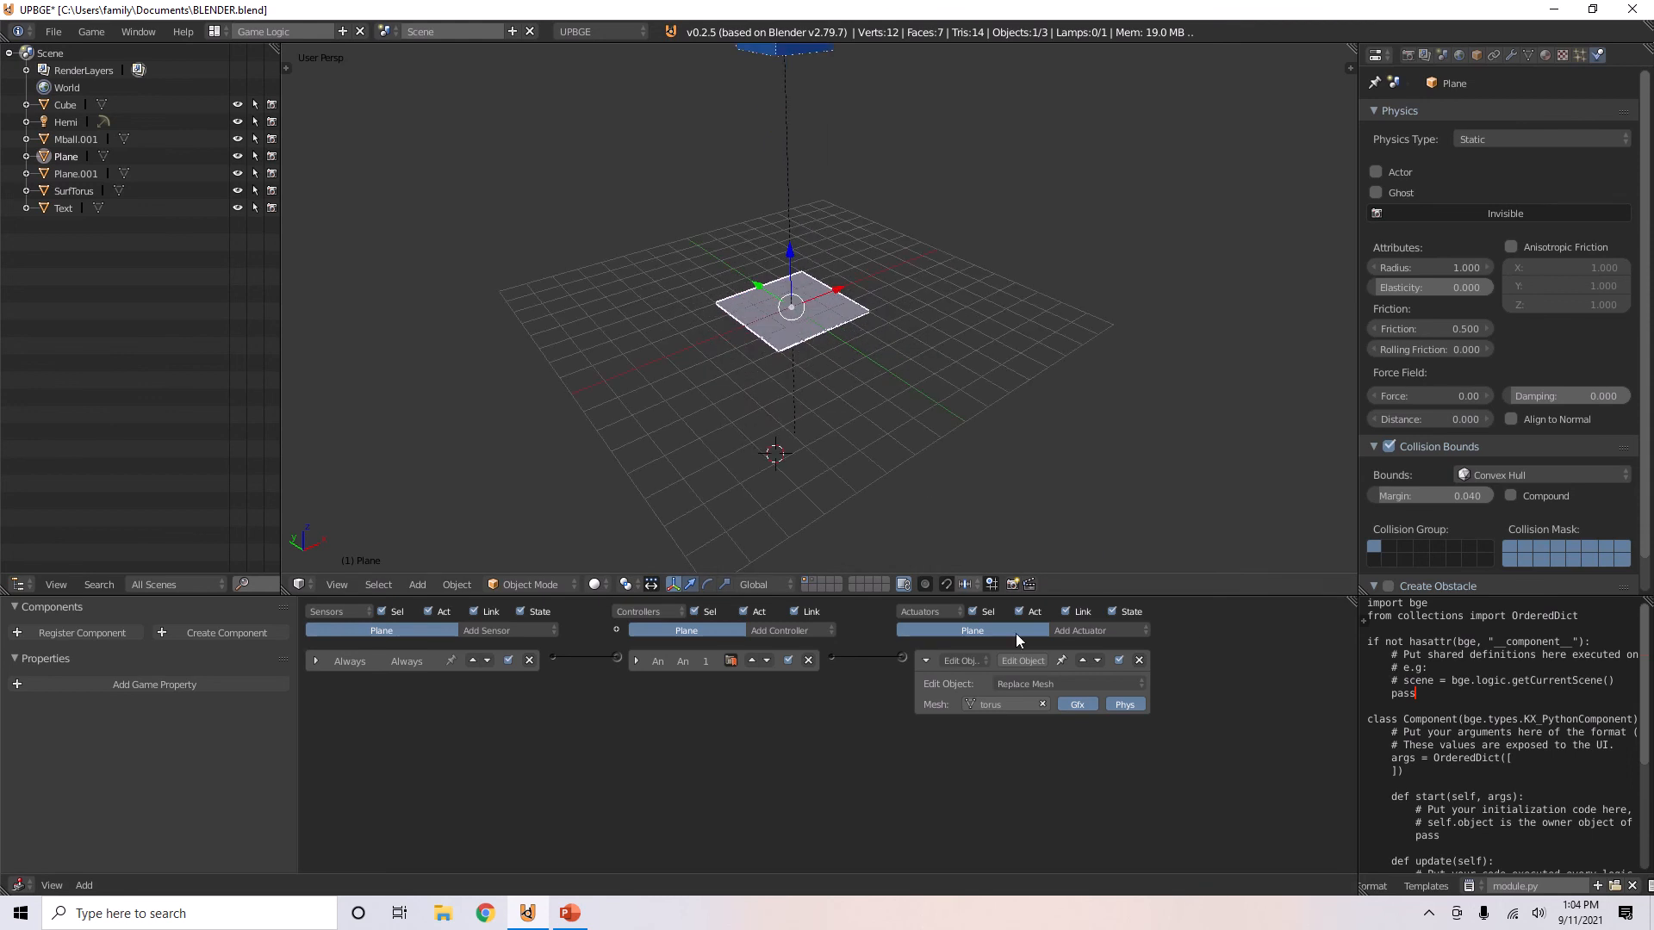
- Set the plane's Replace Mesh actuator back to the "big plane" mesh and test-run the game
{"action": "left_click", "coordinate": [999, 704]}
{"action": "left_click", "coordinate": [999, 718]}
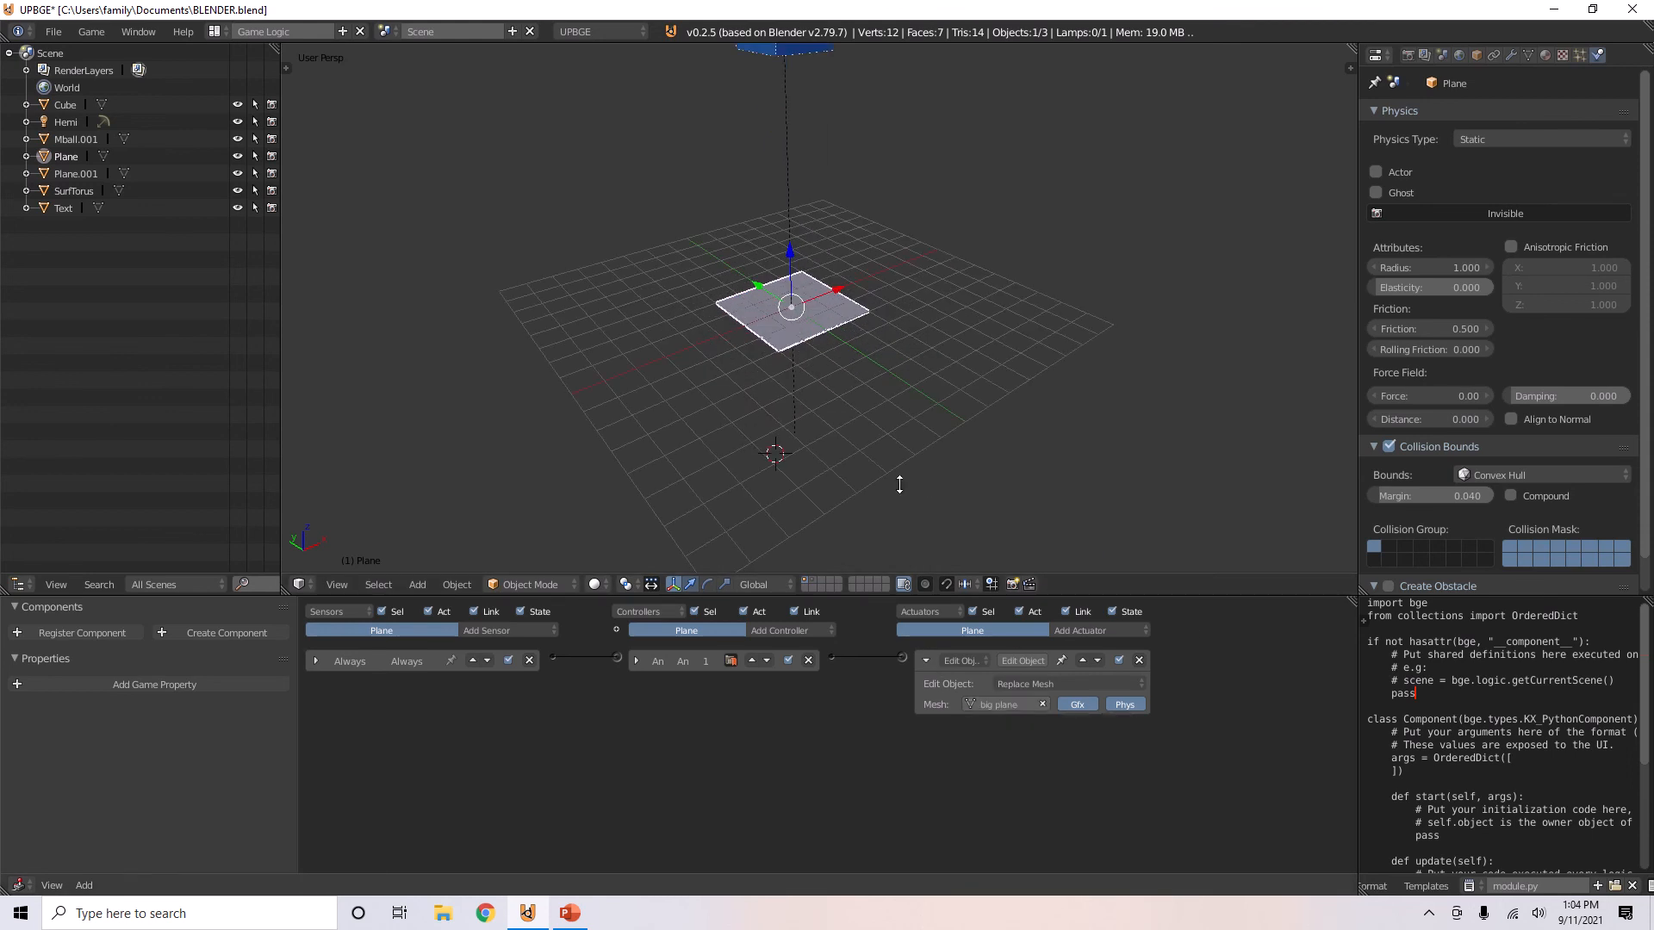
{"action": "scroll", "coordinate": [875, 363], "scroll_direction": "down", "scroll_amount": 3}
{"action": "scroll", "coordinate": [875, 364], "scroll_direction": "down", "scroll_amount": 2}
{"action": "key", "text": "p"}
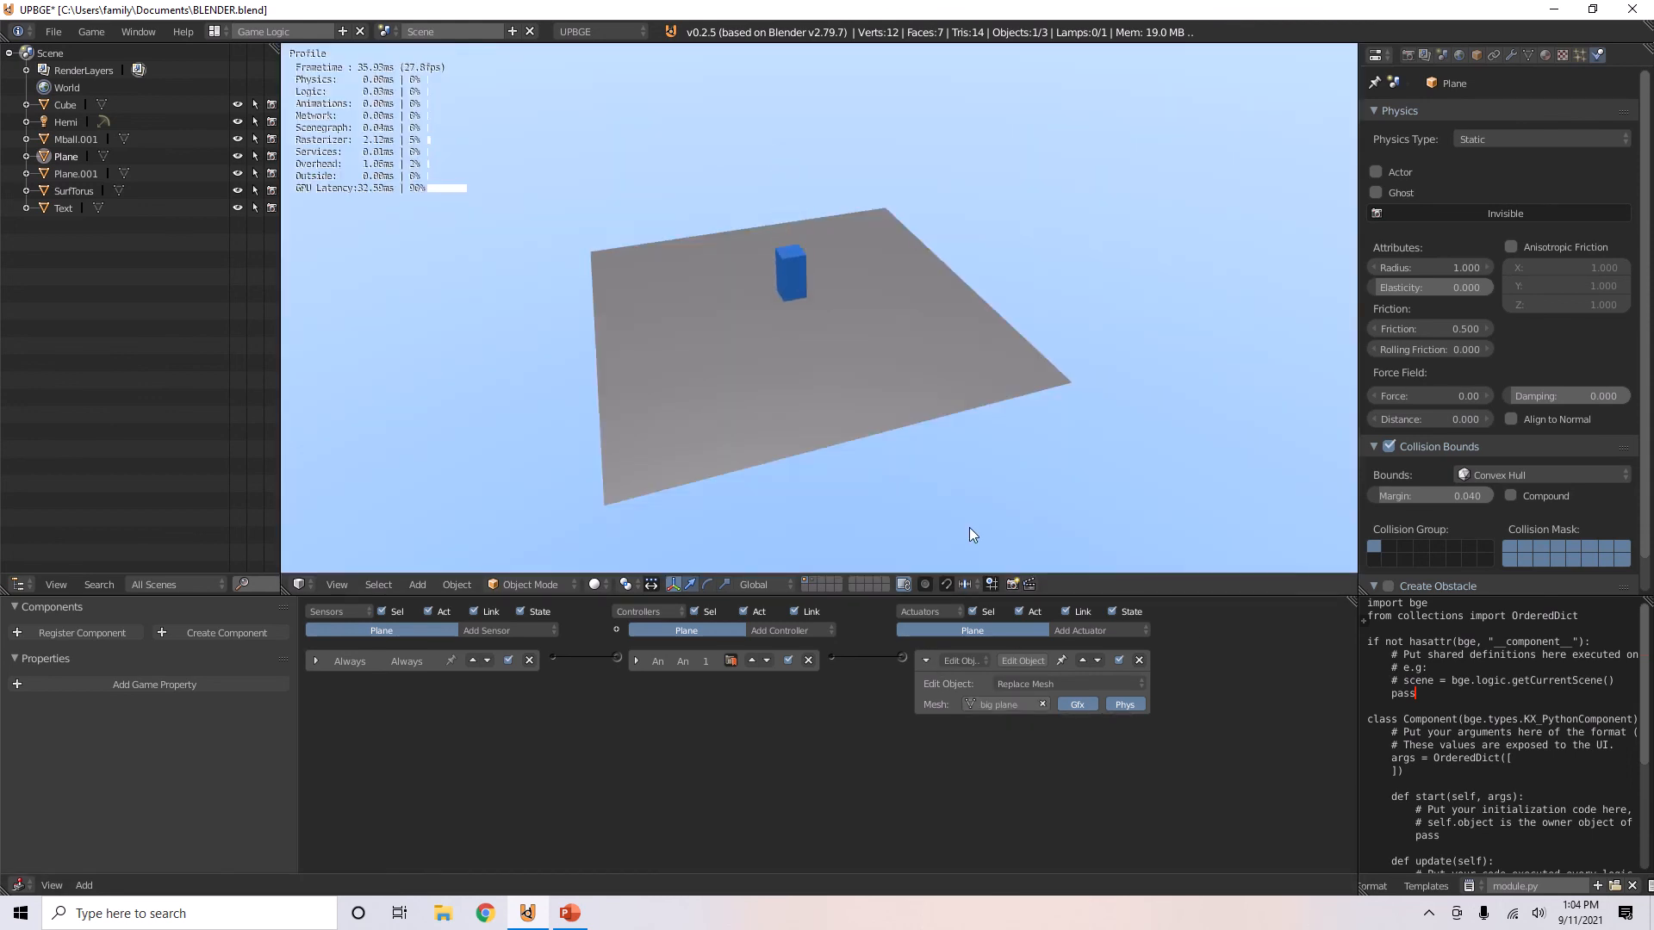
{"action": "key", "text": "Escape"}
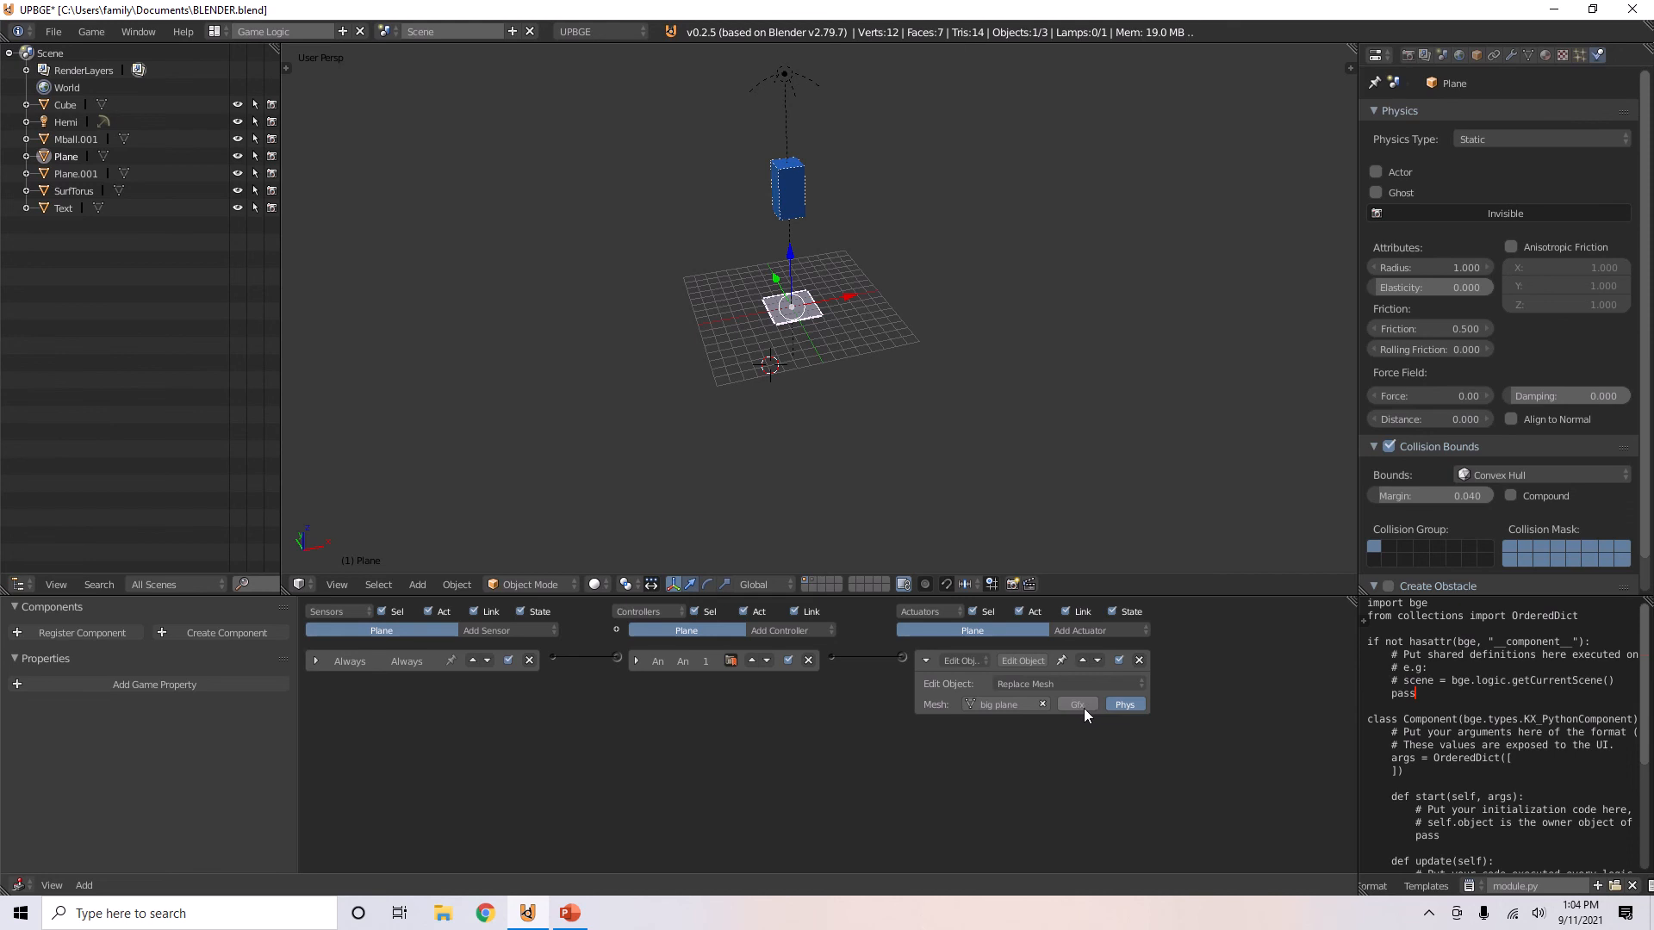
- Disable Gfx in the plane's Replace Mesh actuator, leaving only Phys enabled, and test-run the game
{"action": "key", "text": "p"}
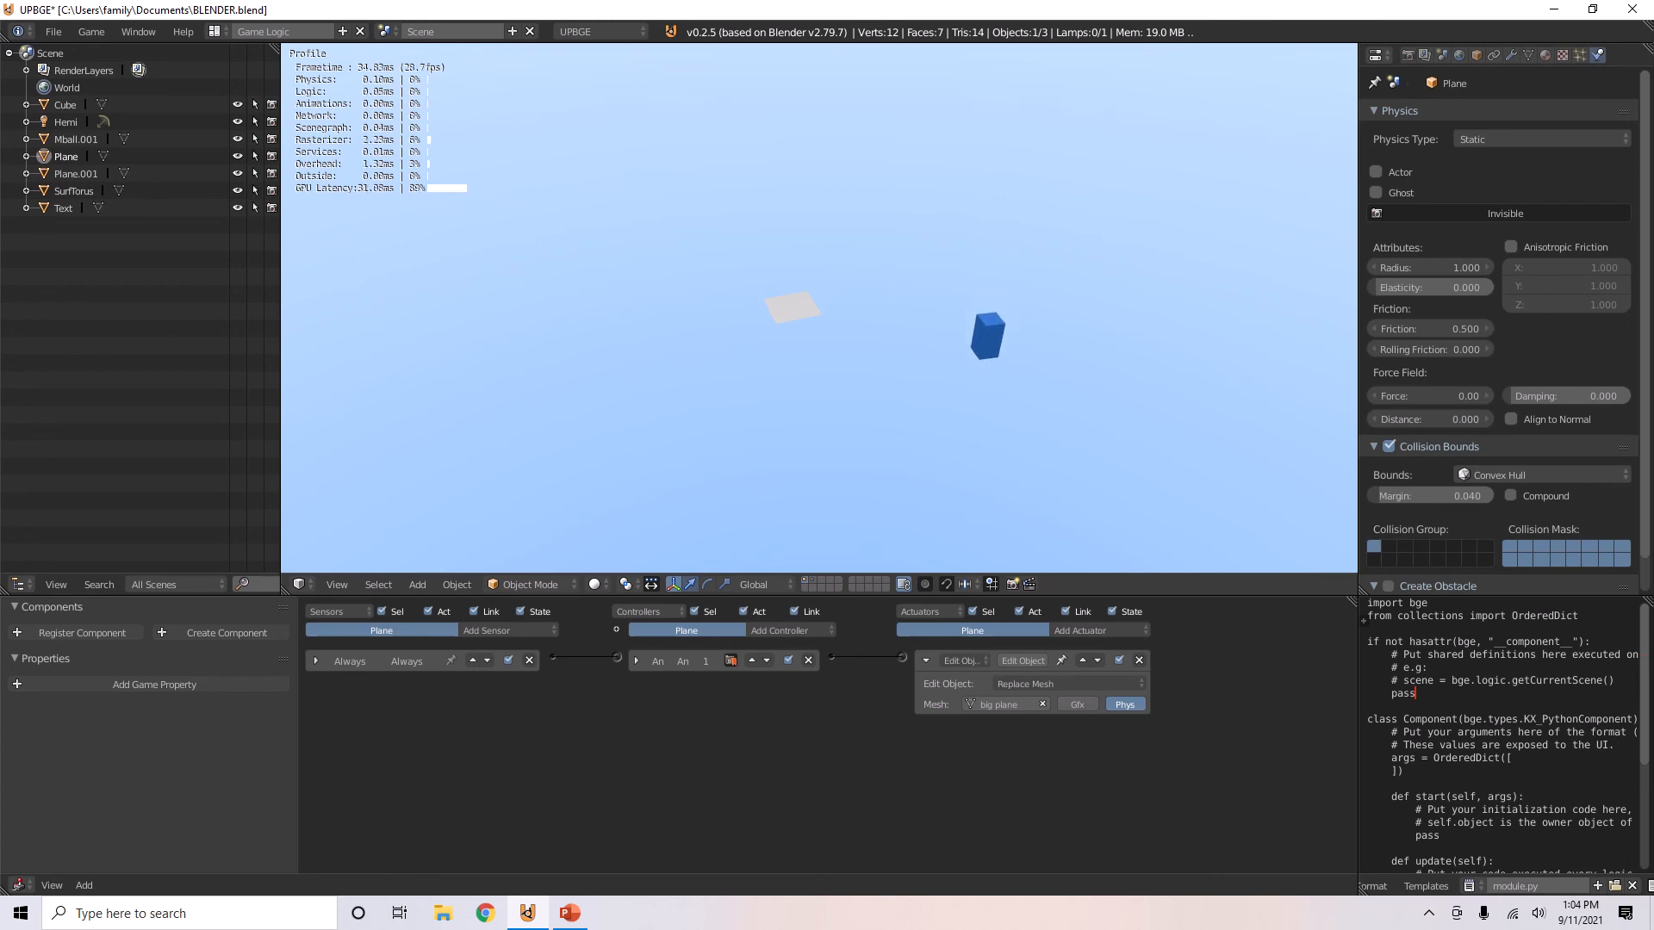
{"action": "key", "text": "Escape"}
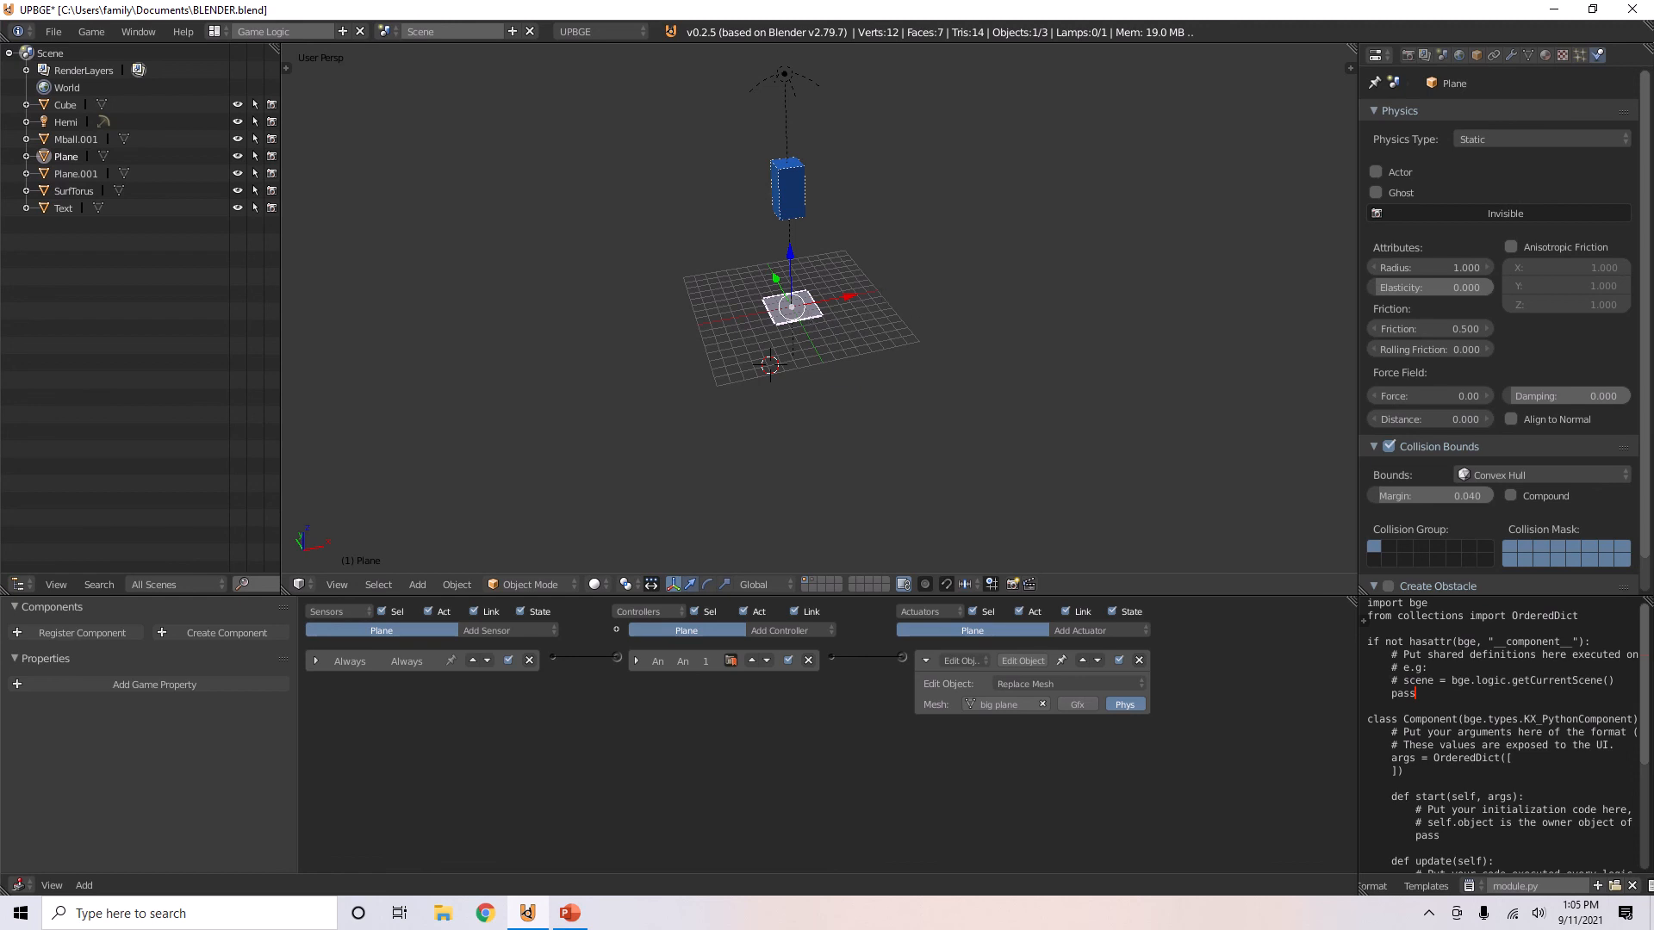
- Test-run the game once more with only physics replacement enabled for the plane, and stop it
{"action": "key", "text": "p"}
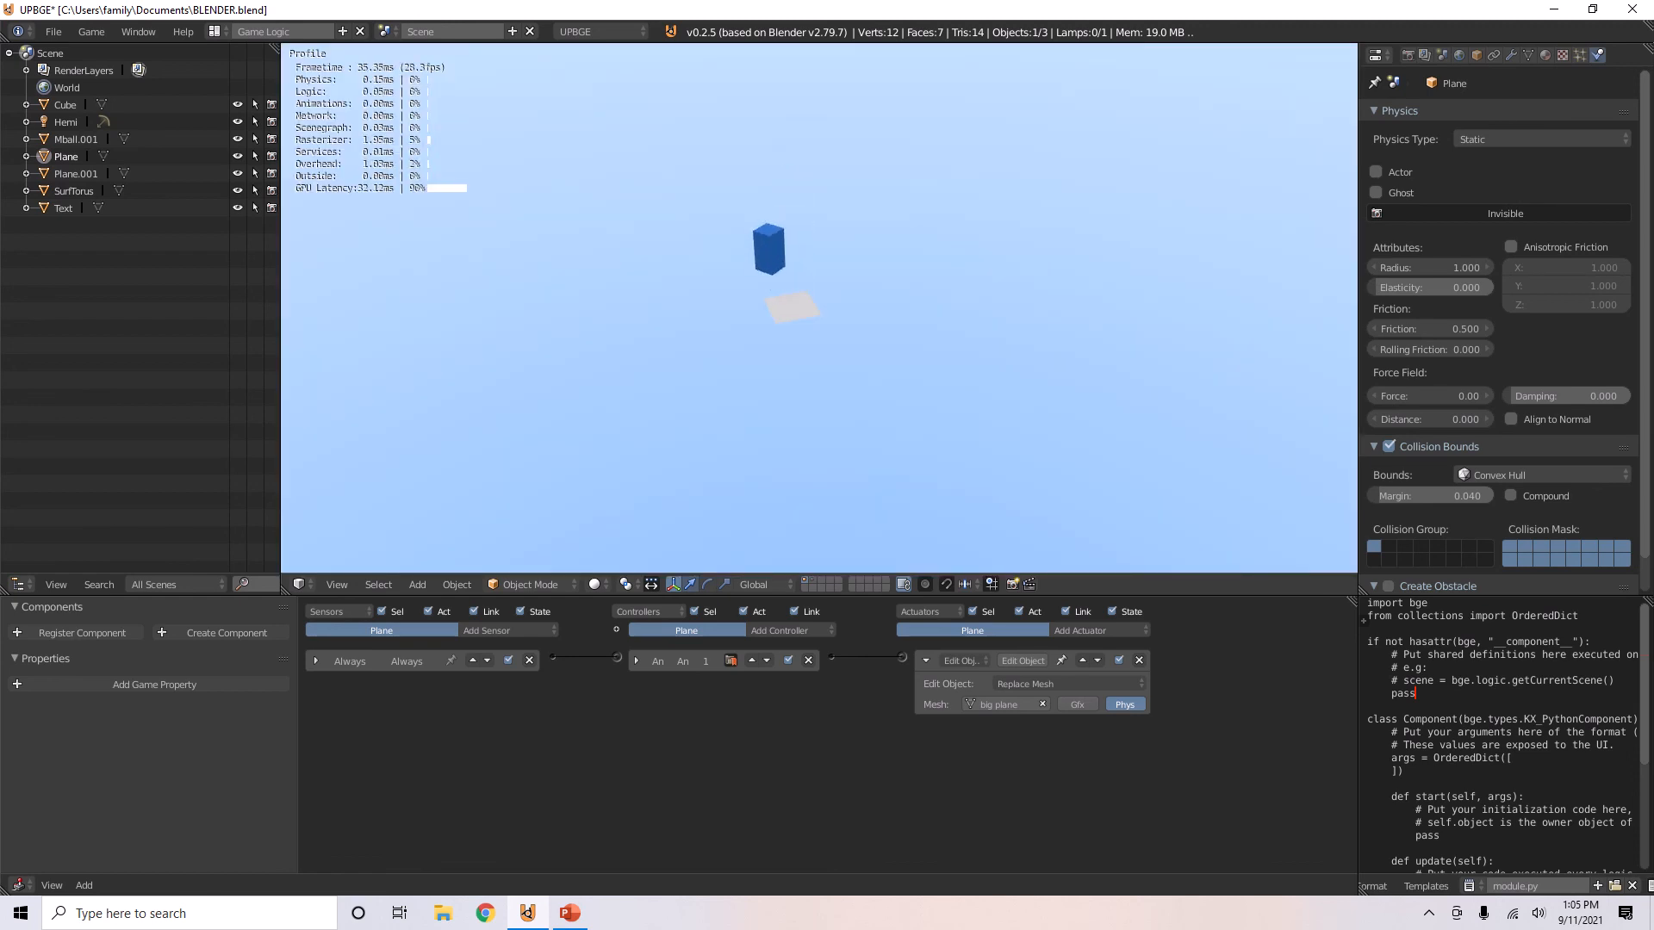
{"action": "key", "text": "Escape"}
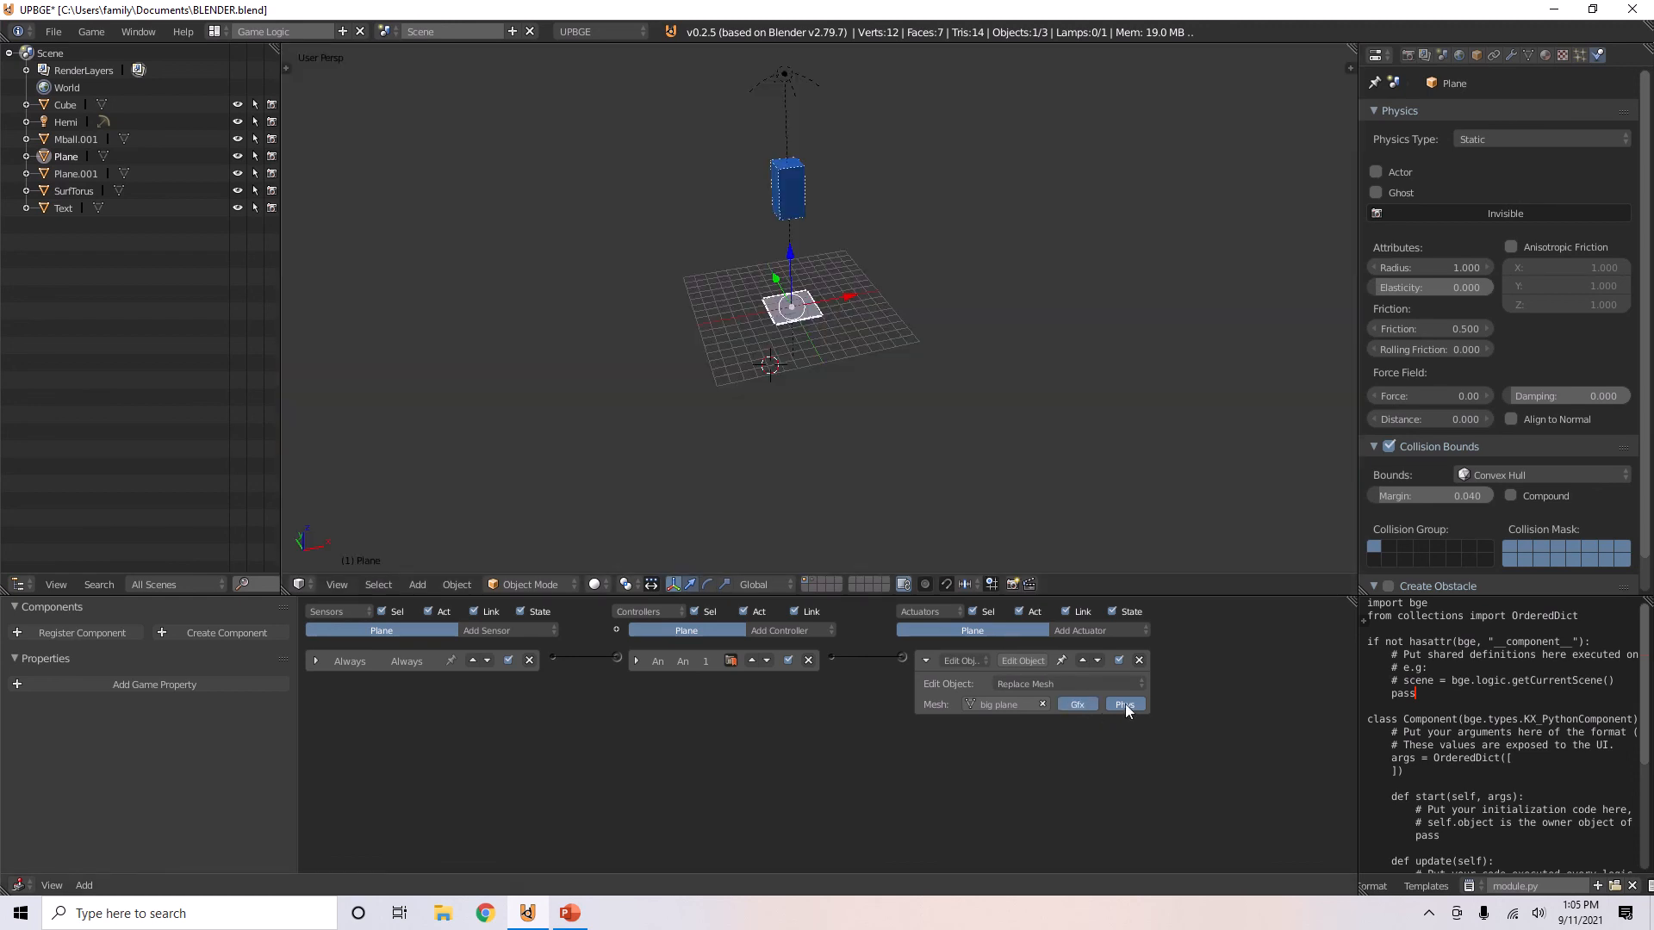
- Re-enable Gfx alongside Phys in the plane's Replace Mesh actuator and test-run the game, moving the blue block around the big plane
{"action": "key", "text": "p"}
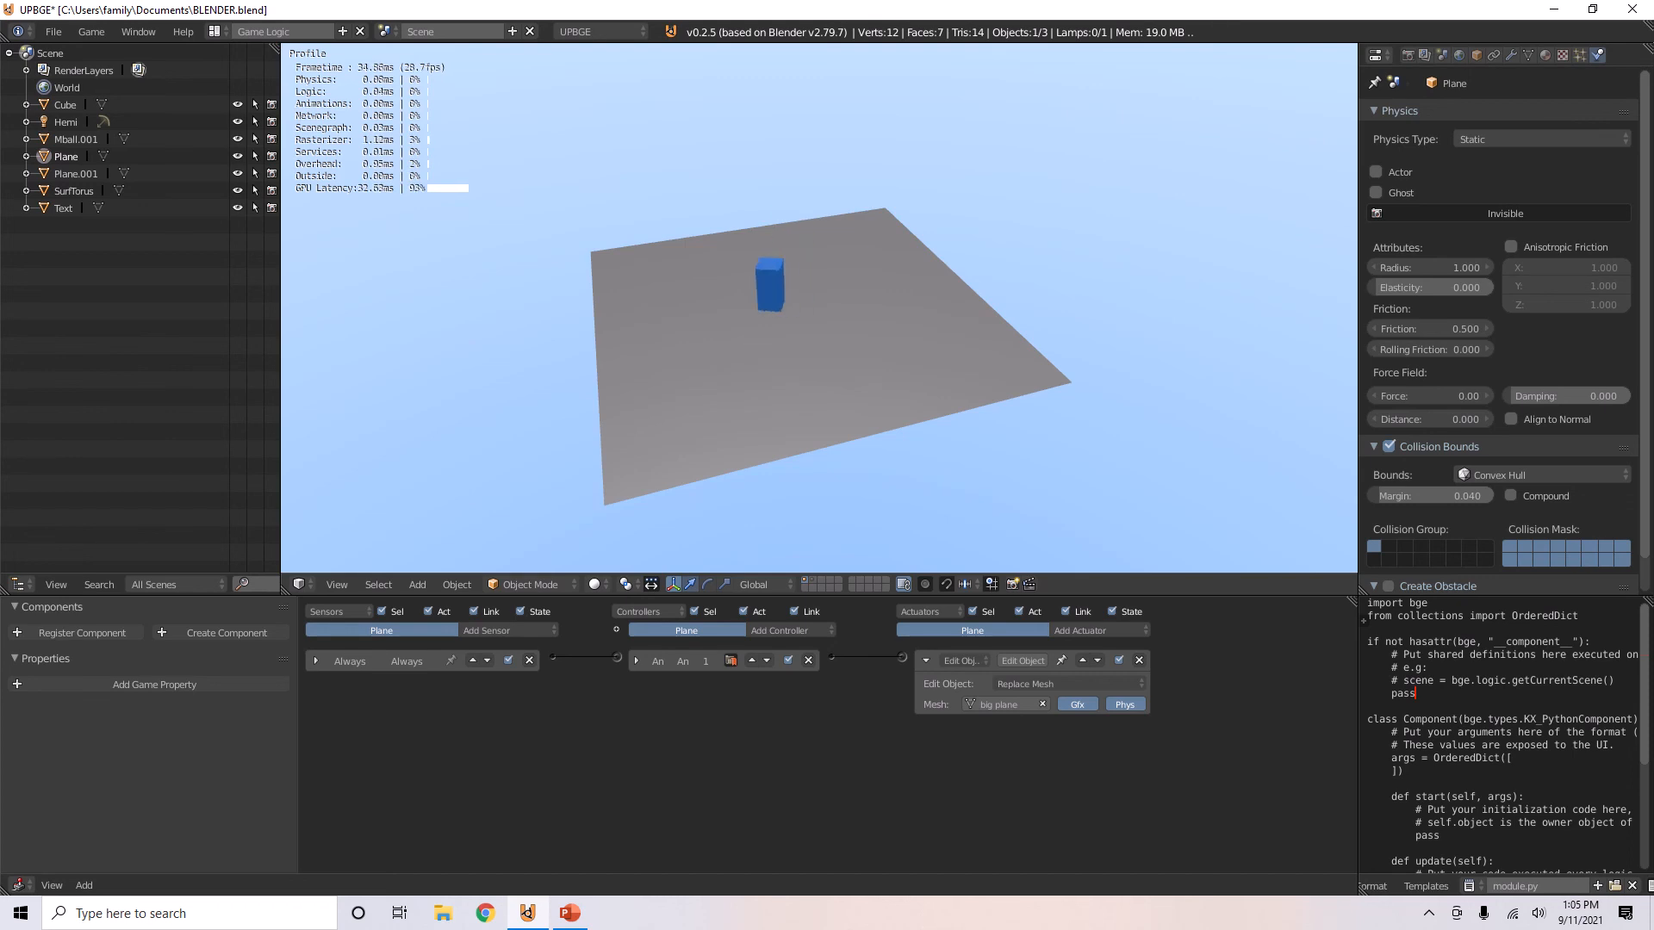
{"action": "key", "text": "Left"}
{"action": "key", "text": "Down"}
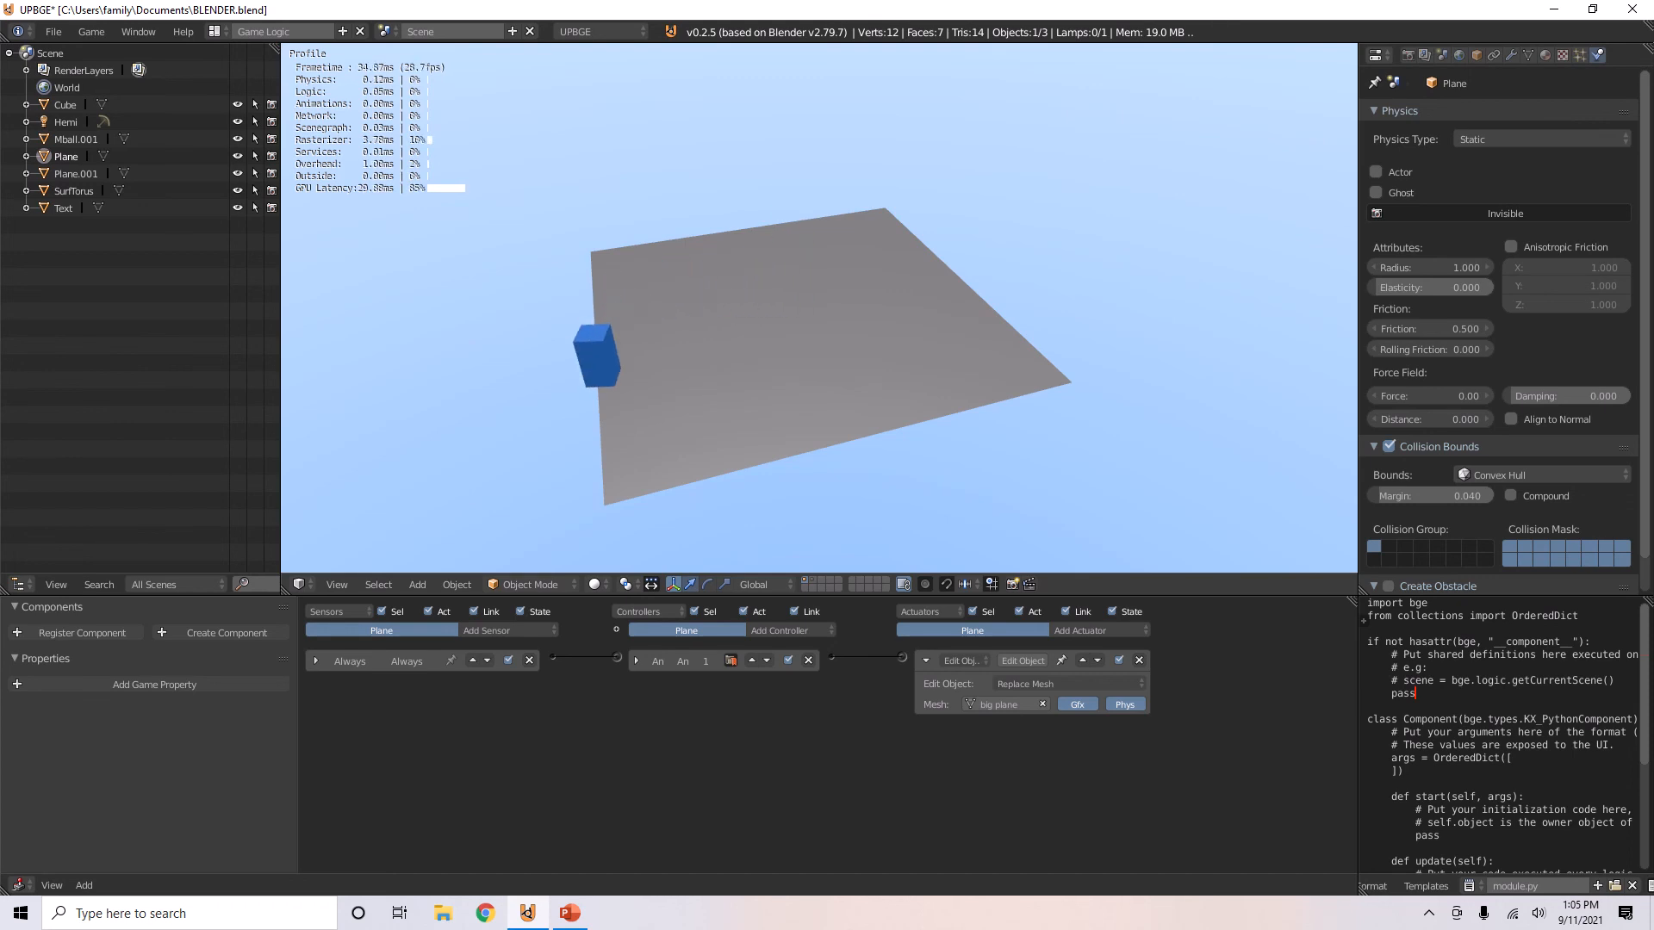
{"action": "key", "text": "Right"}
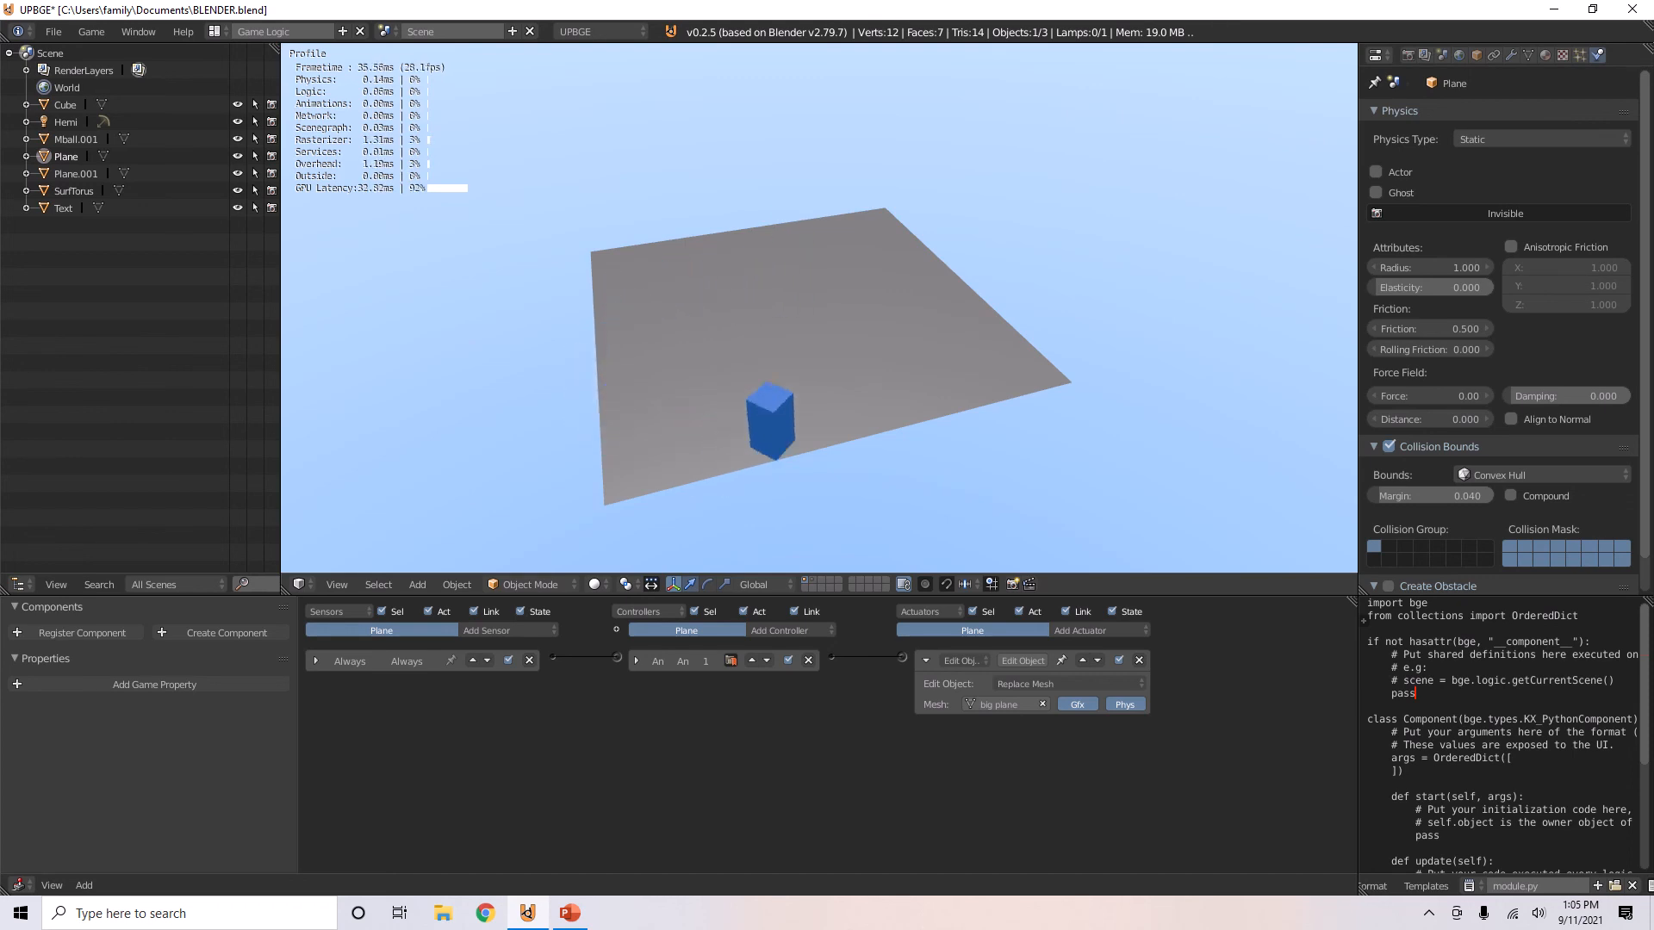
{"action": "key", "text": "Up"}
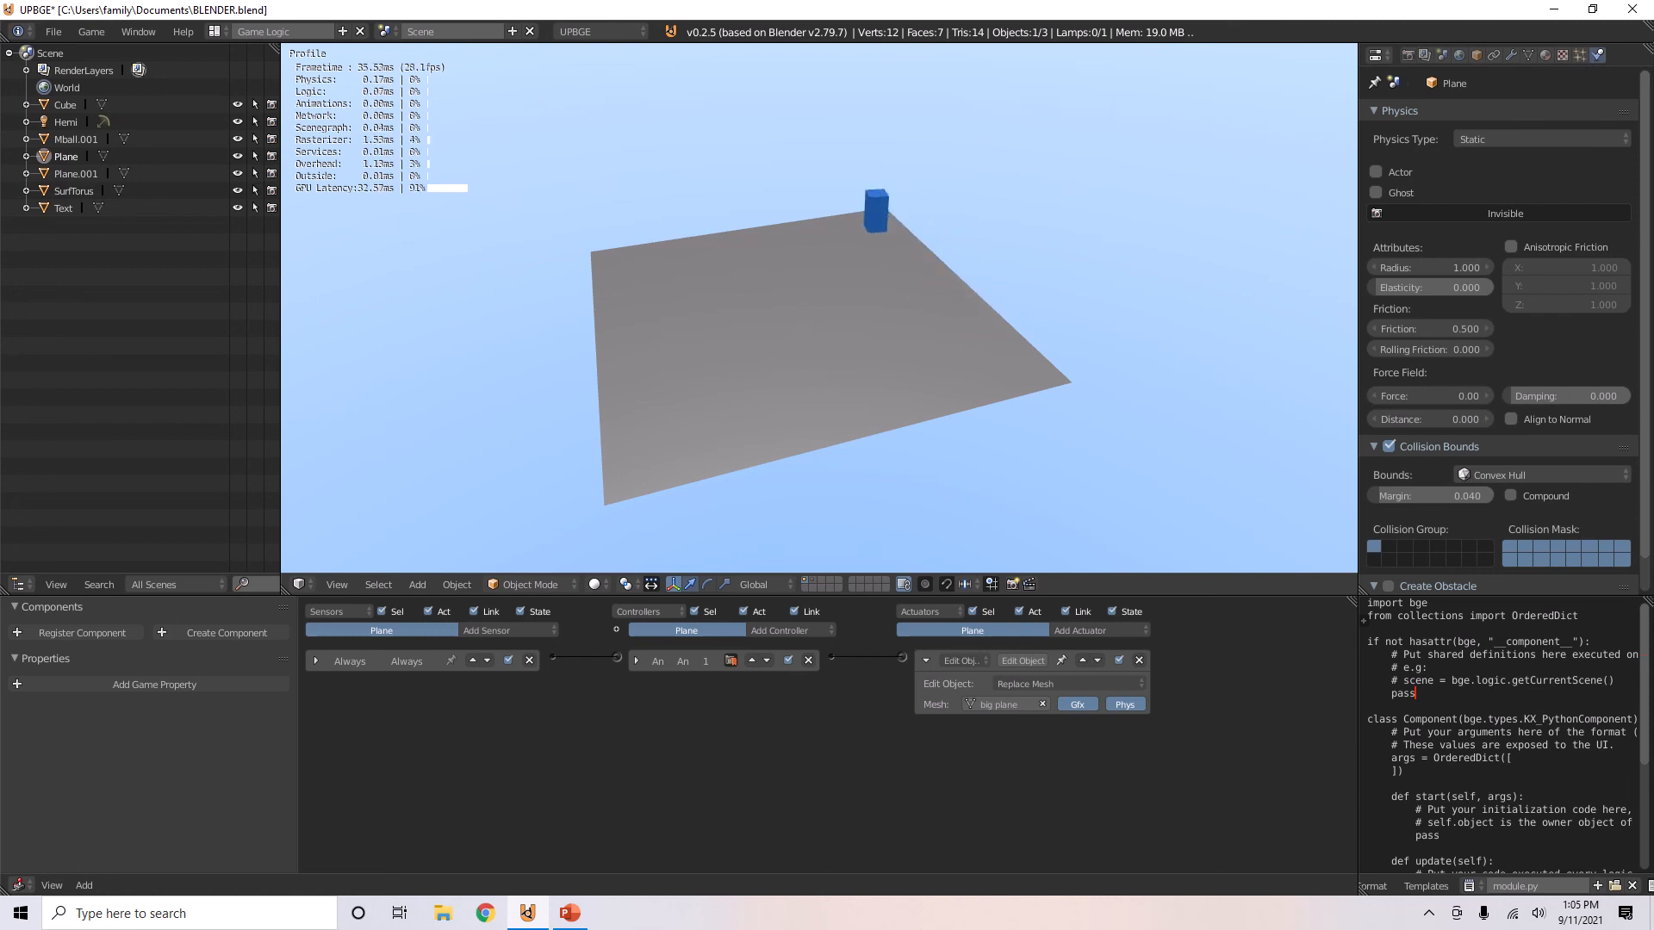
{"action": "key", "text": "Left"}
{"action": "key", "text": "Right"}
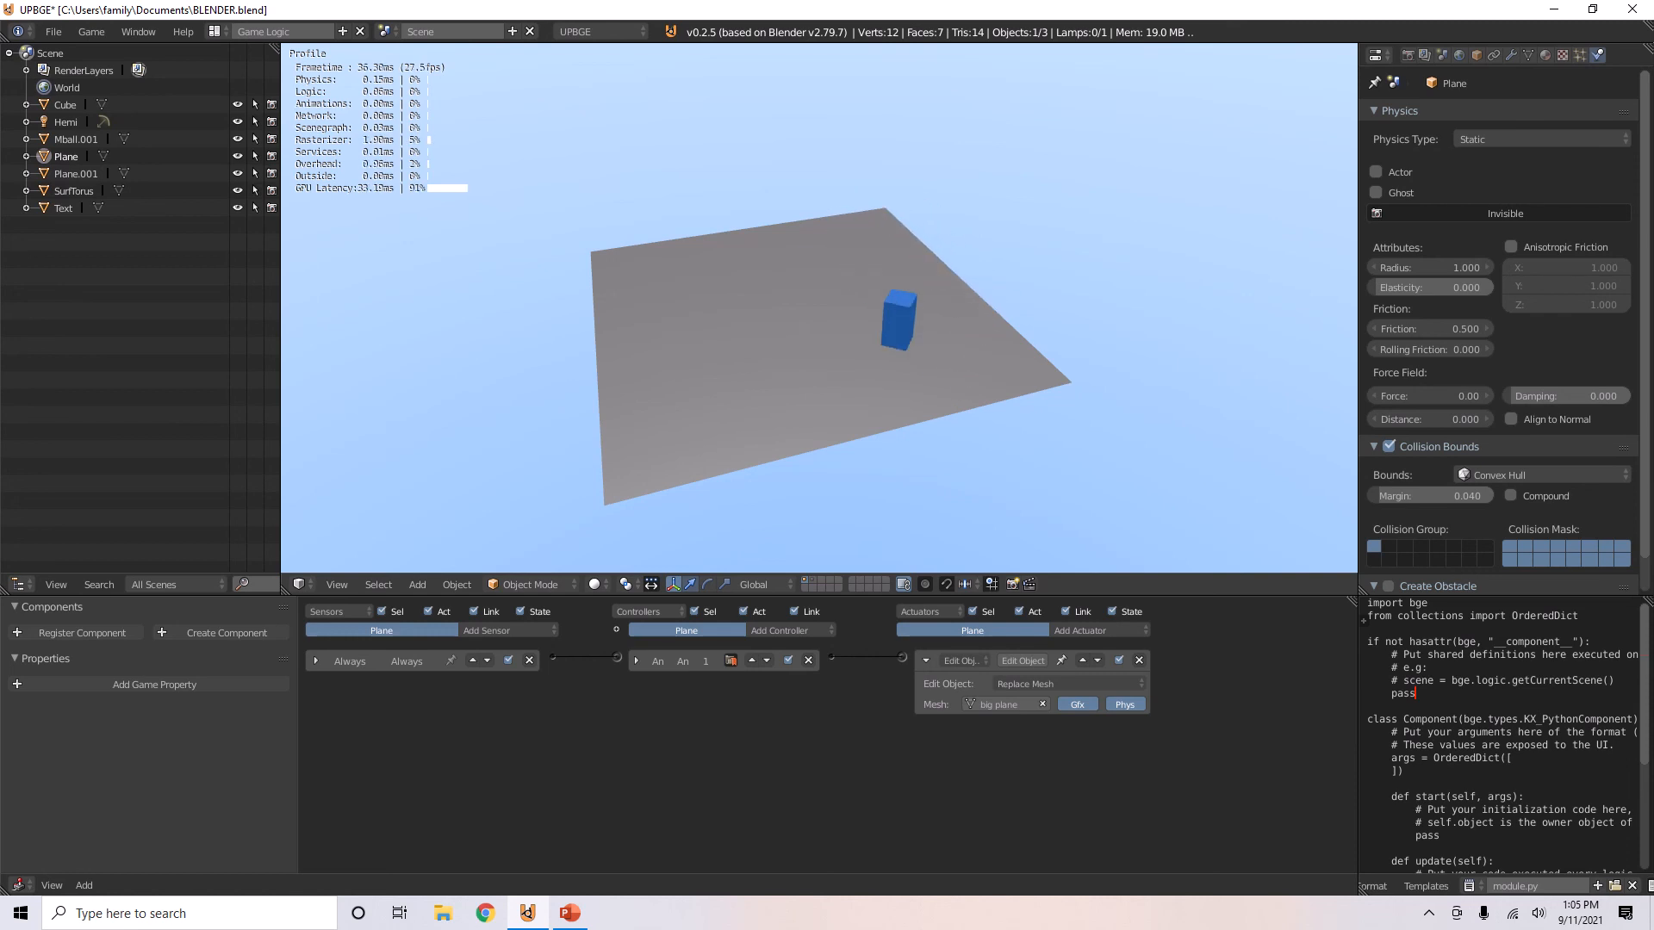
{"action": "key", "text": "Right"}
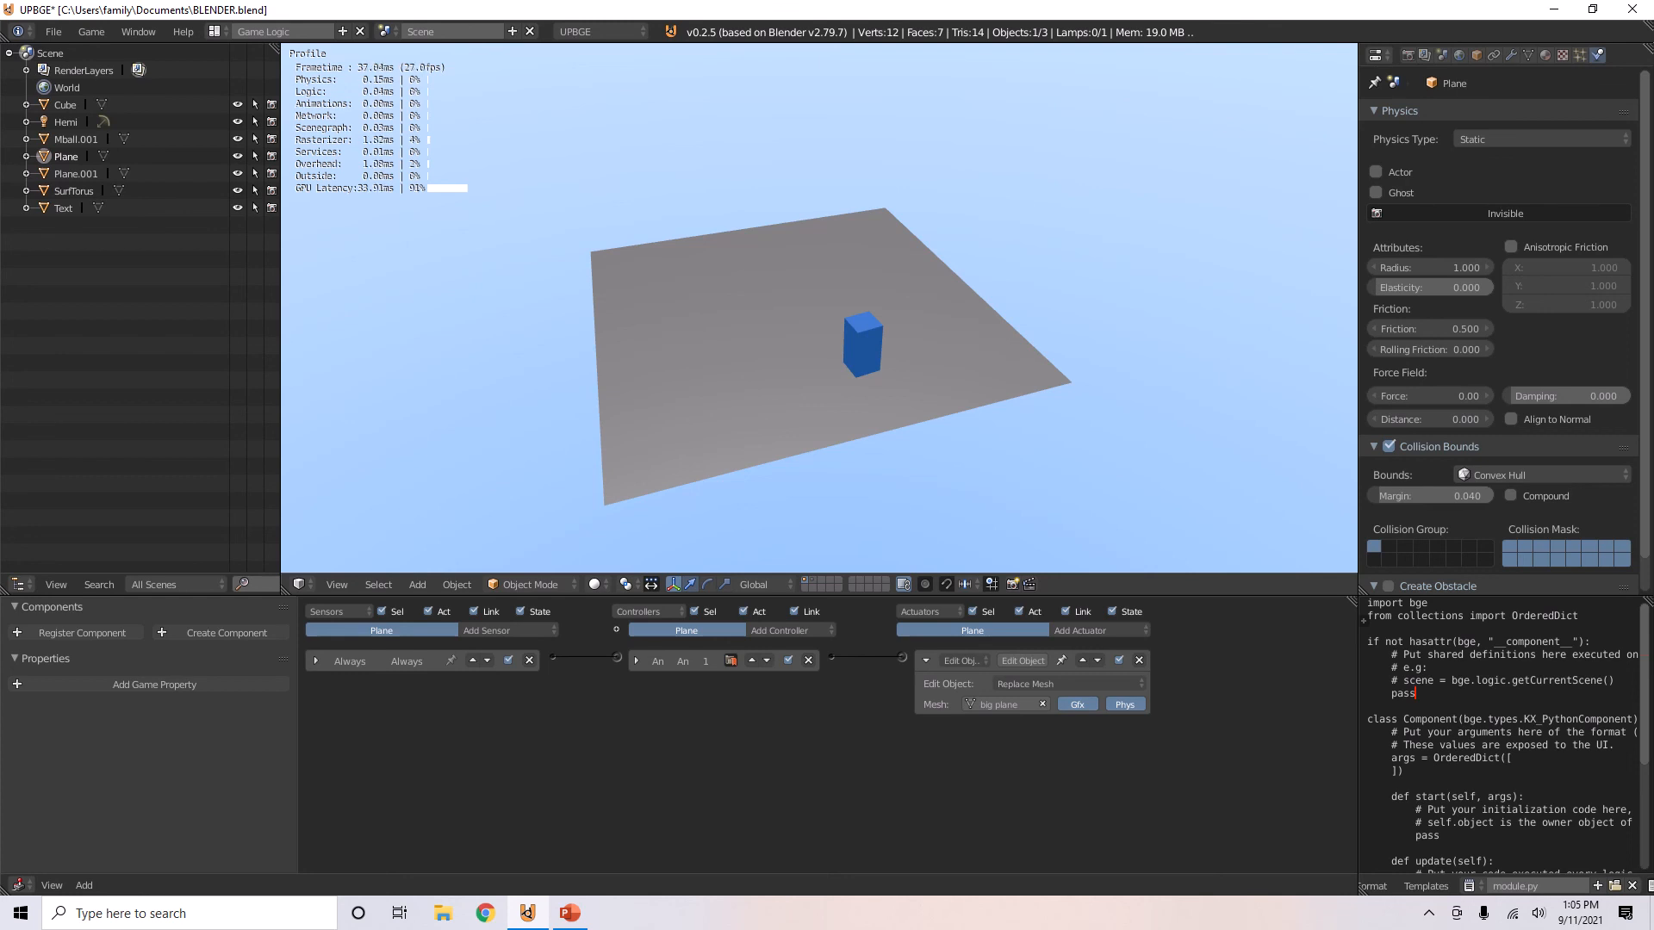
{"action": "key", "text": "Escape"}
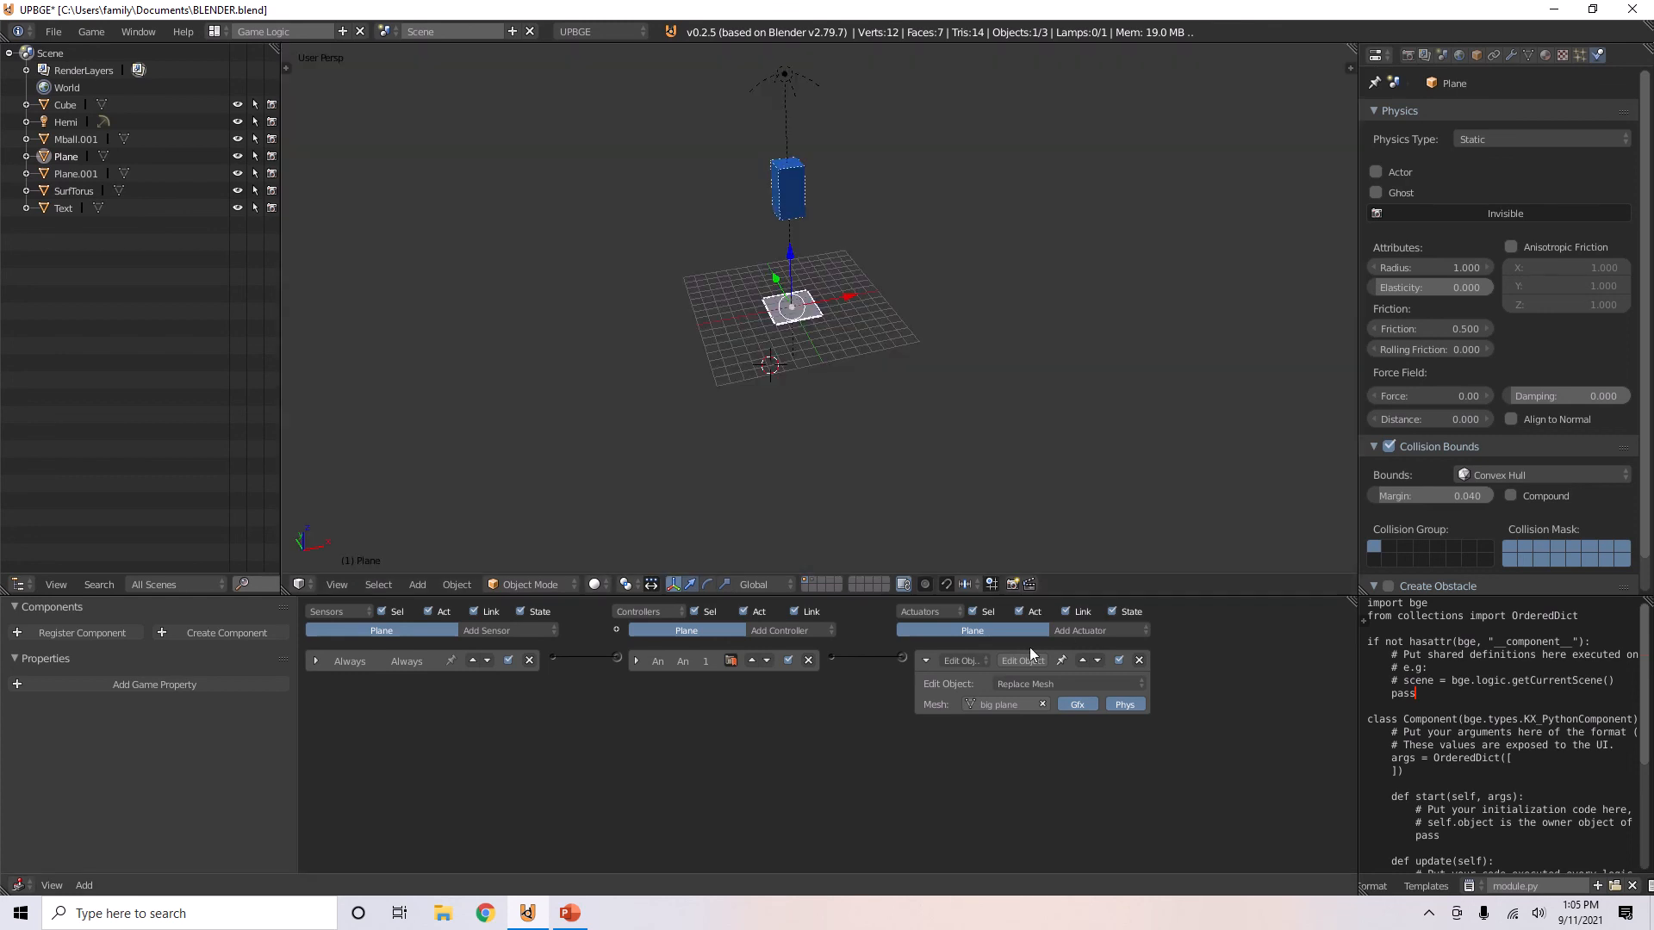